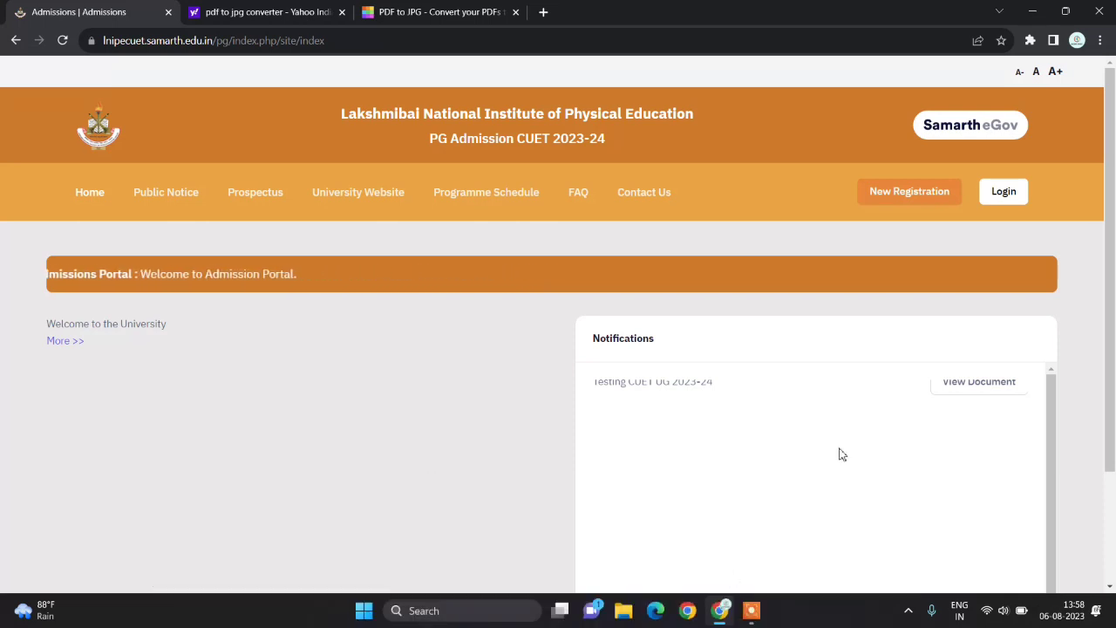
- Open the new registration form for PG programmes and examine its fields from CUET Application No to the captcha verification
left_click(909, 193)
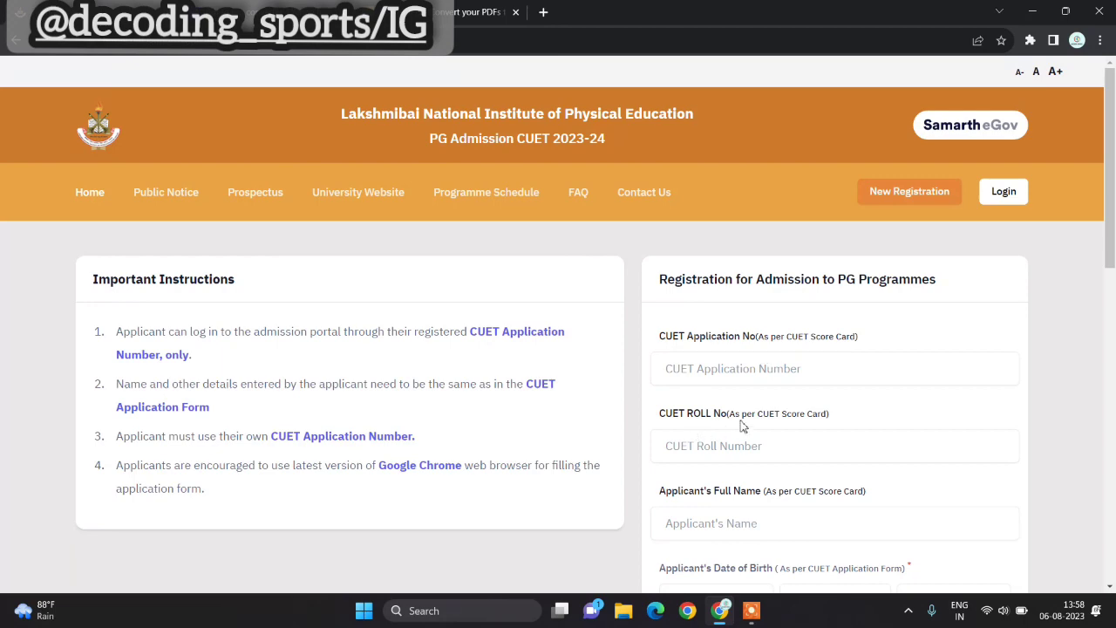
scroll(712, 434, "down", 2)
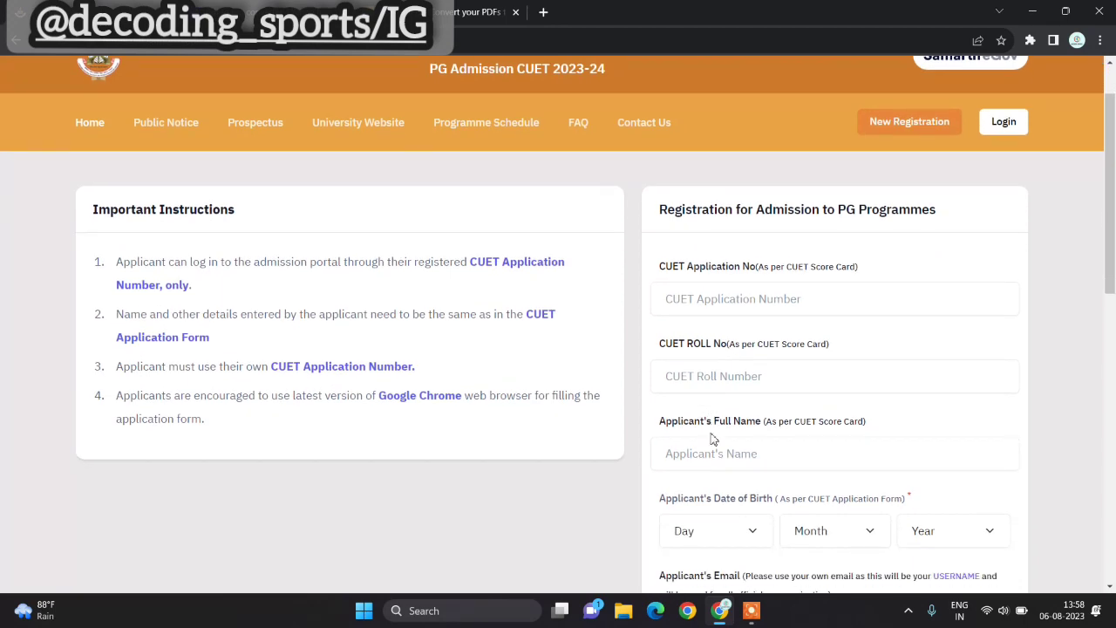
scroll(739, 466, "down", 3)
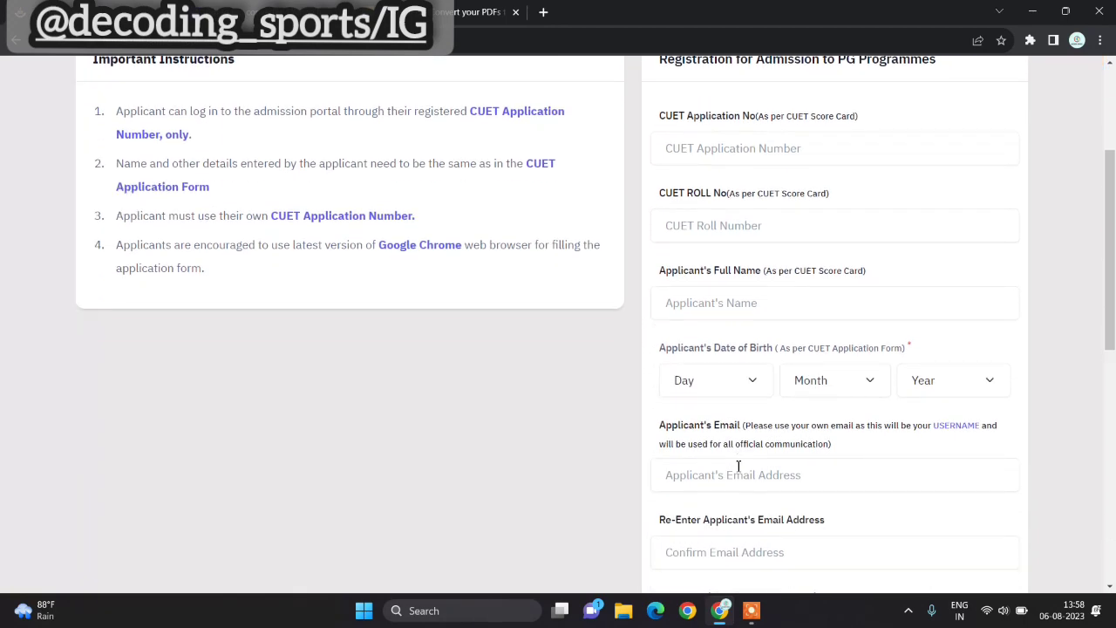
scroll(738, 467, "down", 1)
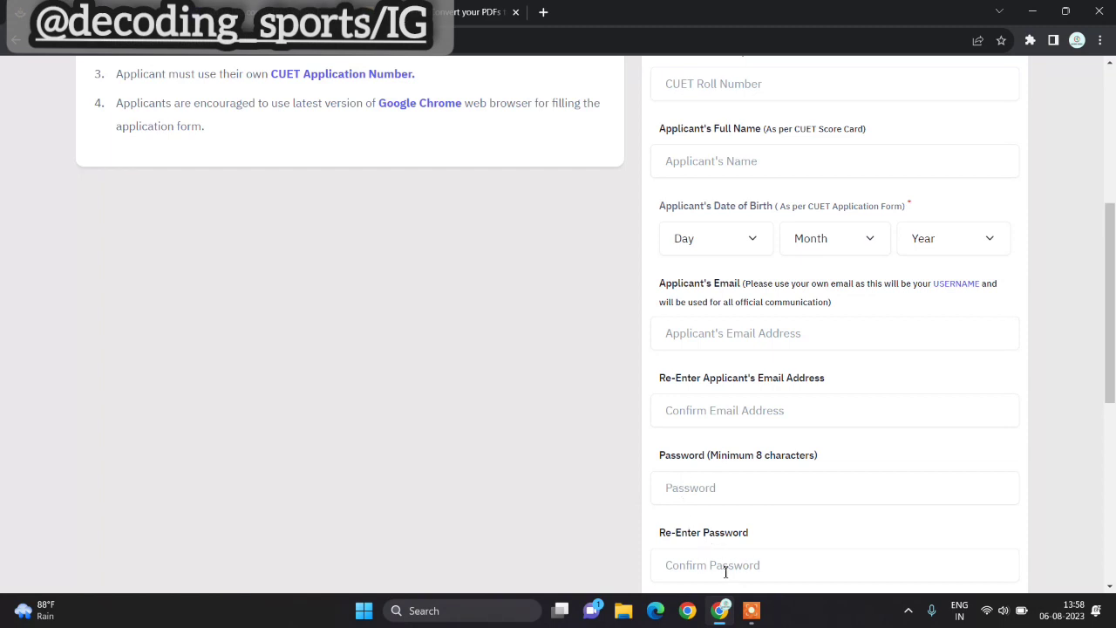
scroll(744, 553, "down", 5)
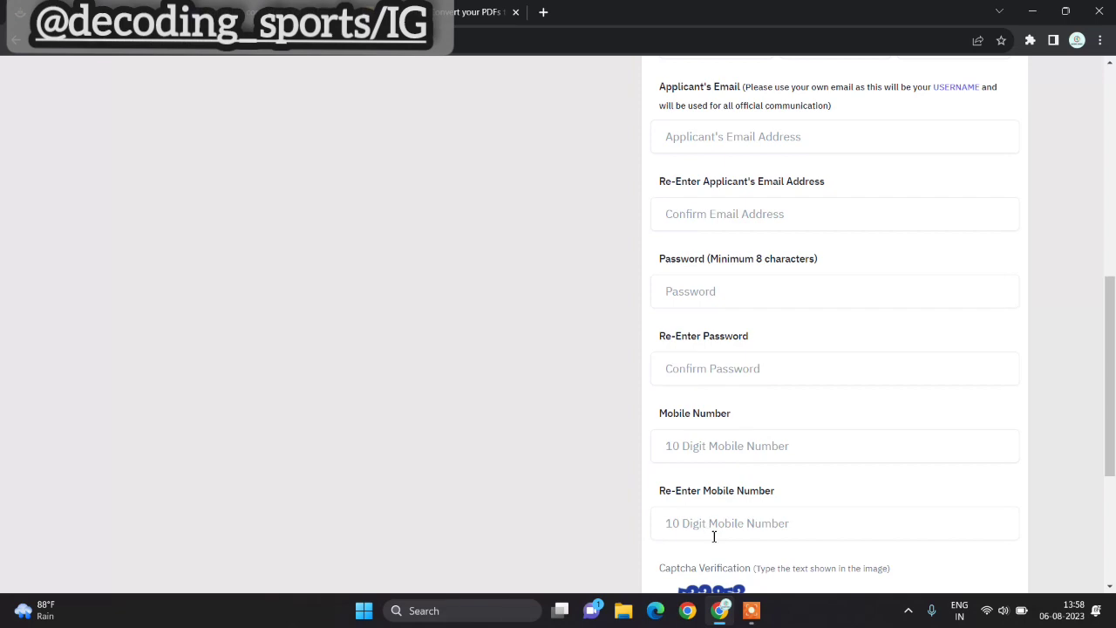
scroll(713, 536, "down", 1)
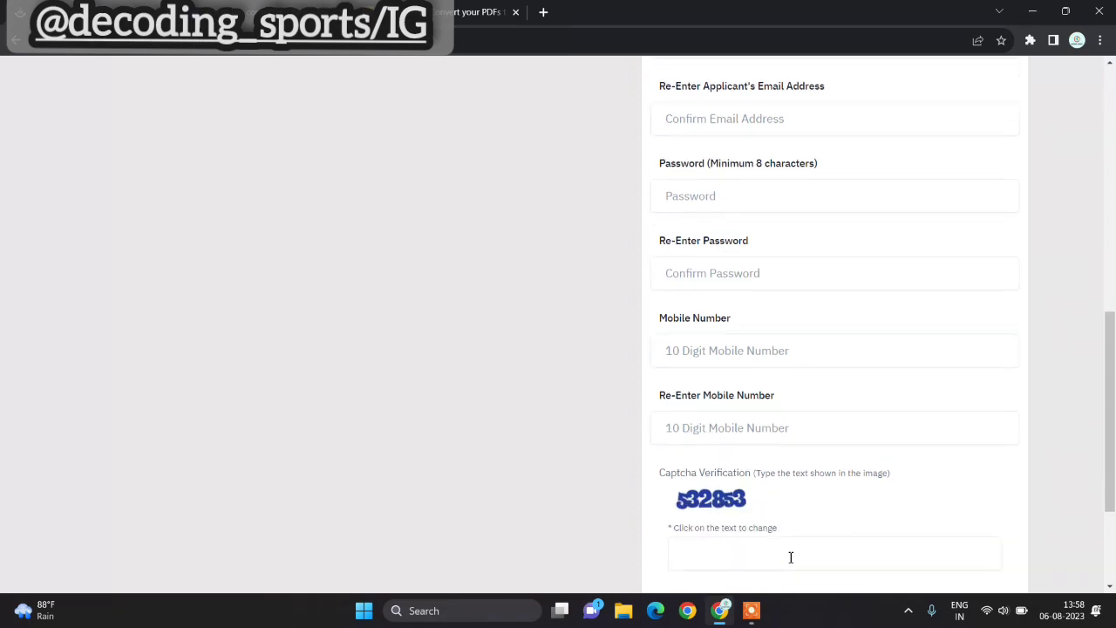
scroll(888, 265, "up", 6)
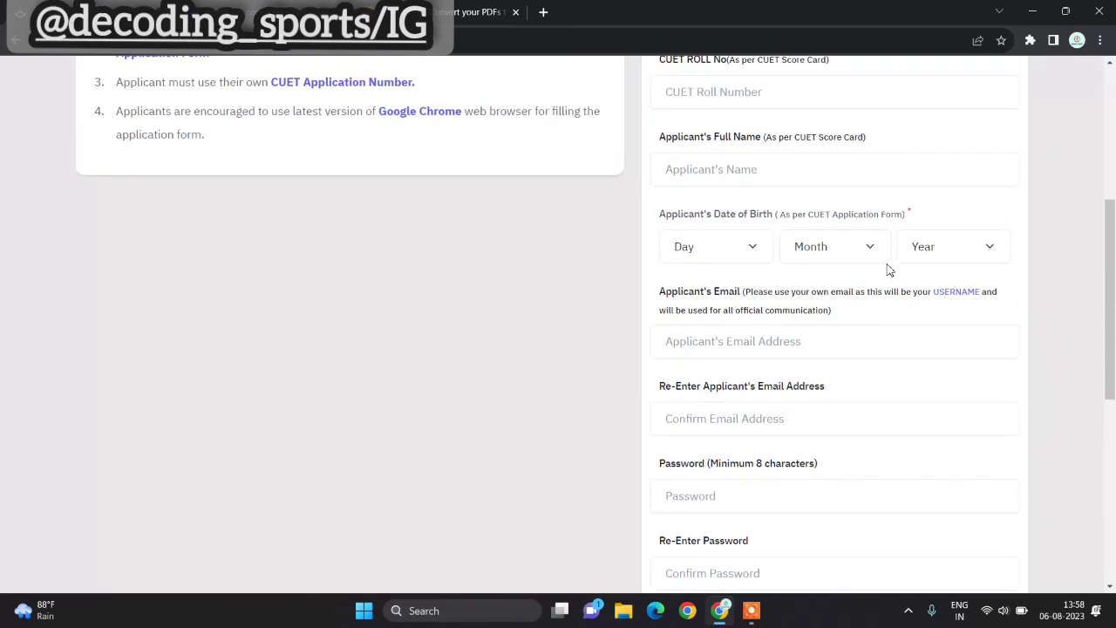
scroll(889, 270, "up", 2)
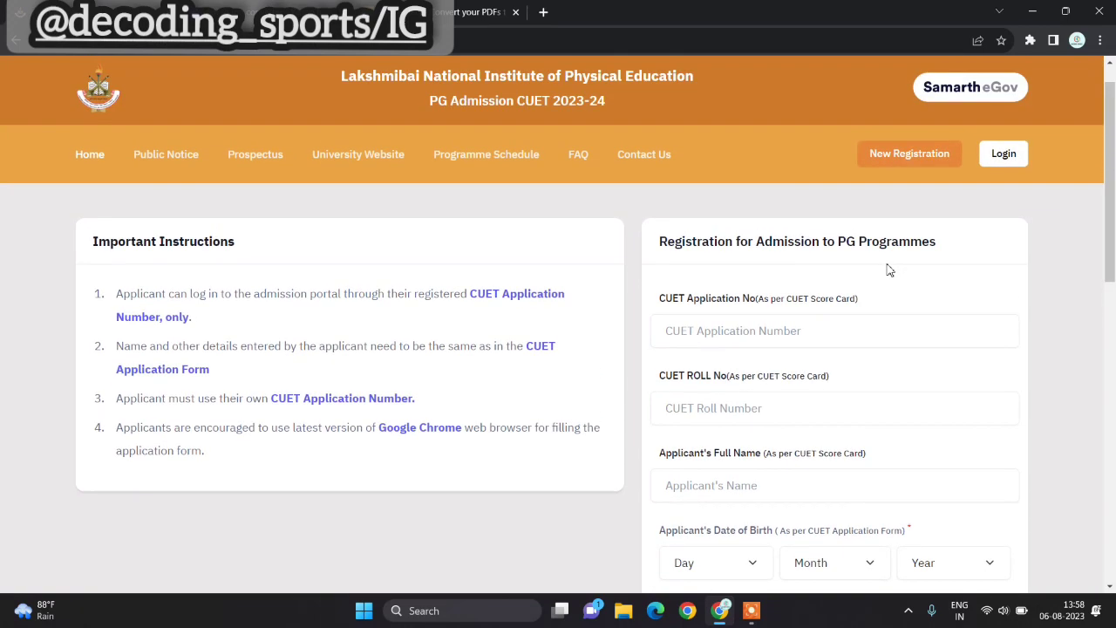
- Switch to the registered user login page and log in to the admission portal
left_click(1015, 158)
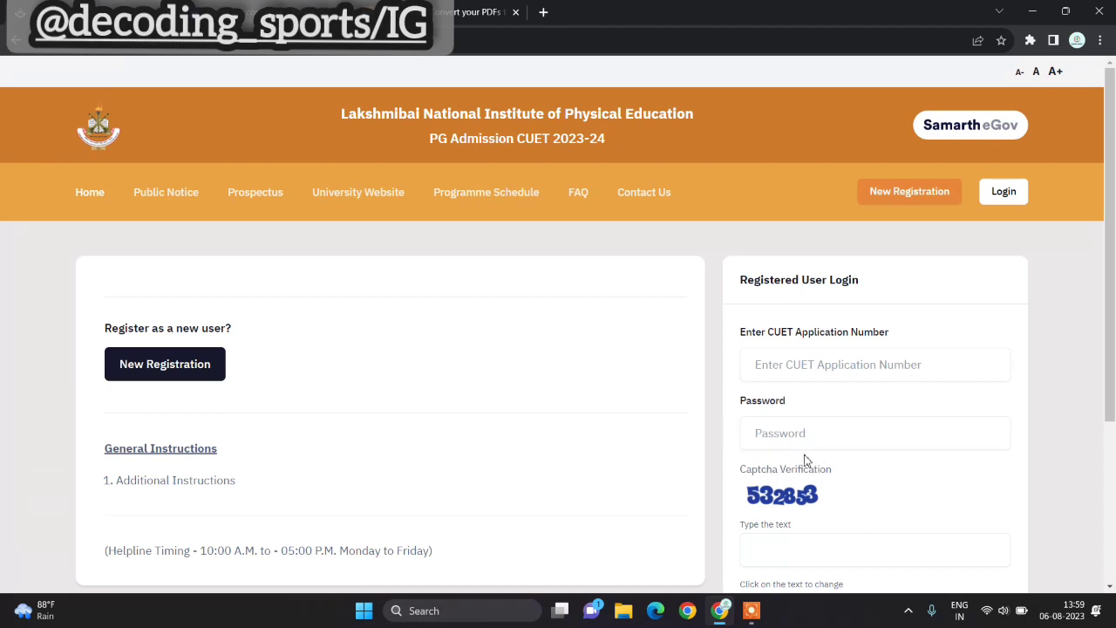
scroll(774, 529, "down", 1)
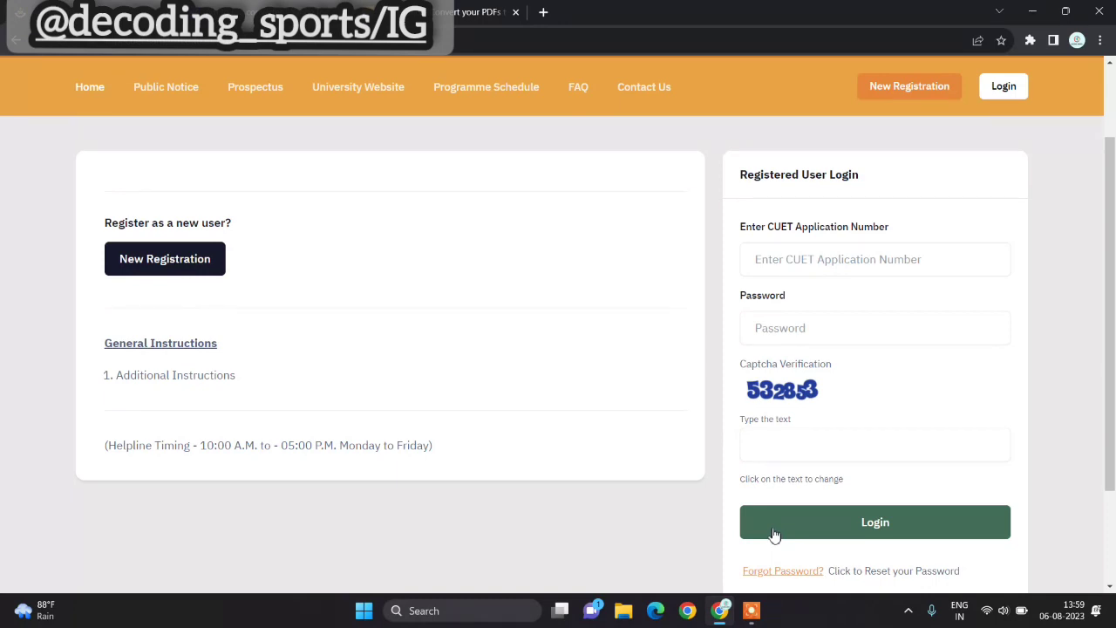
left_click(773, 529)
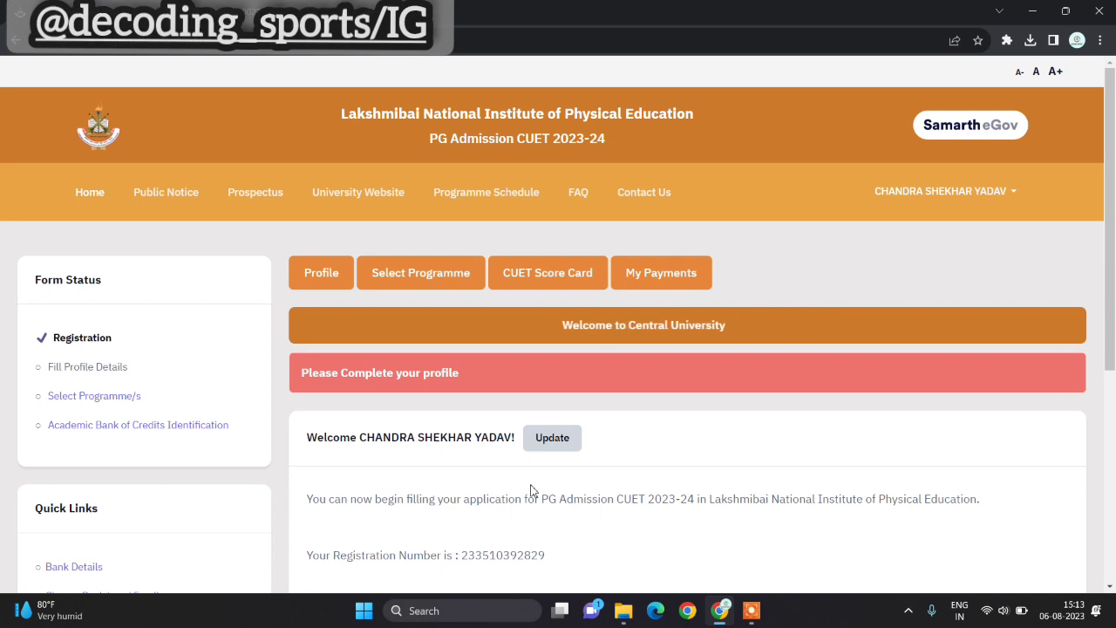
- Review the application process steps on the dashboard and open the applicant's profile form
scroll(531, 490, "down", 2)
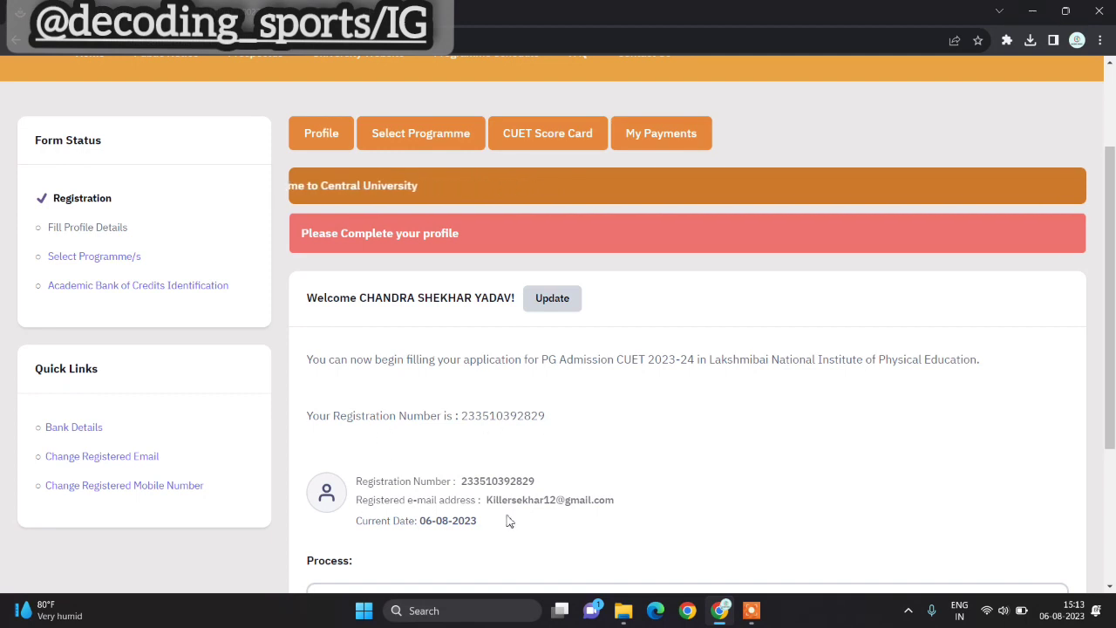
scroll(510, 521, "down", 3)
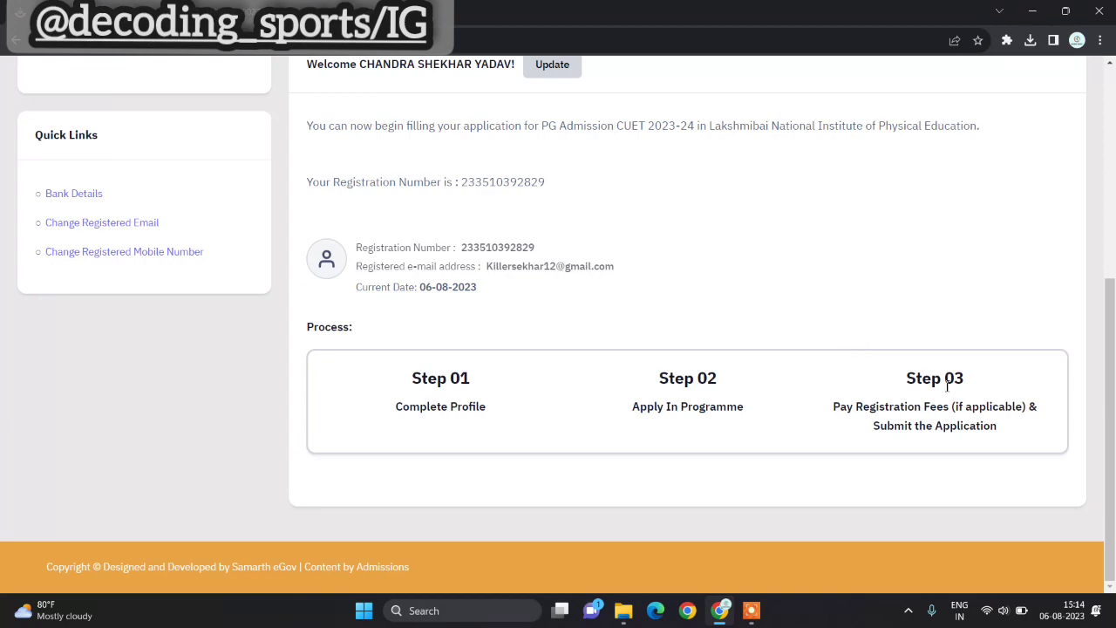
scroll(346, 346, "up", 3)
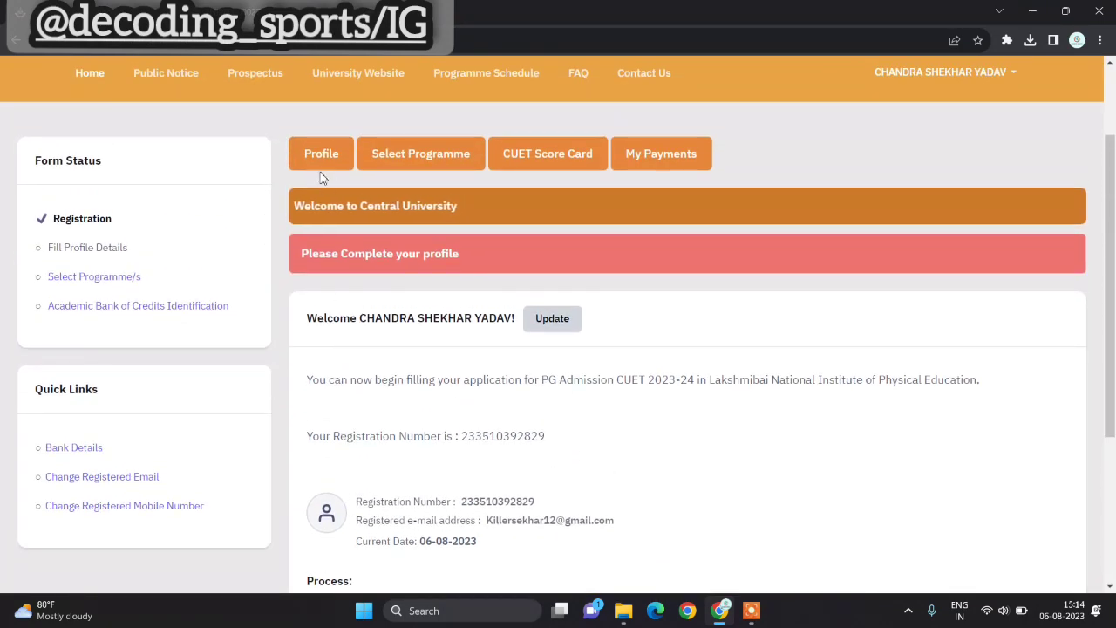
left_click(322, 162)
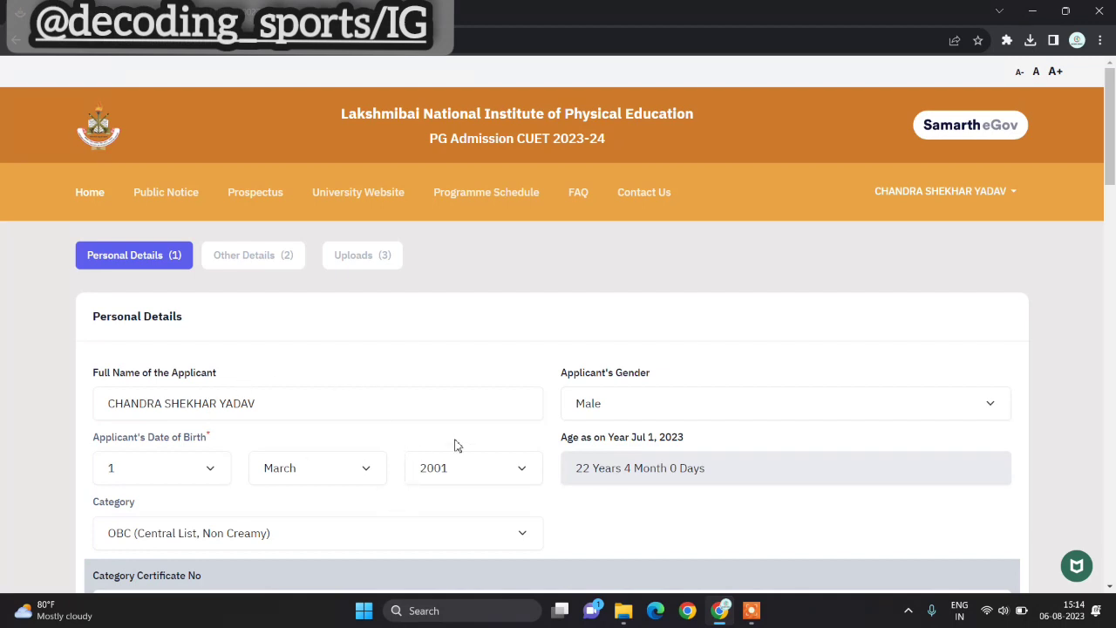
- In the Personal Details section, set Blood Group to Not Applicable and Religion to Hinduism
scroll(386, 461, "down", 3)
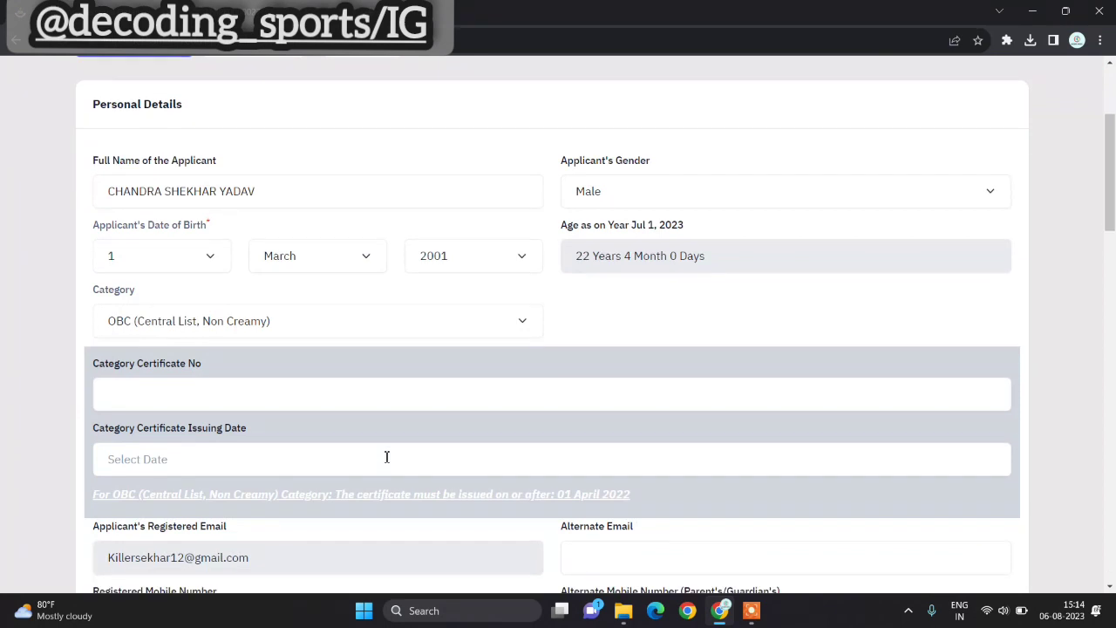
scroll(386, 457, "down", 1)
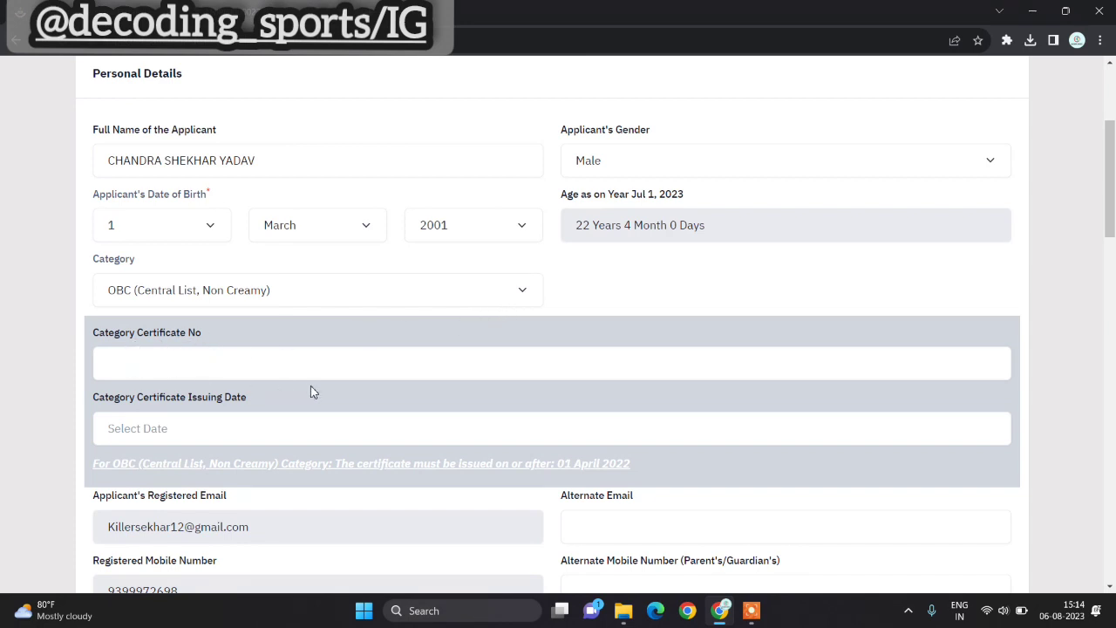
scroll(311, 392, "down", 2)
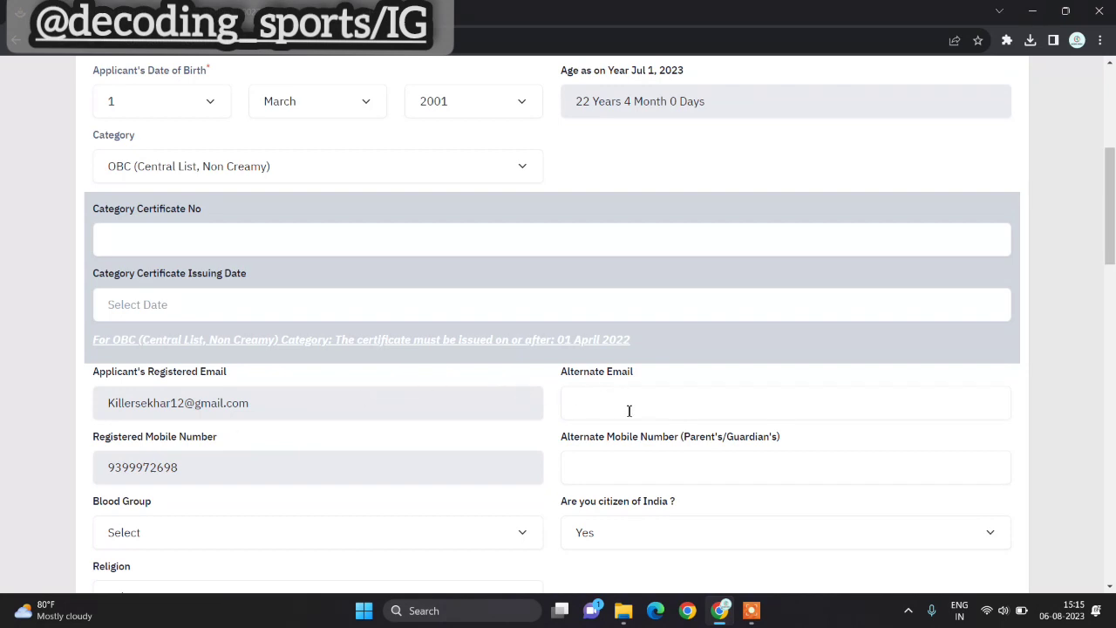
scroll(621, 472, "down", 2)
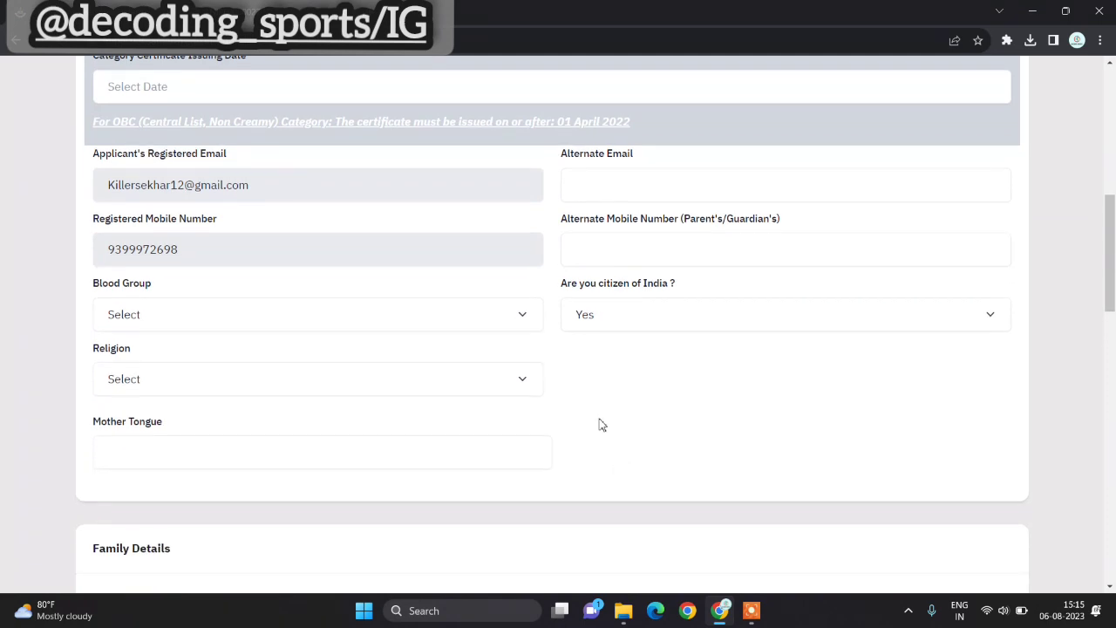
left_click(518, 318)
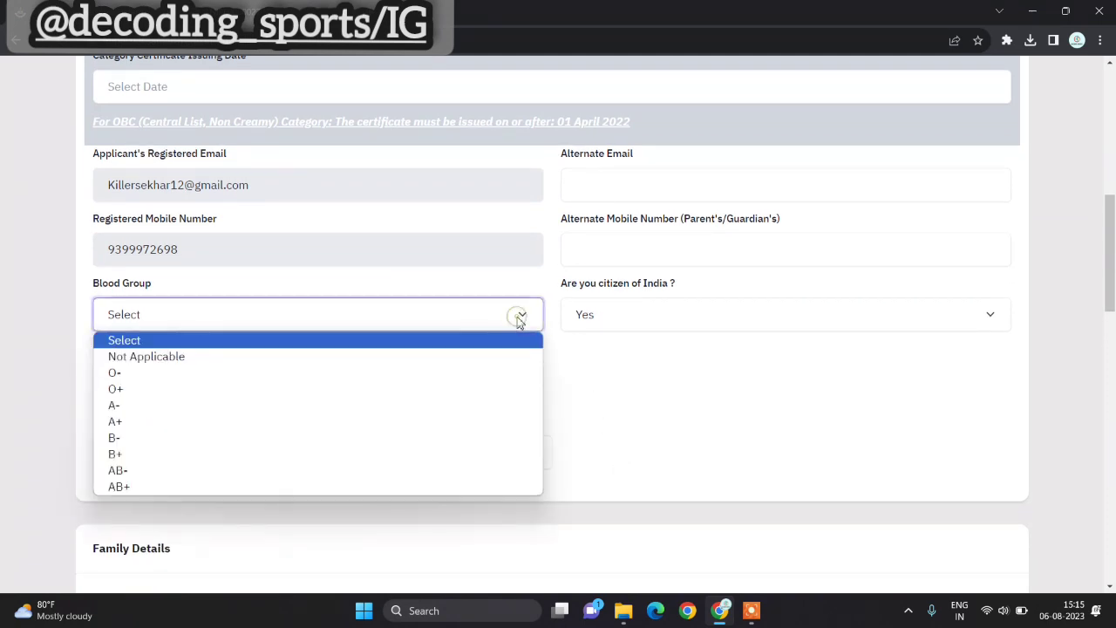
left_click(508, 366)
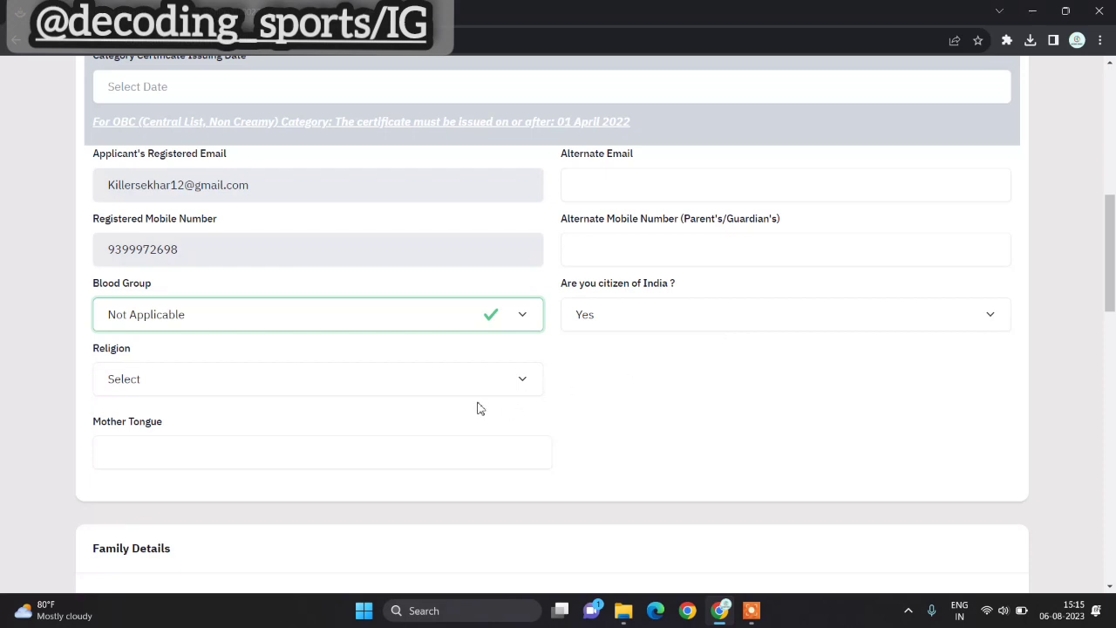
left_click(528, 382)
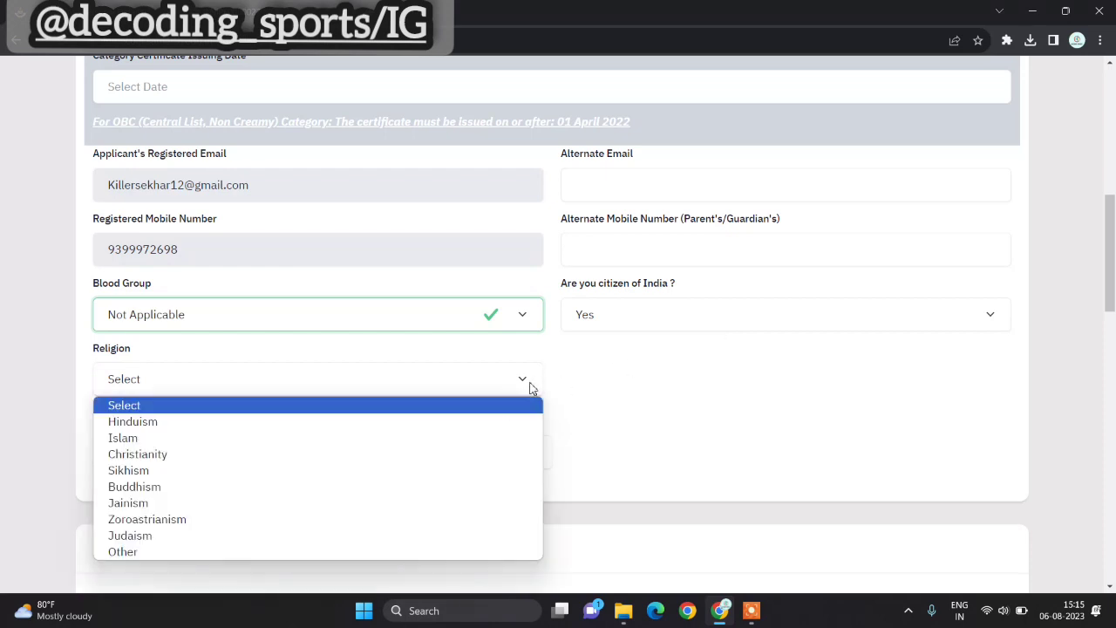
left_click(486, 421)
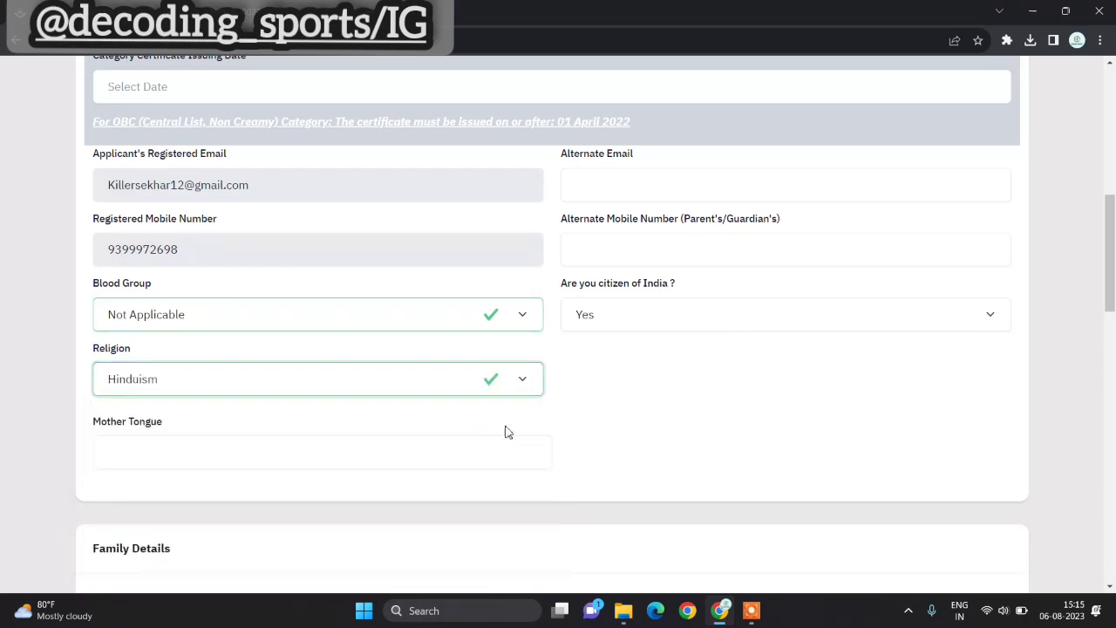
- Answer Yes to having enrolled in Lakshmibai National Institute of Physical Education before
scroll(513, 456, "down", 4)
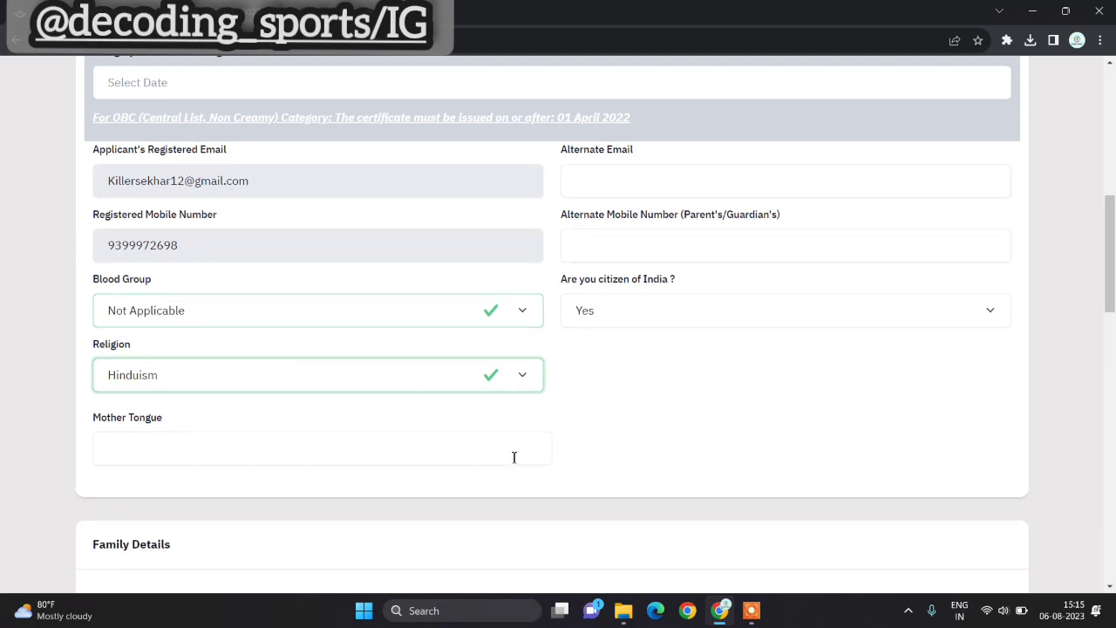
scroll(513, 462, "down", 1)
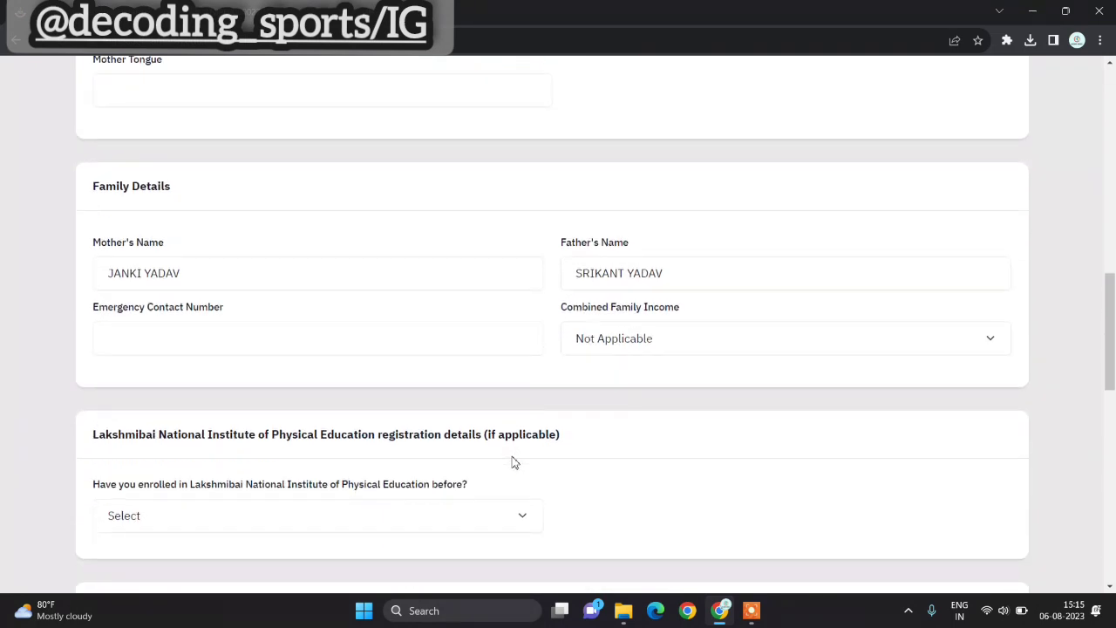
left_click(436, 304)
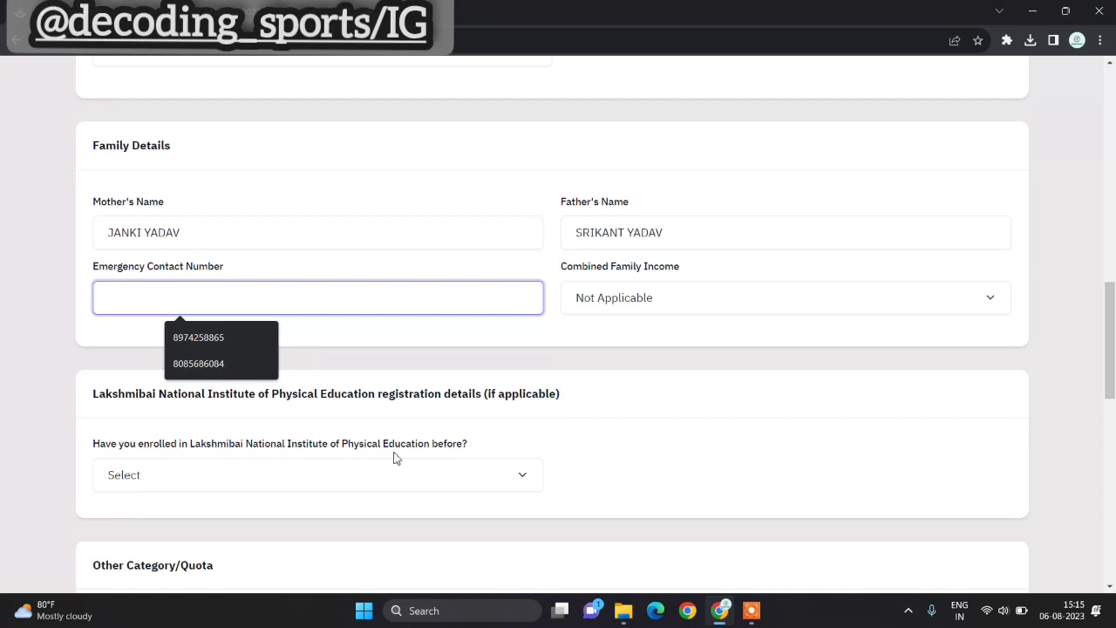
left_click(522, 480)
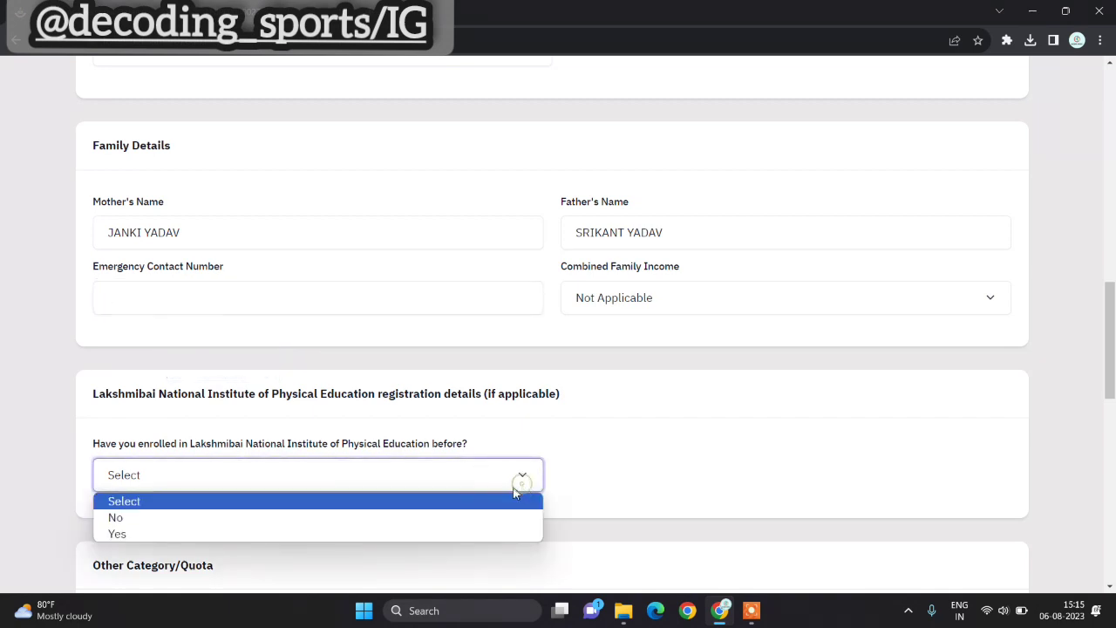
left_click(439, 535)
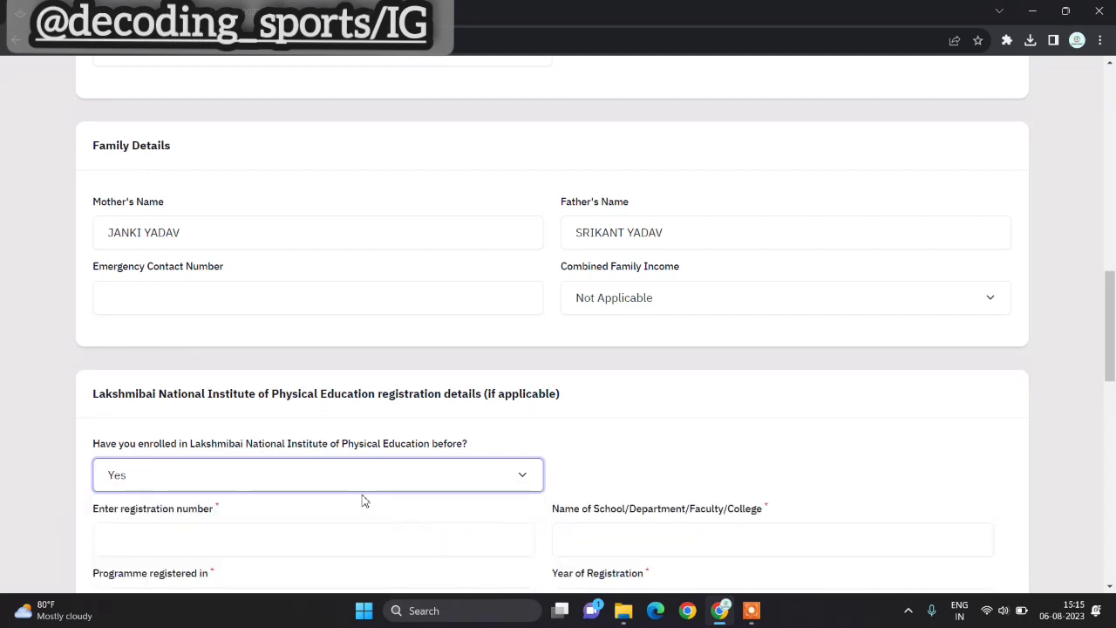
- Look through the previous enrolment fields and the available Year of Registration choices
scroll(437, 536, "down", 3)
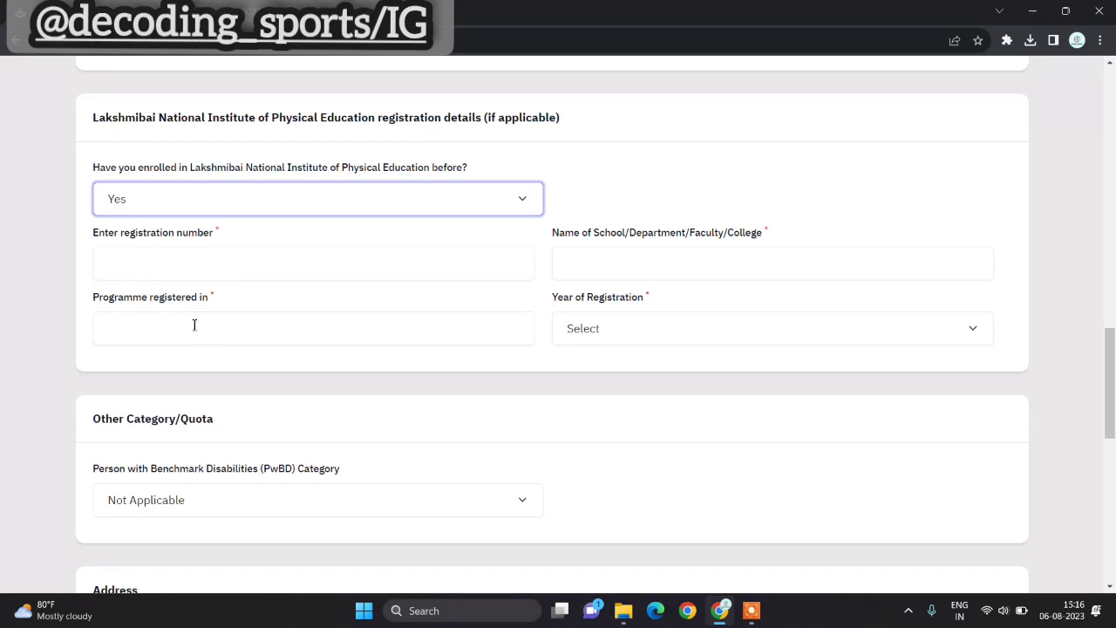
left_click(660, 335)
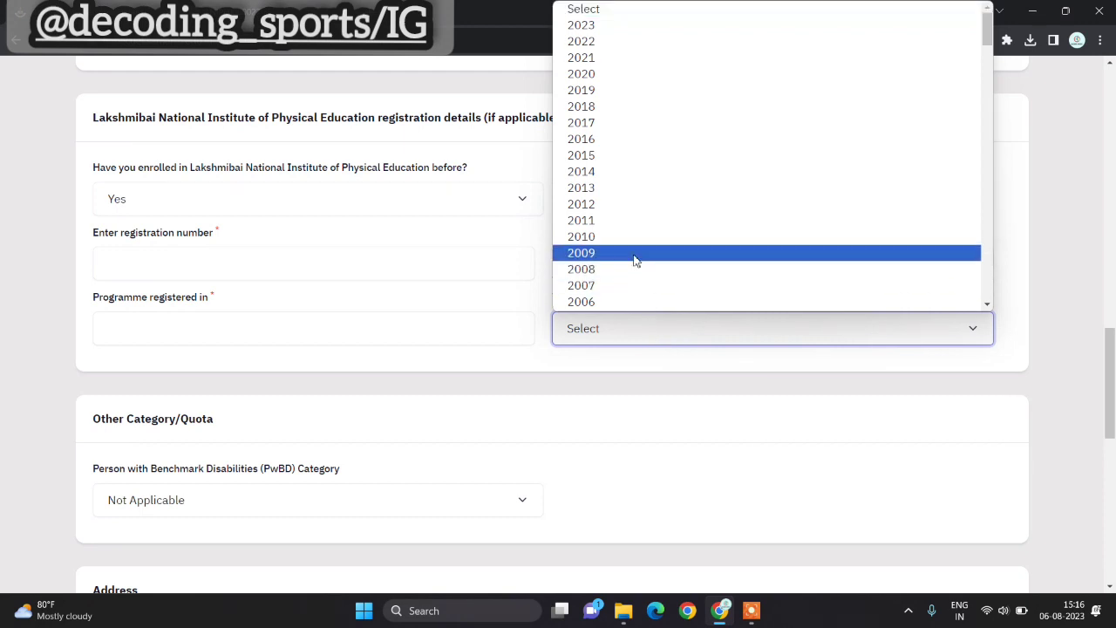
scroll(576, 288, "down", 1)
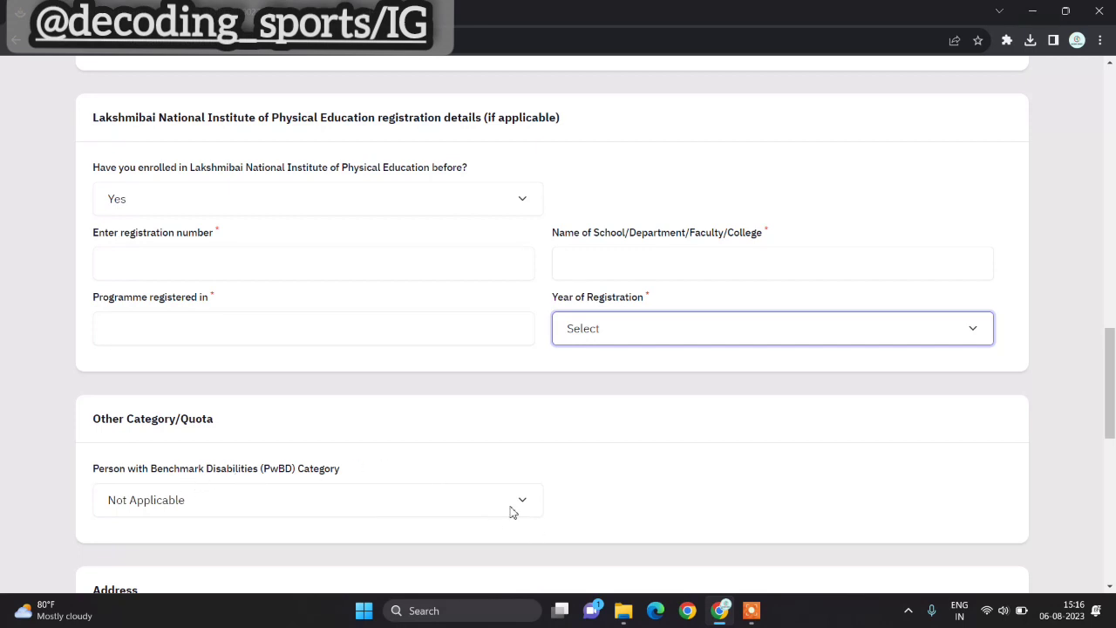
- In the Address section, mark the permanent address as the same as the correspondence address
scroll(512, 513, "down", 5)
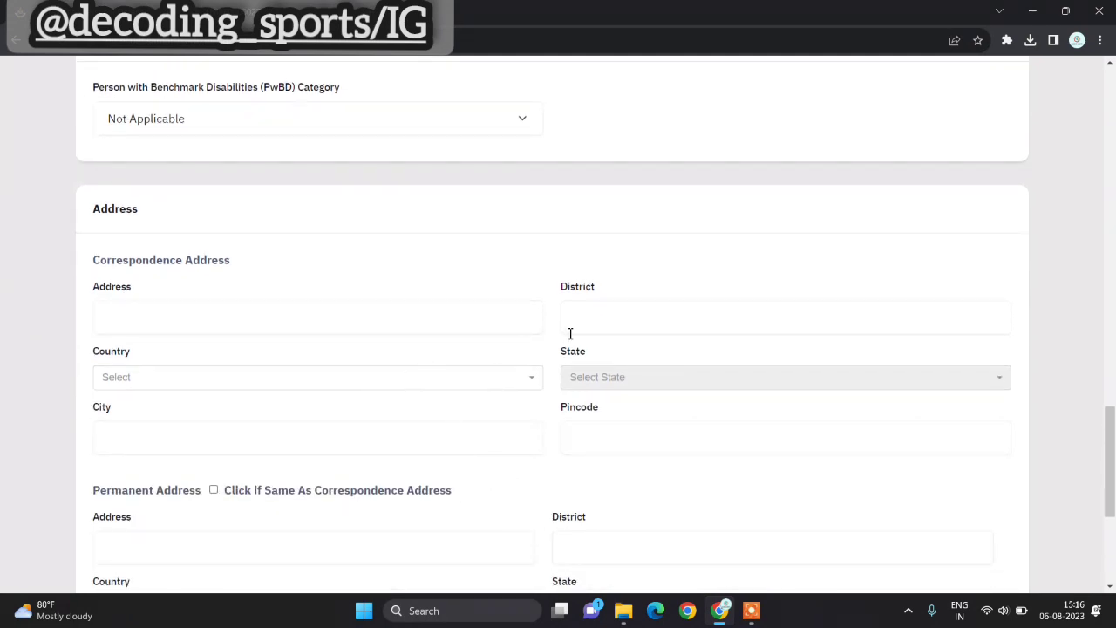
scroll(419, 521, "down", 1)
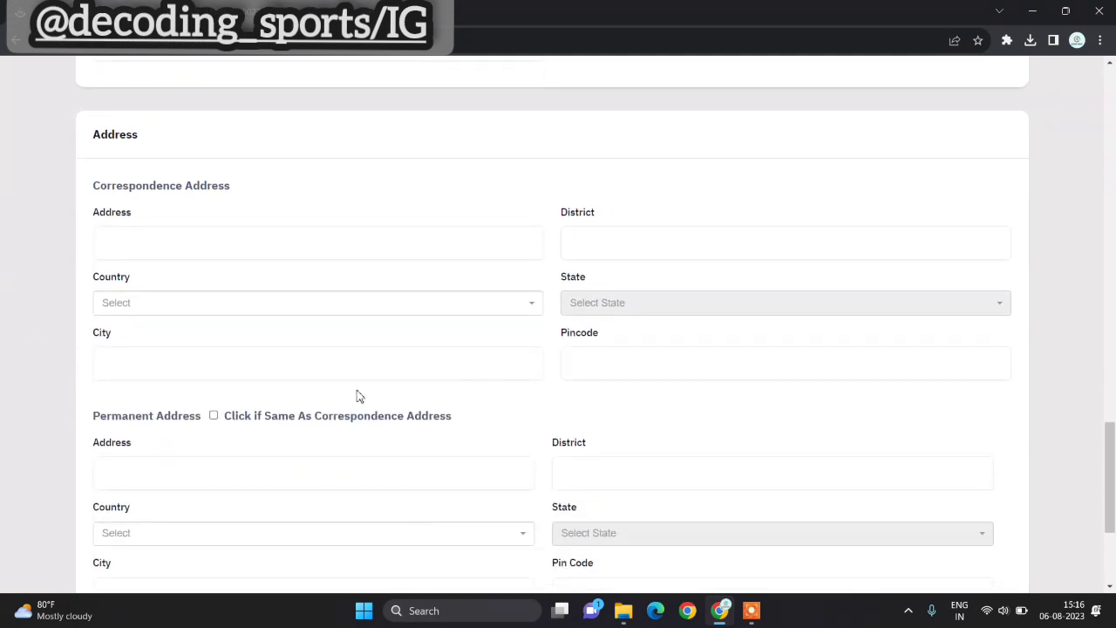
left_click(214, 415)
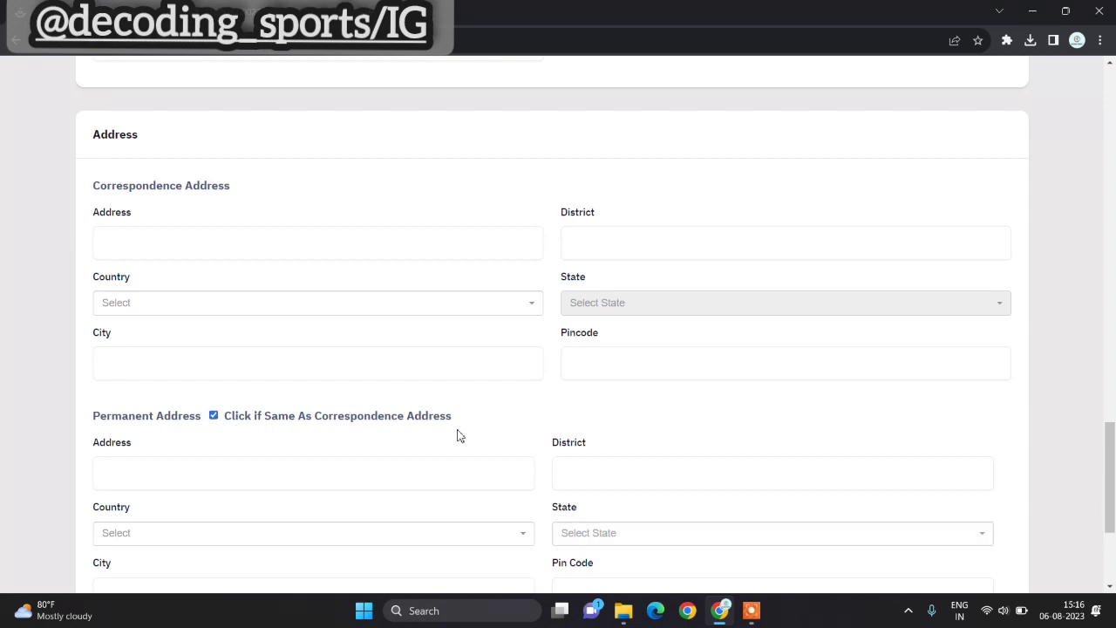
scroll(532, 536, "down", 2)
scroll(534, 536, "down", 1)
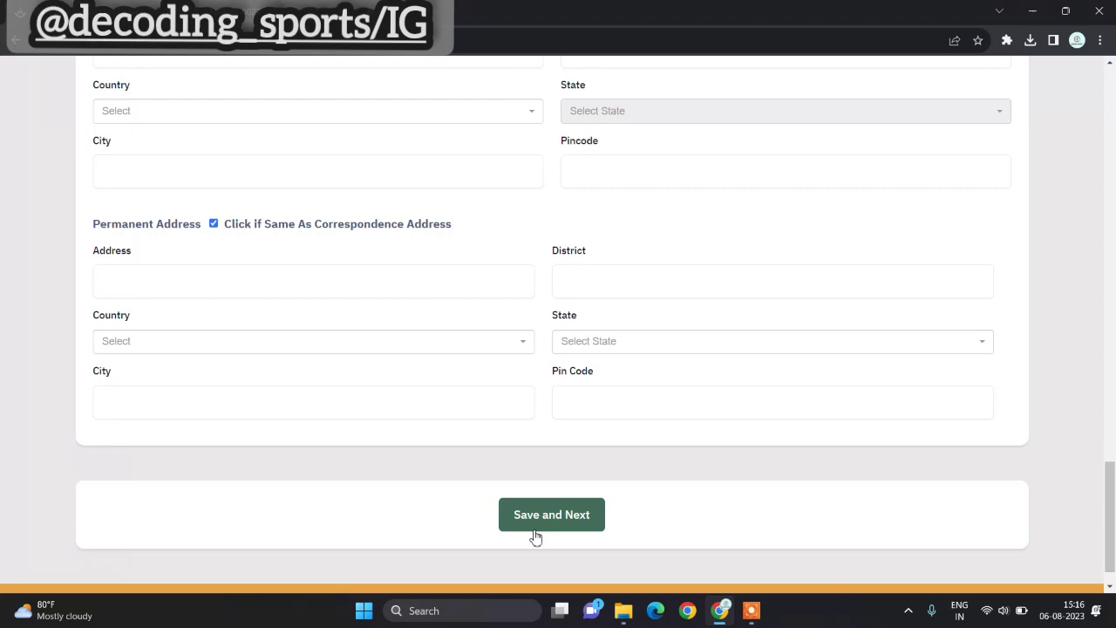
- Review the completed Personal Details form from top to bottom, then save it and confirm the save
scroll(534, 536, "up", 15)
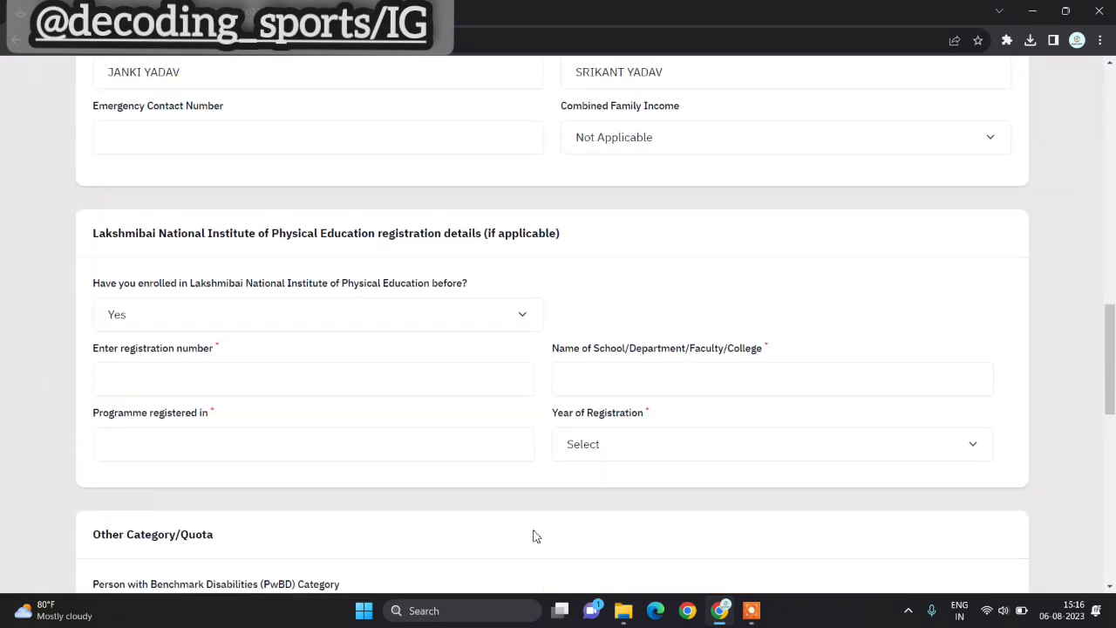
scroll(535, 535, "up", 10)
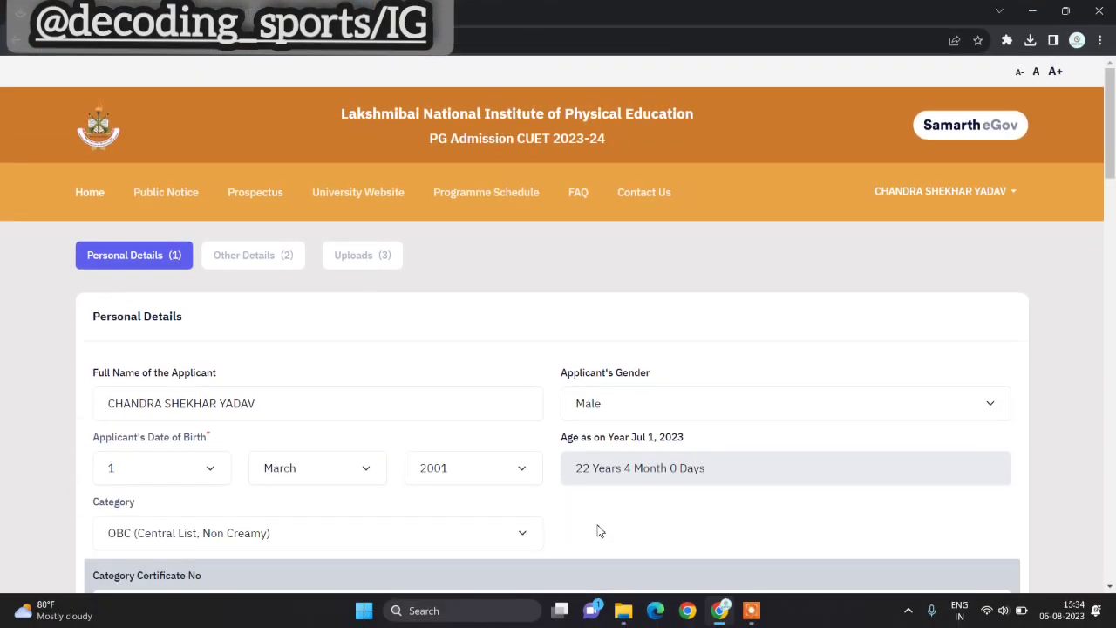
scroll(598, 531, "down", 10)
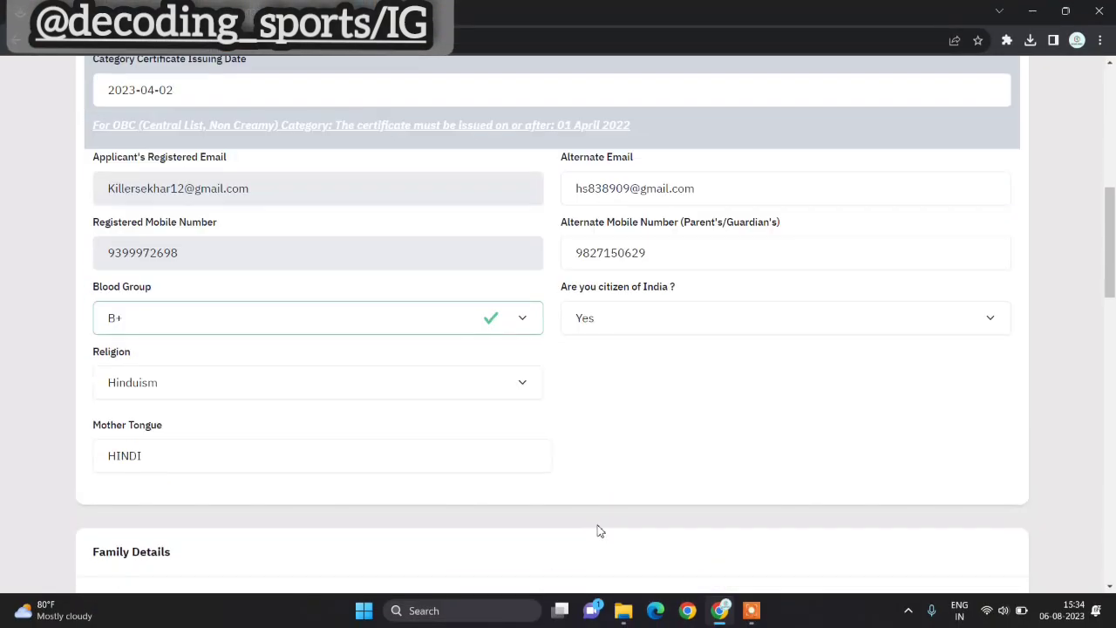
scroll(598, 530, "down", 10)
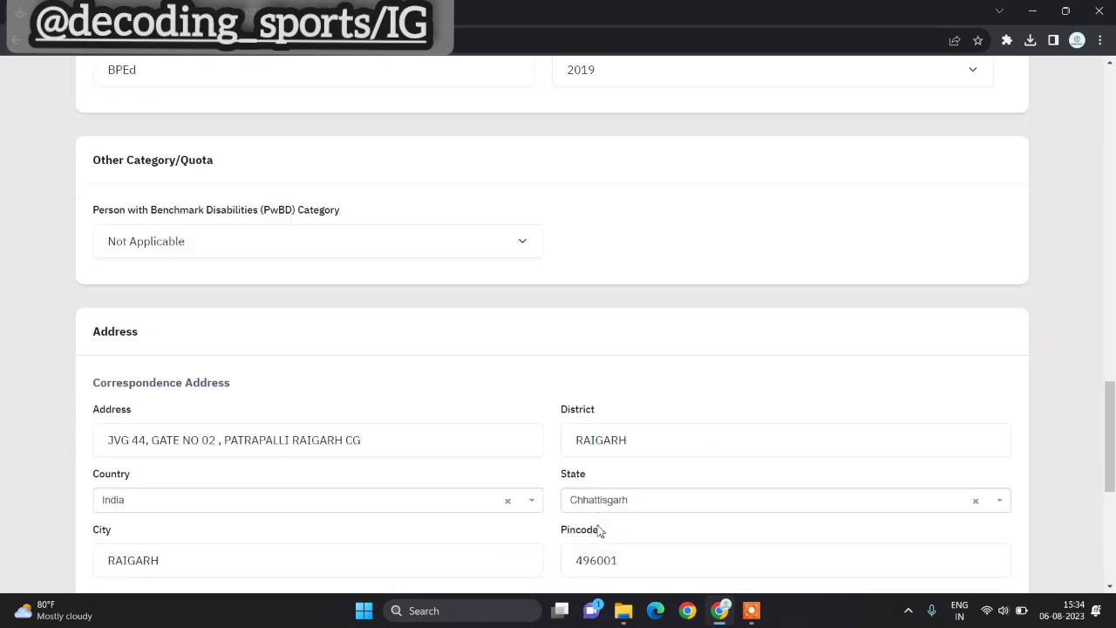
scroll(598, 527, "down", 2)
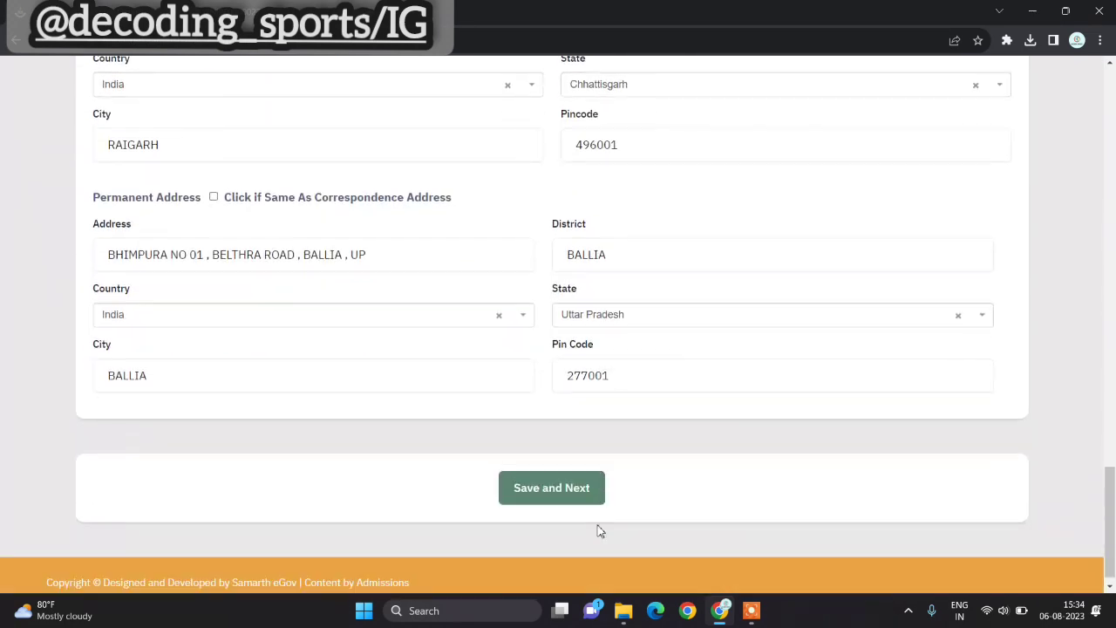
left_click(569, 487)
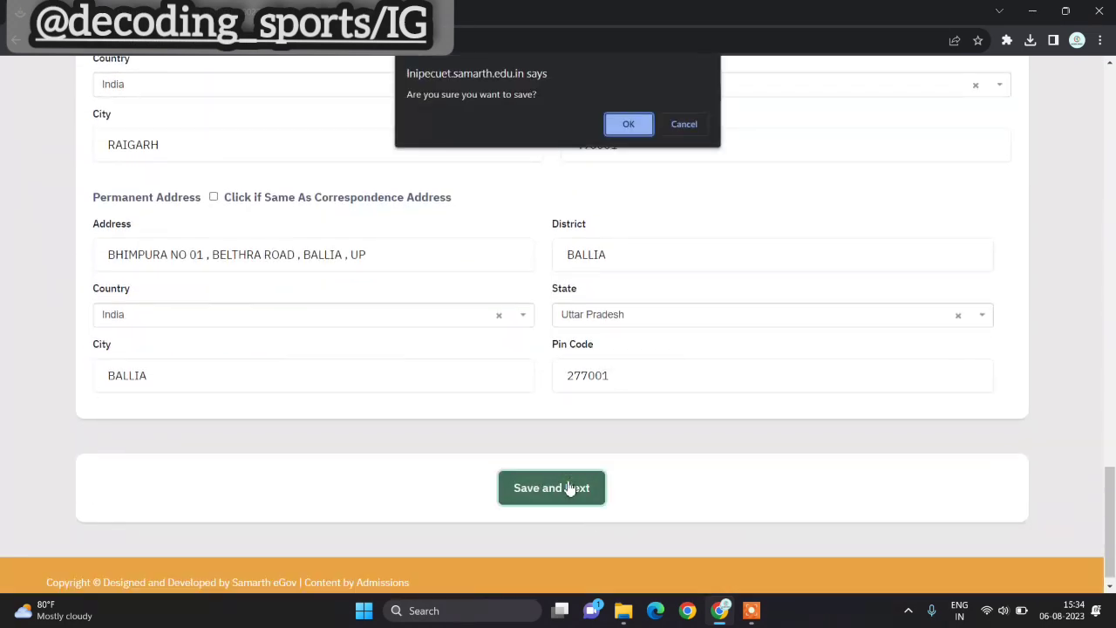
left_click(626, 127)
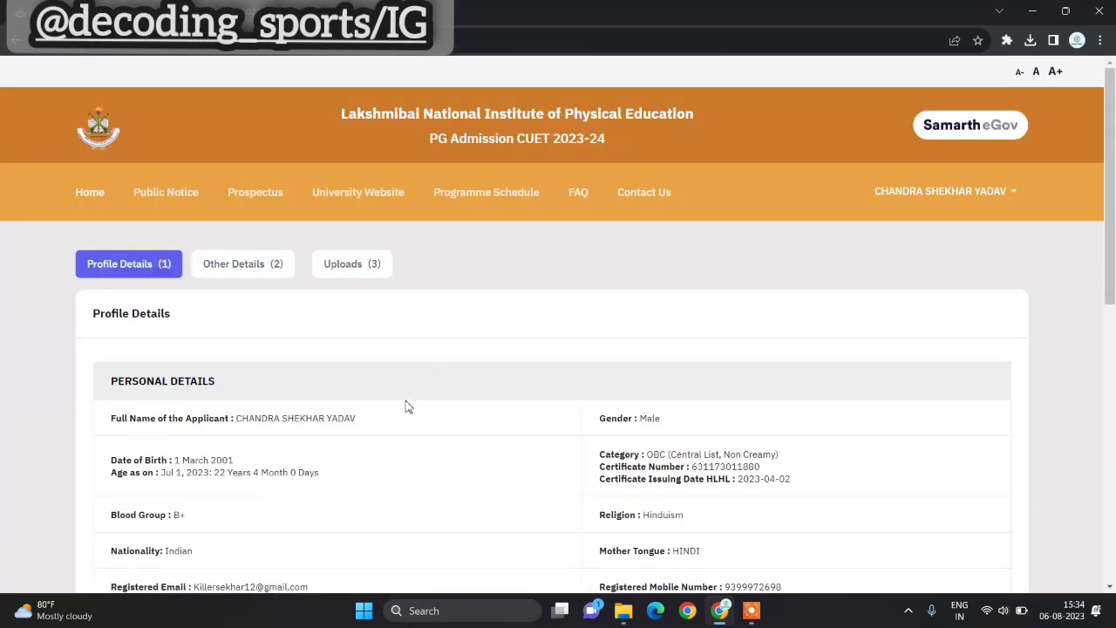
- Review the saved Profile Details summary and proceed to the Other Details section
scroll(442, 461, "down", 4)
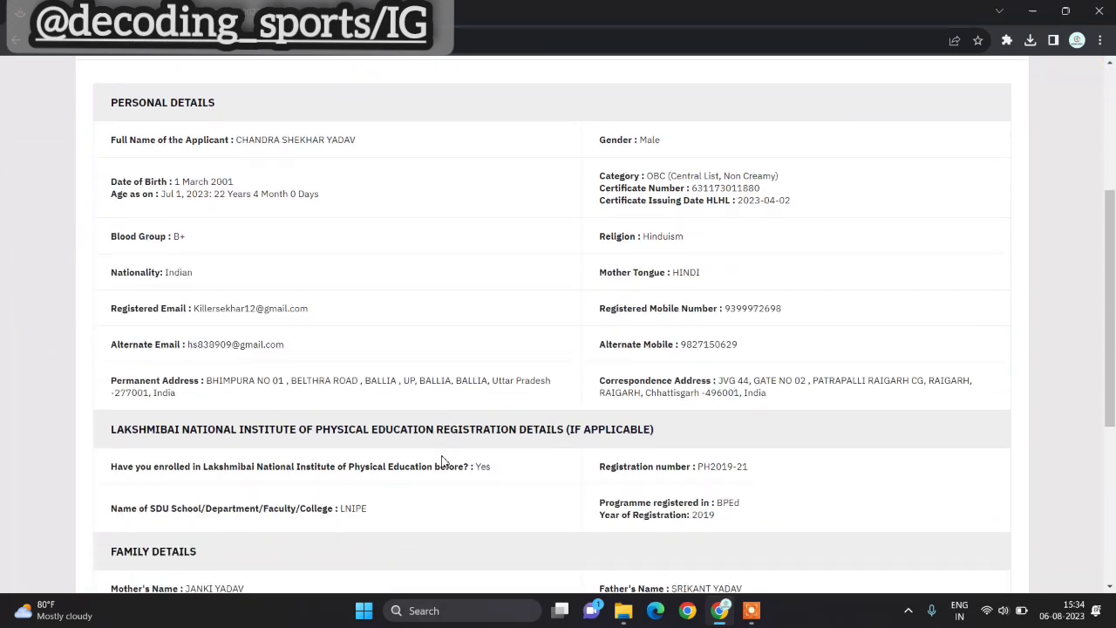
scroll(442, 461, "down", 3)
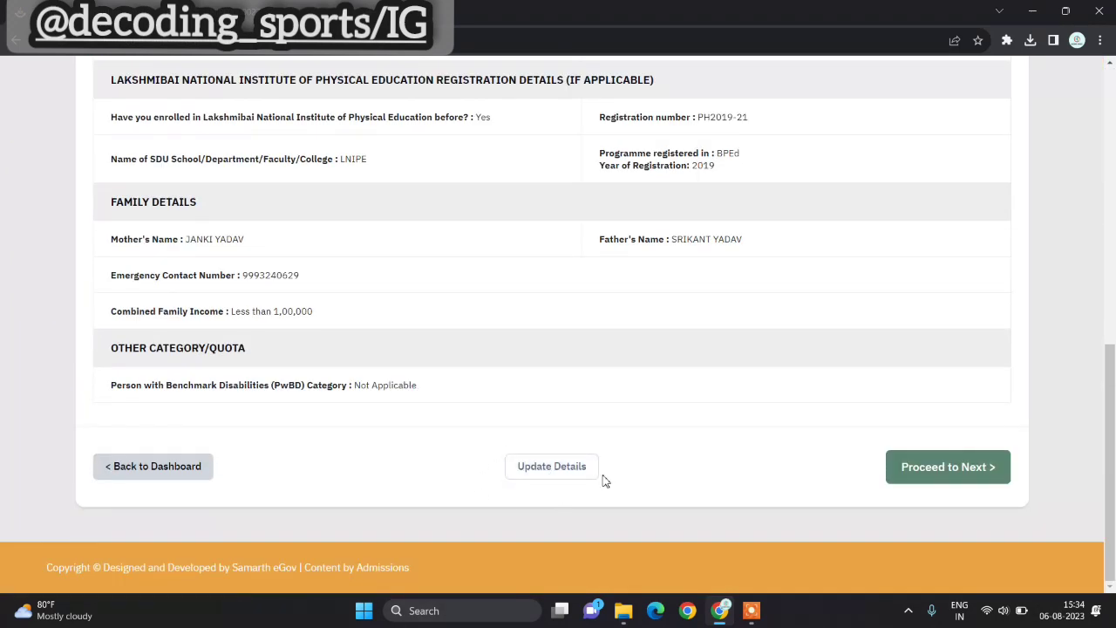
left_click(932, 471)
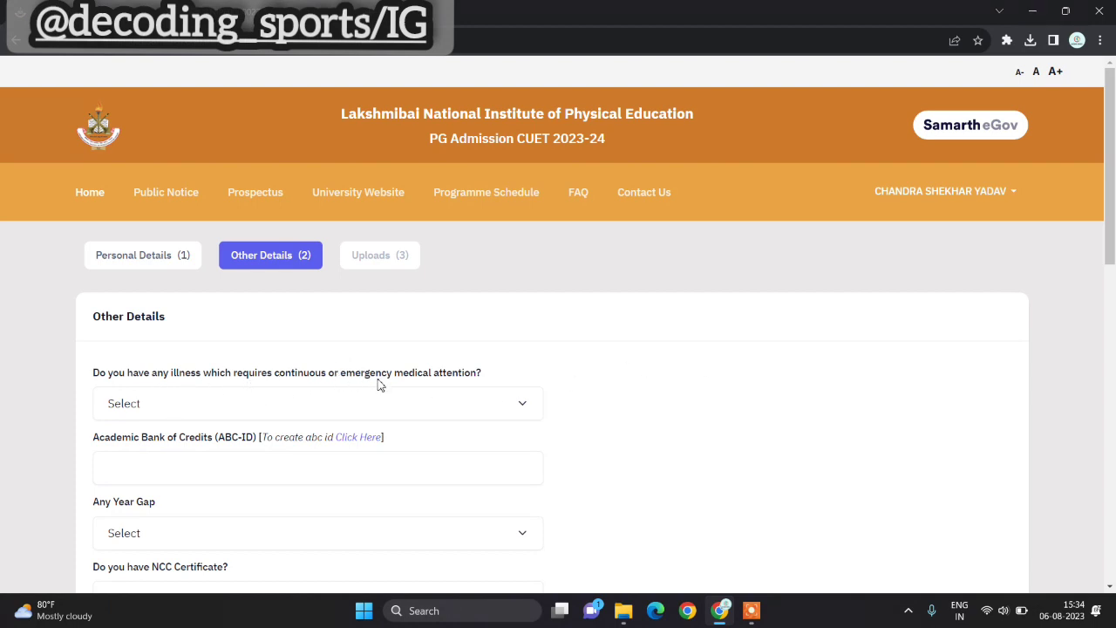
- In Other Details, answer No to the illness requiring medical attention and No to Any Year Gap
left_click(519, 416)
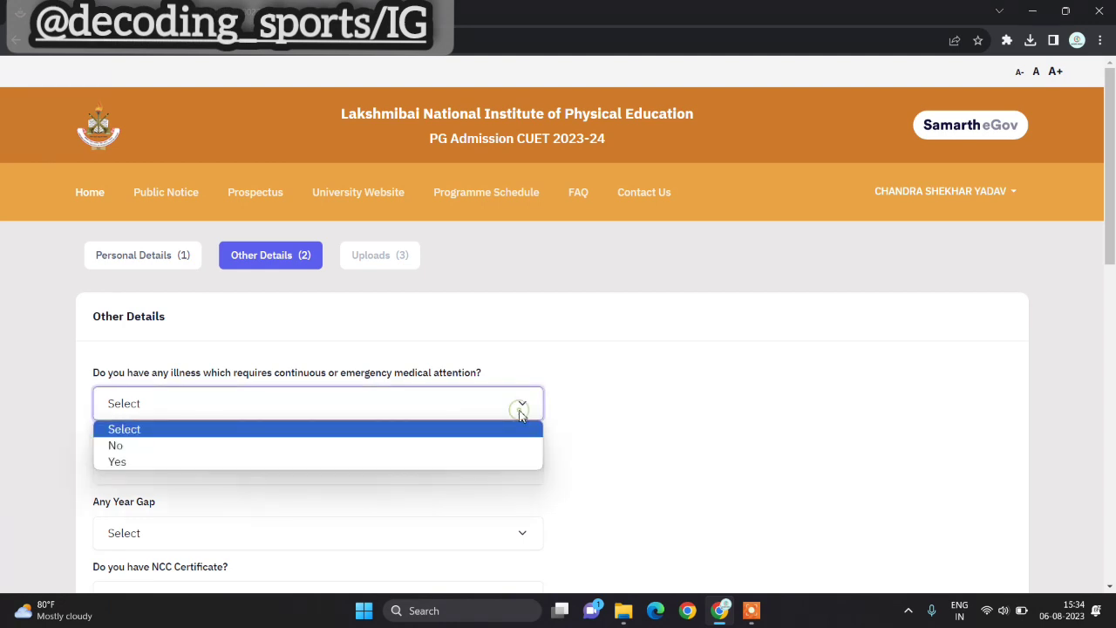
left_click(476, 446)
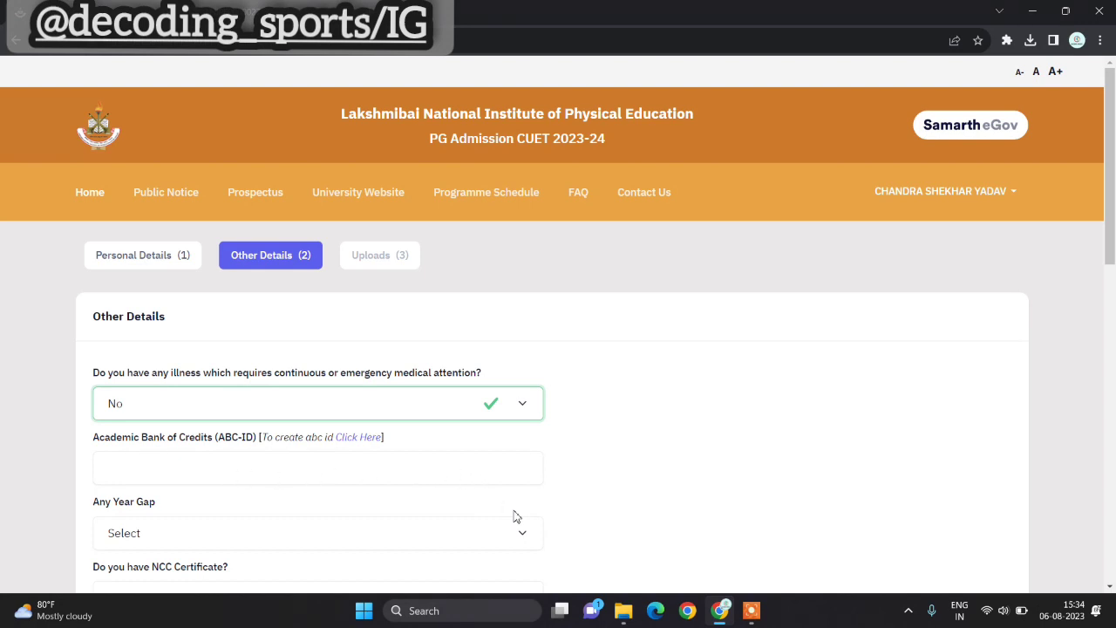
scroll(515, 516, "down", 3)
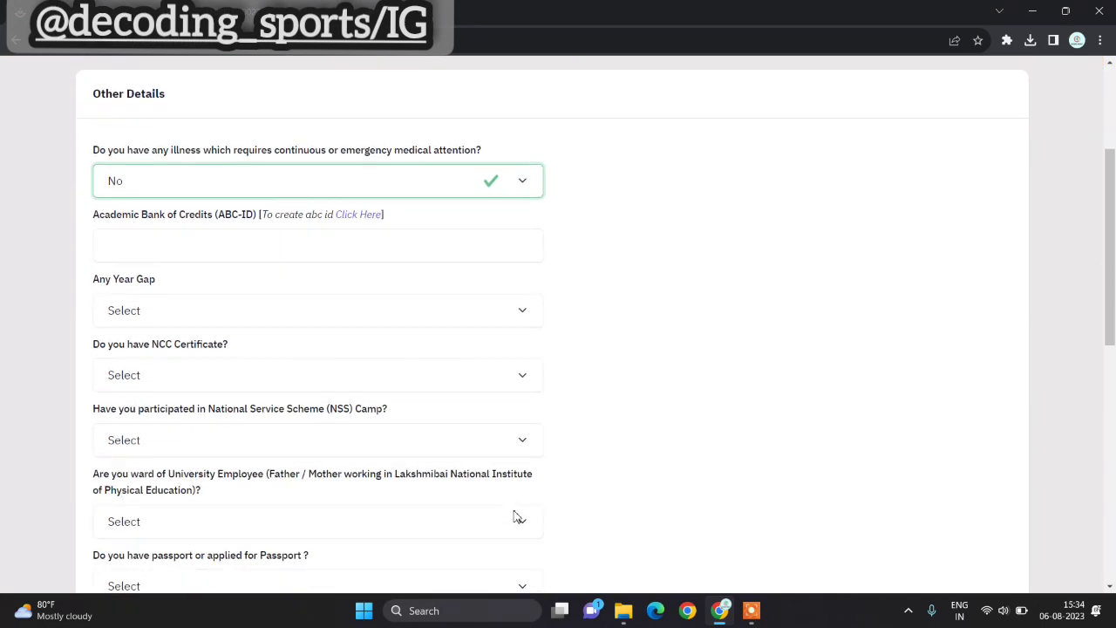
left_click(524, 313)
left_click(479, 368)
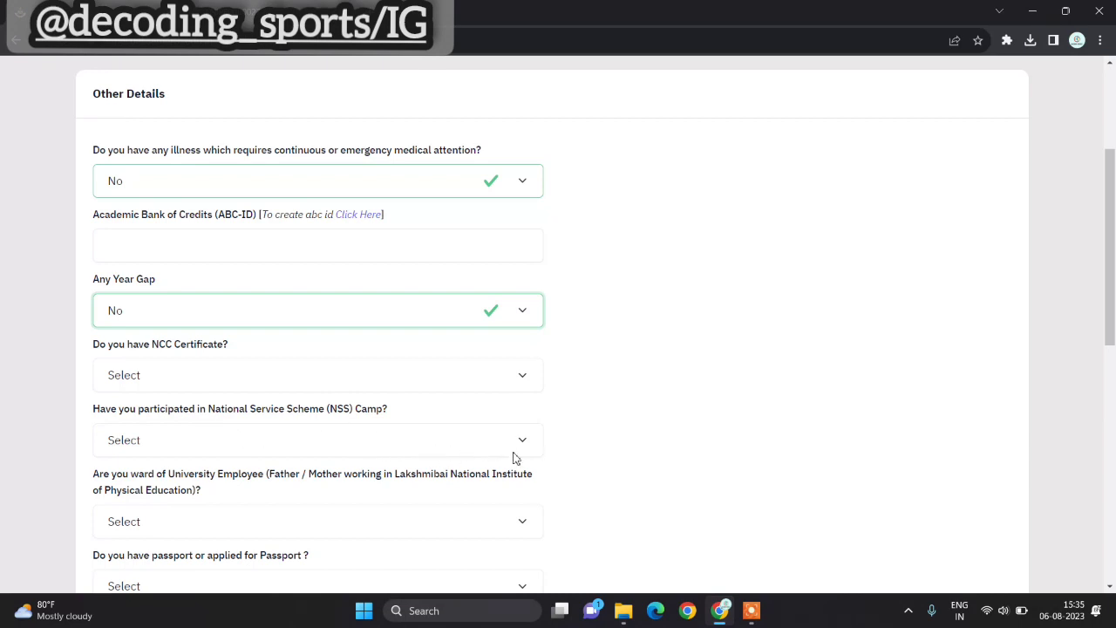
- In the language proficiency table, mark Reading, Writing and Speaking for both English and Hindi
scroll(515, 458, "down", 2)
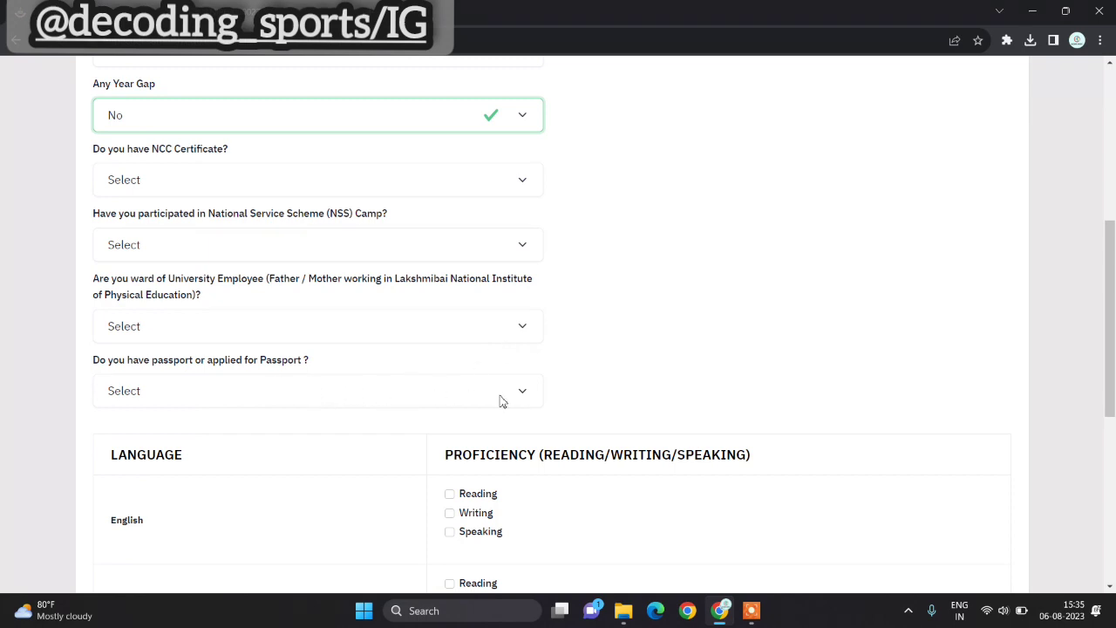
scroll(501, 401, "down", 3)
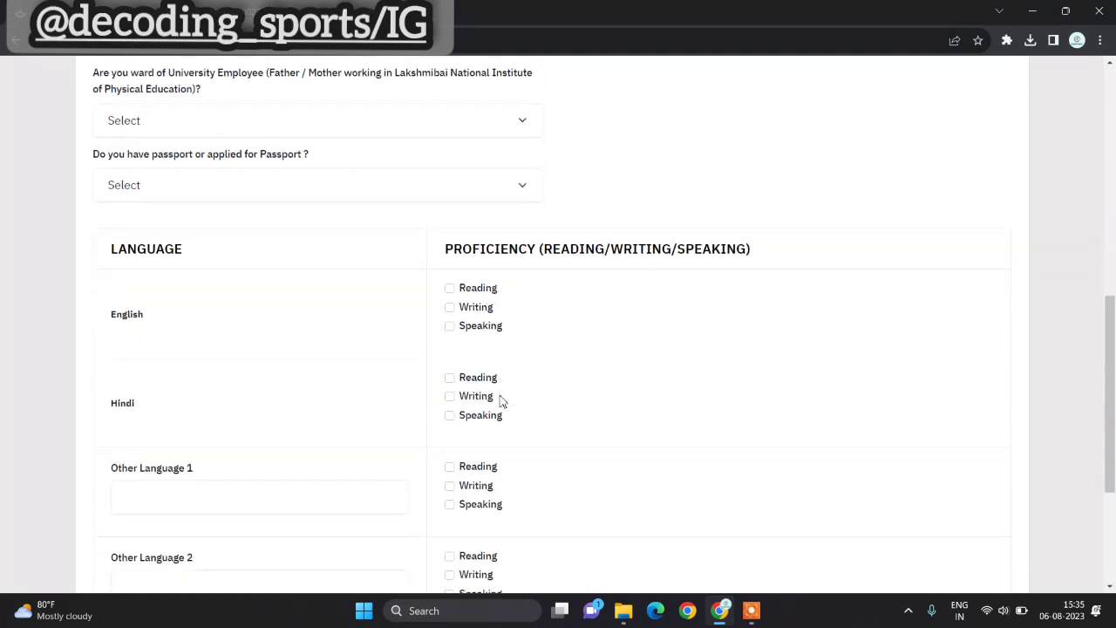
scroll(501, 401, "down", 1)
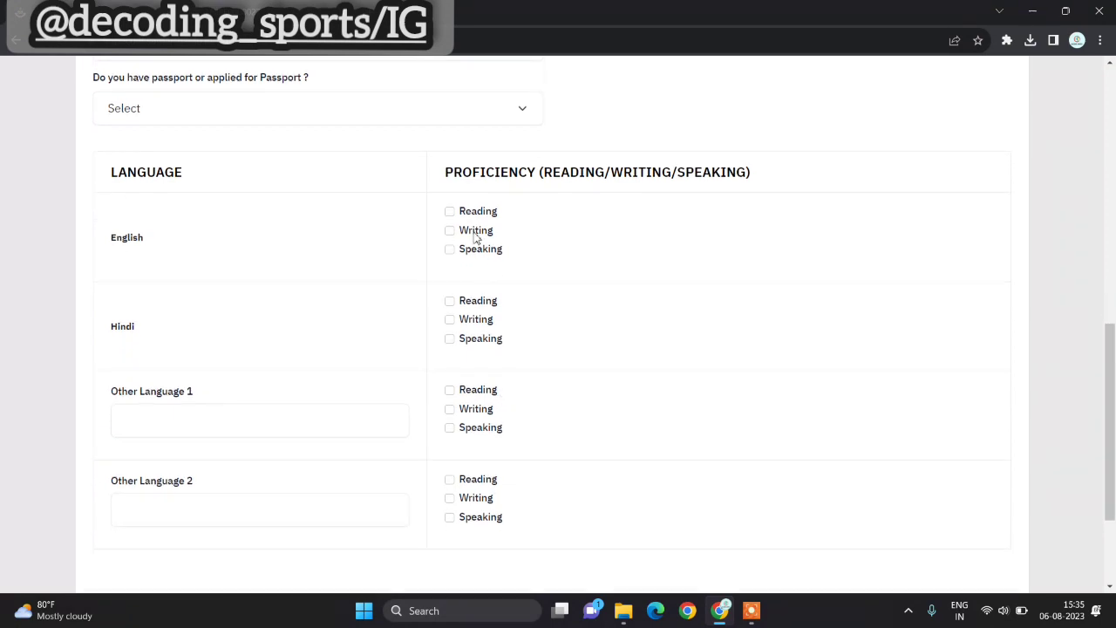
left_click(450, 211)
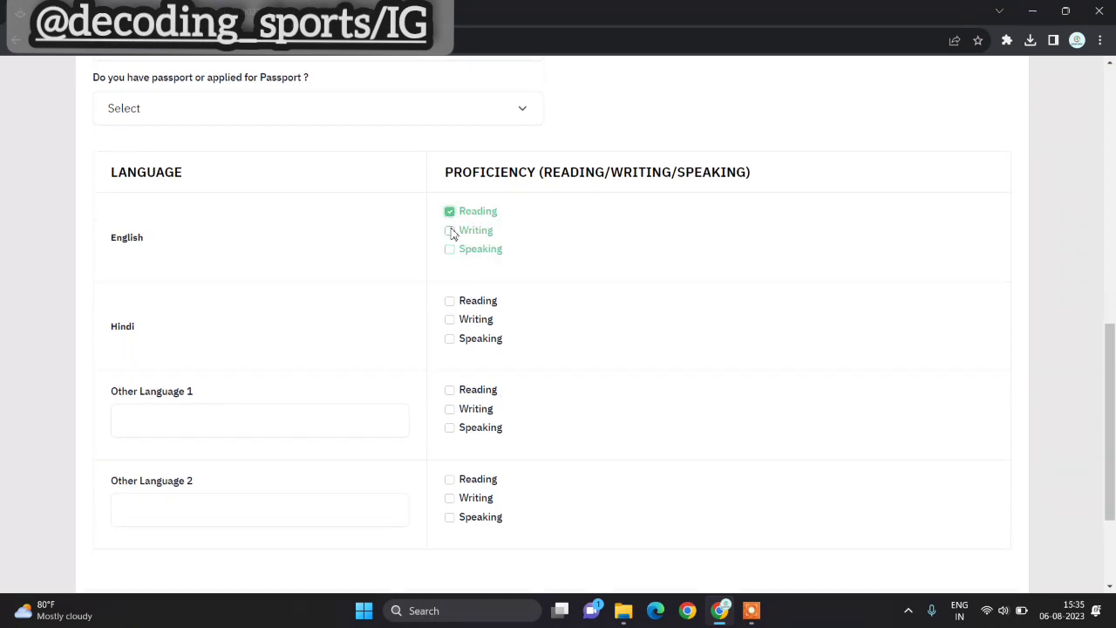
left_click(450, 231)
left_click(450, 250)
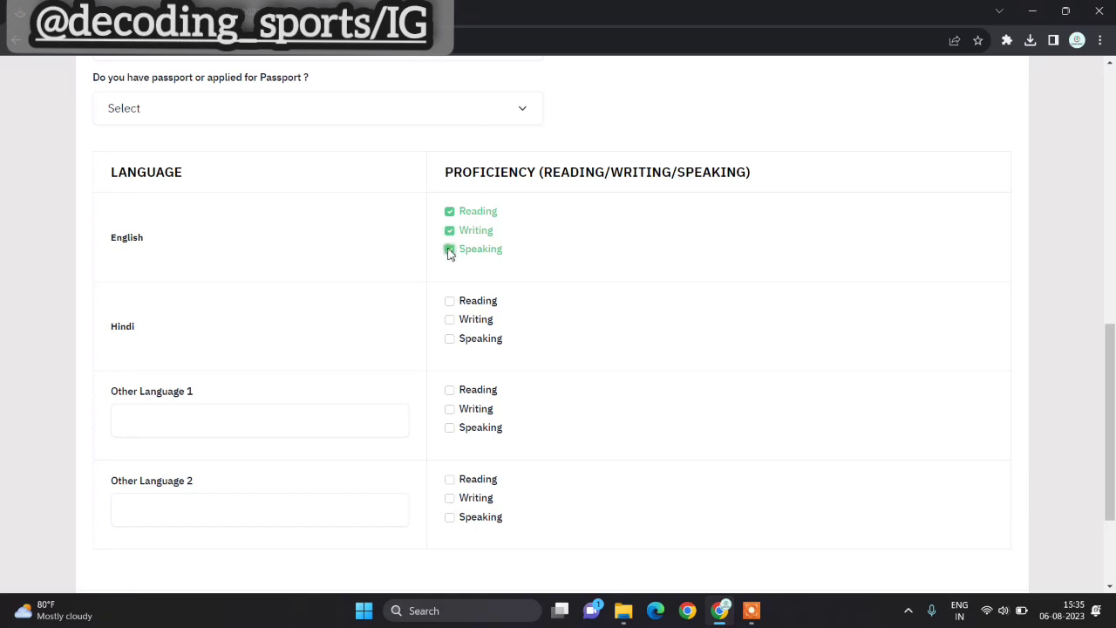
left_click(449, 302)
left_click(450, 321)
left_click(451, 341)
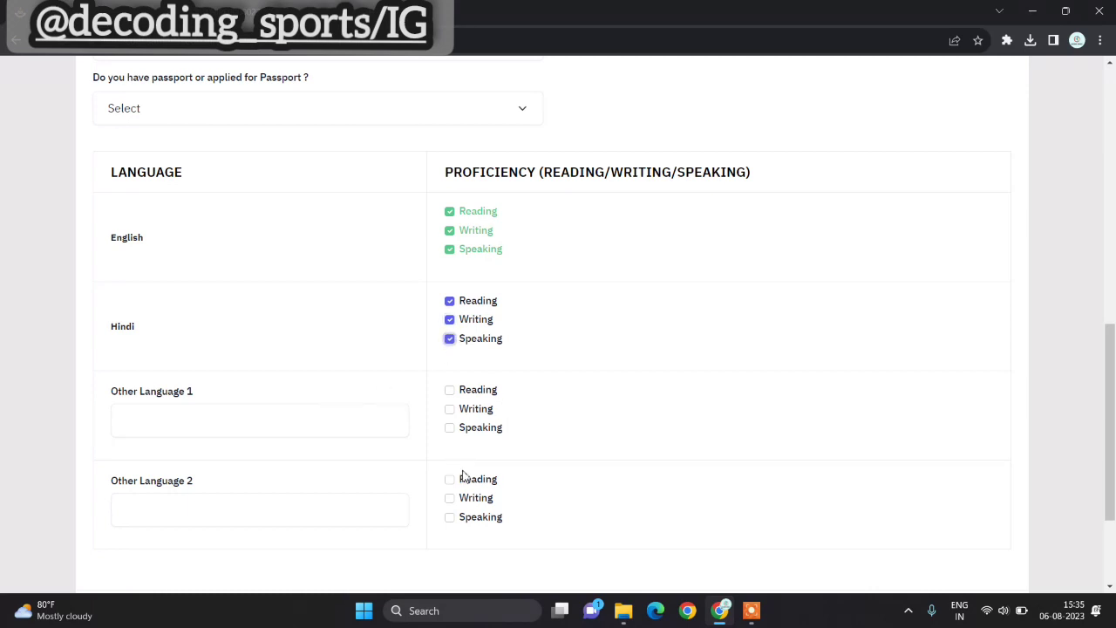
scroll(462, 475, "down", 1)
- Go through the Profile Details summary again and continue to the Other Details summary
scroll(465, 475, "down", 1)
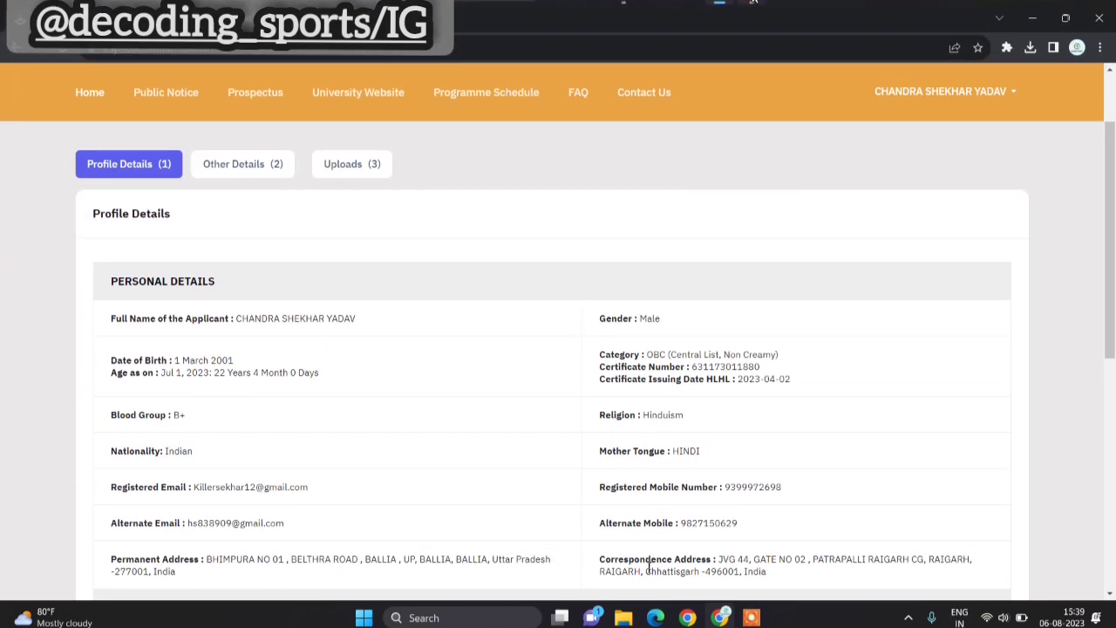
scroll(593, 539, "down", 2)
scroll(592, 541, "down", 6)
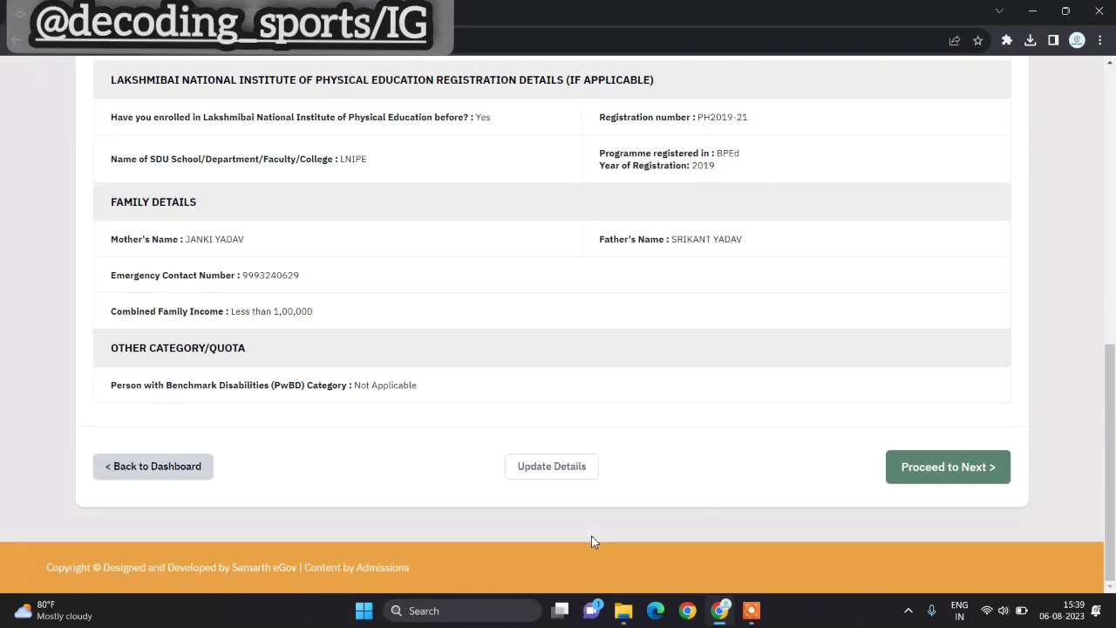
left_click(954, 475)
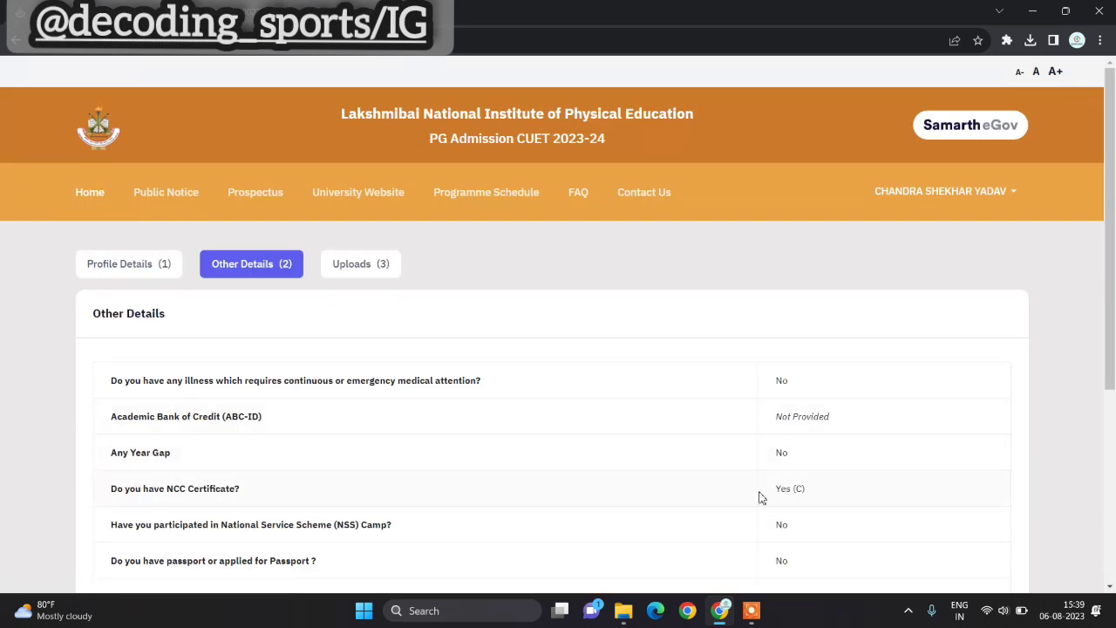
- Proceed from the Other Details summary to the Uploads section and look through the required documents
scroll(756, 495, "down", 3)
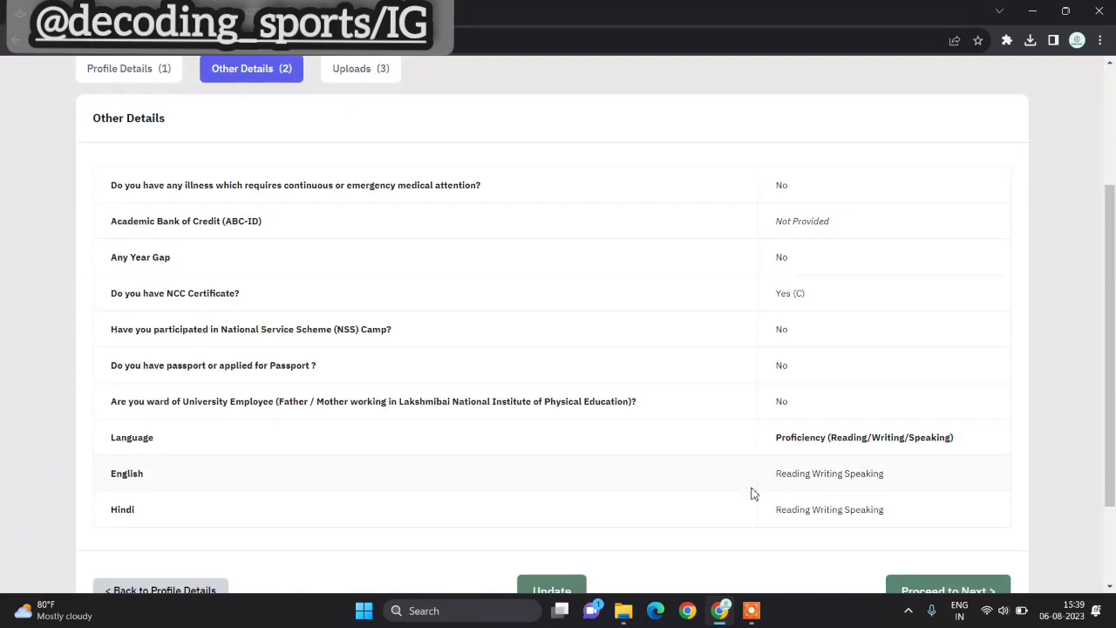
scroll(754, 495, "down", 2)
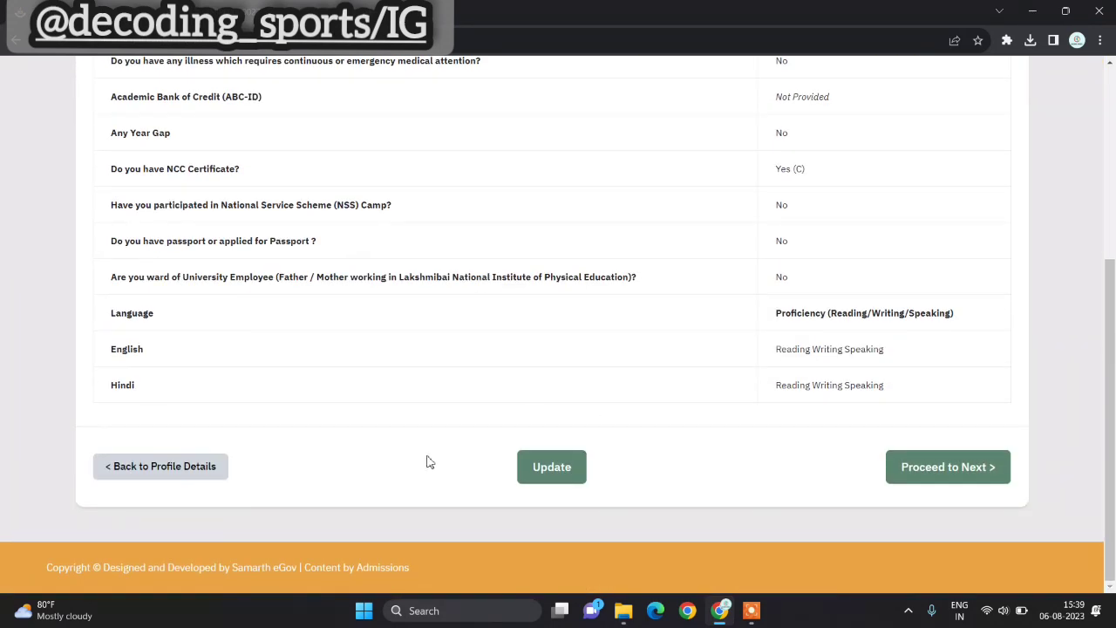
left_click(956, 471)
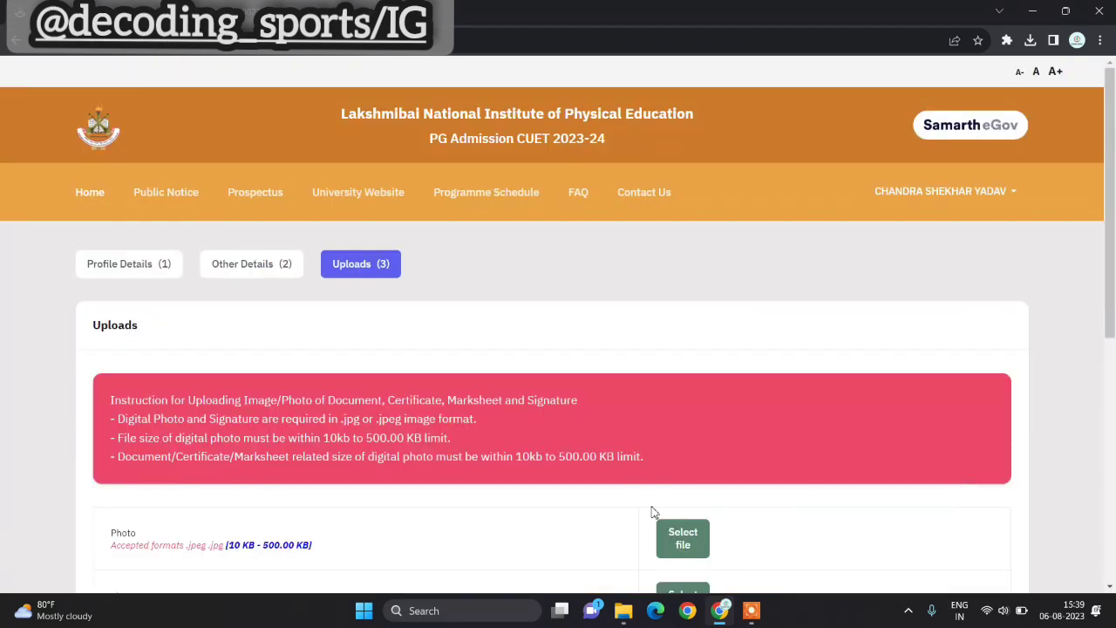
scroll(515, 525, "down", 4)
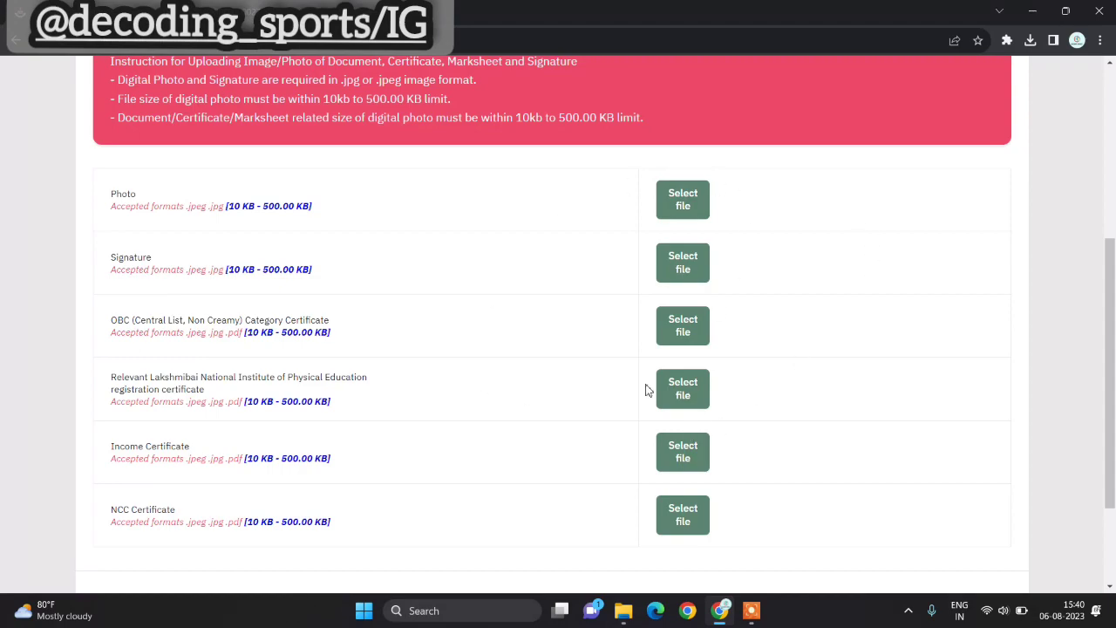
left_click(751, 613)
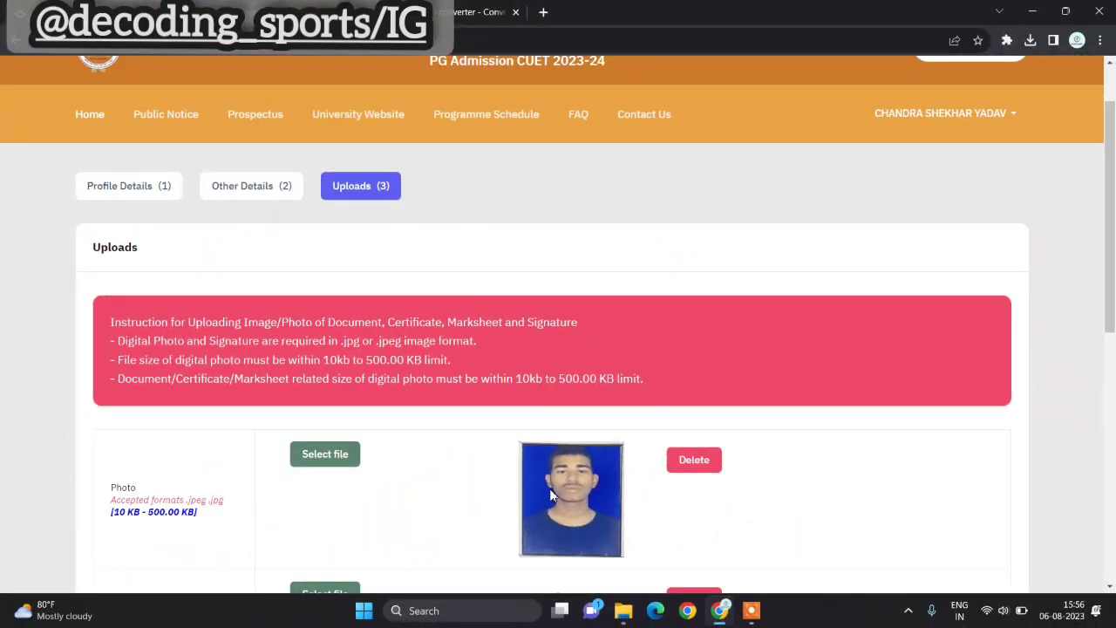
- Check the uploaded photo, signature, OBC category certificate and LNIPE registration certificate in the Uploads section
scroll(550, 488, "down", 2)
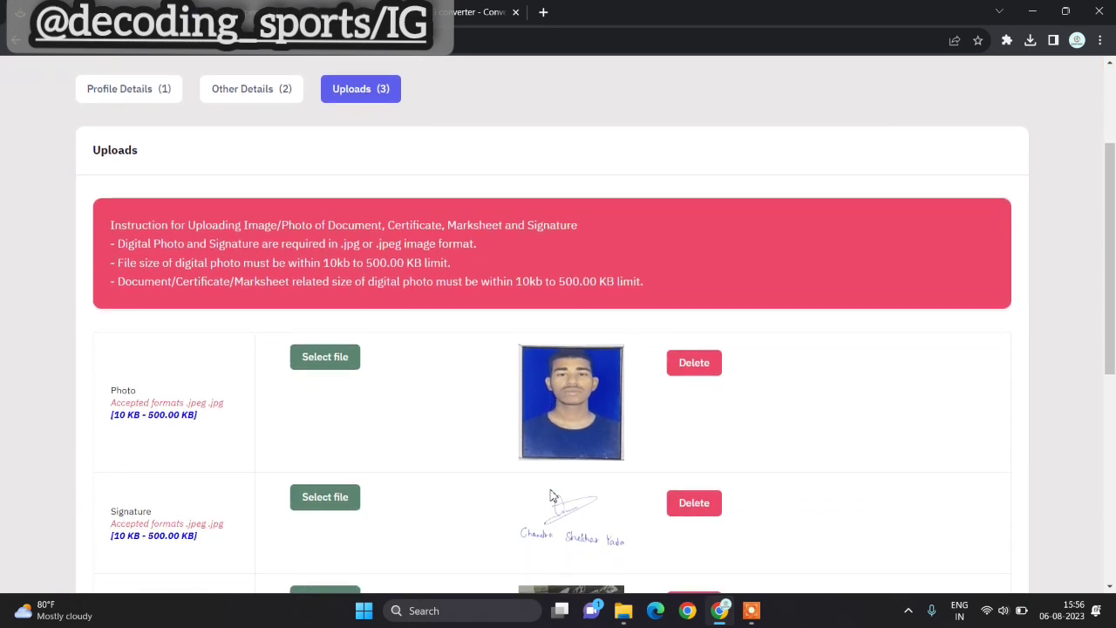
scroll(550, 495, "down", 2)
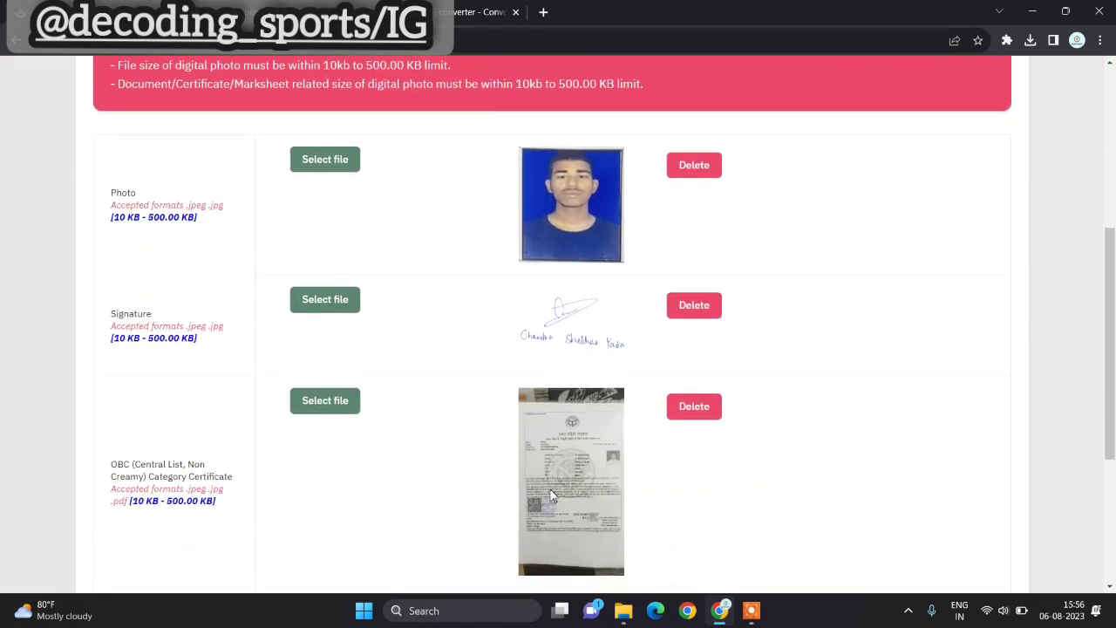
scroll(550, 494, "up", 1)
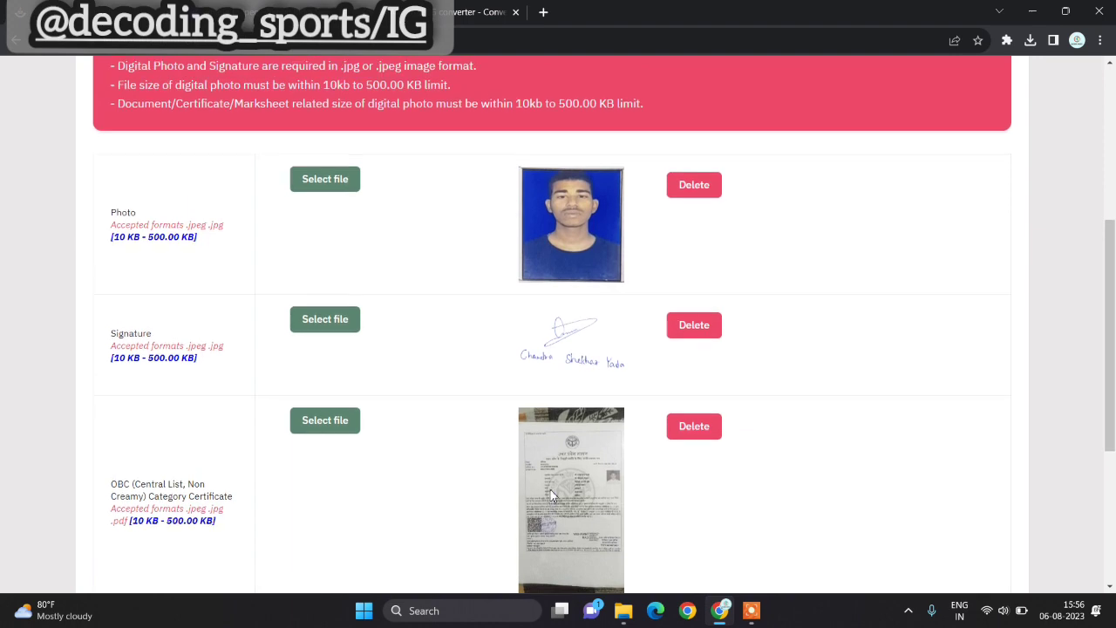
scroll(550, 494, "down", 2)
scroll(551, 495, "down", 2)
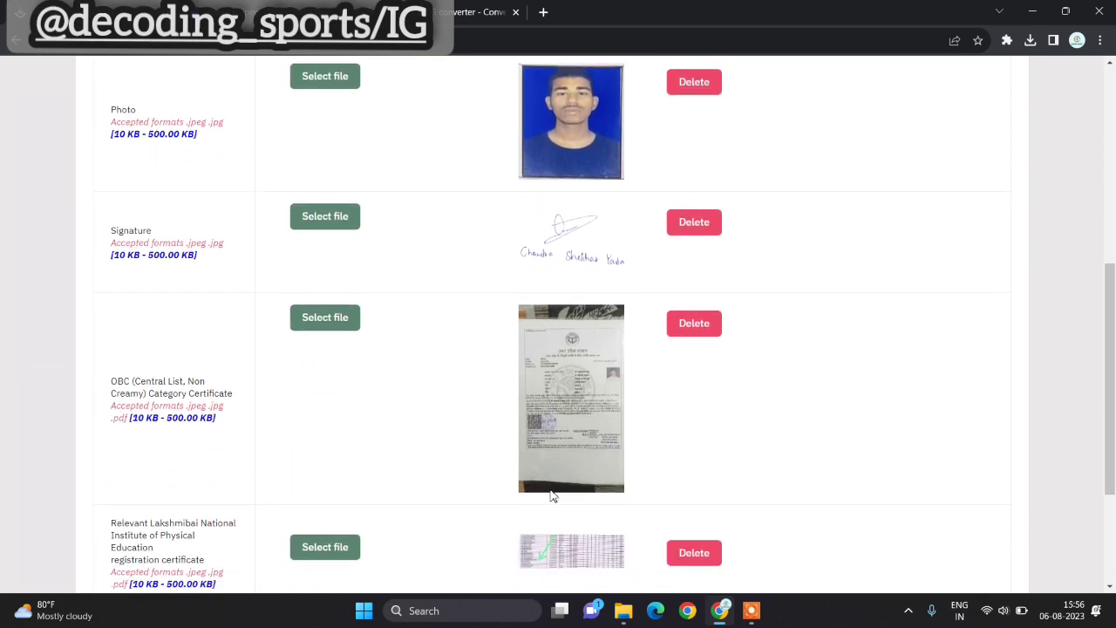
scroll(550, 494, "up", 1)
scroll(550, 495, "up", 4)
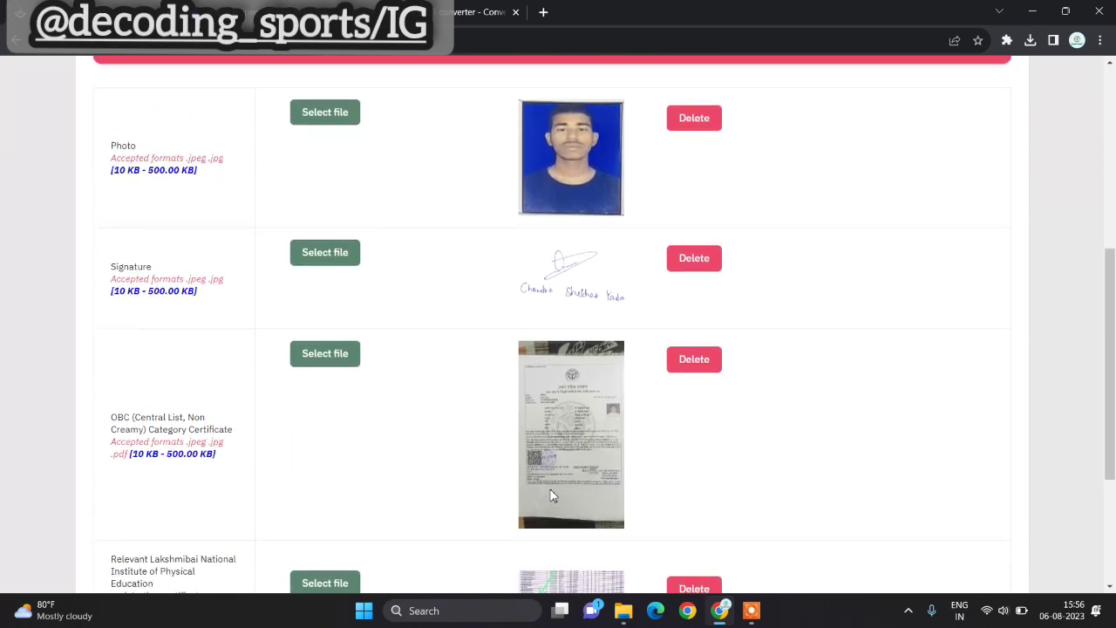
scroll(550, 494, "down", 6)
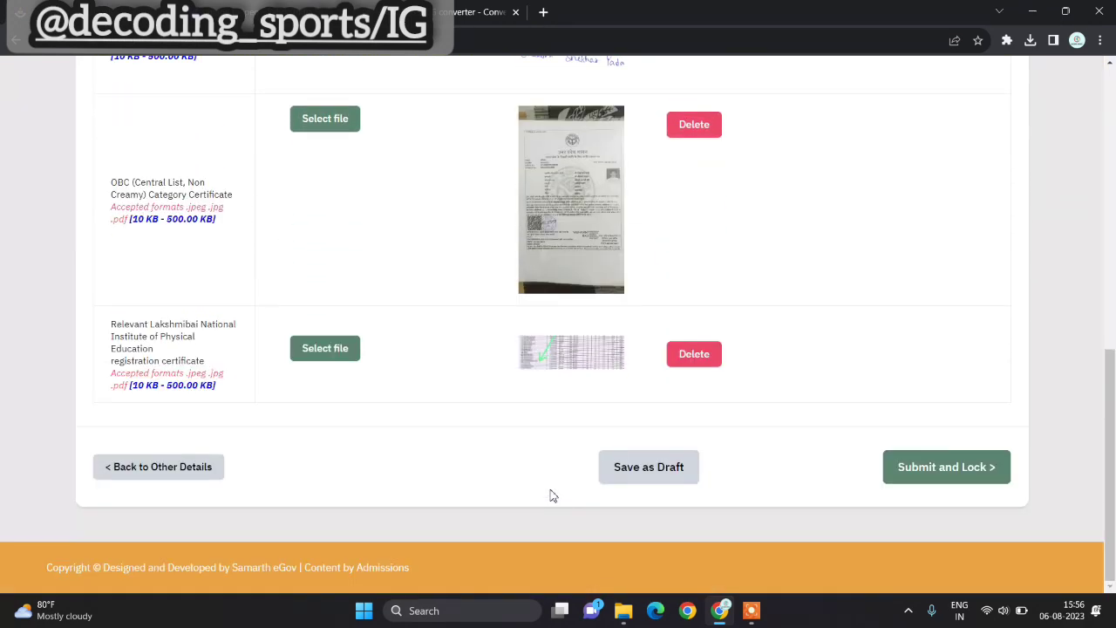
- Submit the profile, accept the declaration that the details are true, and confirm locking it
left_click(941, 473)
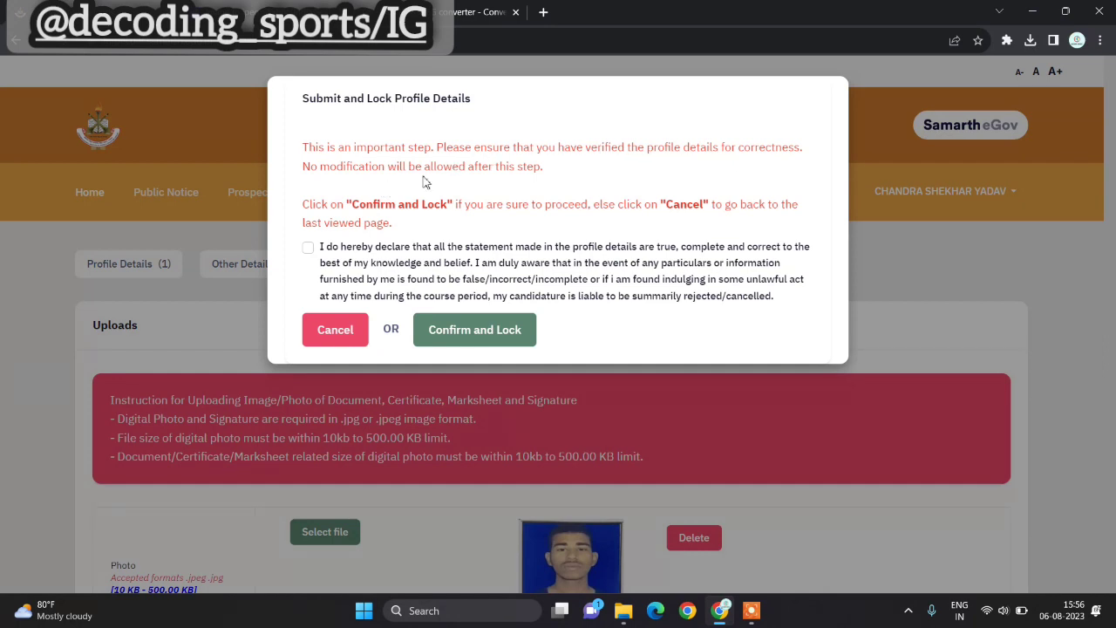
left_click(309, 249)
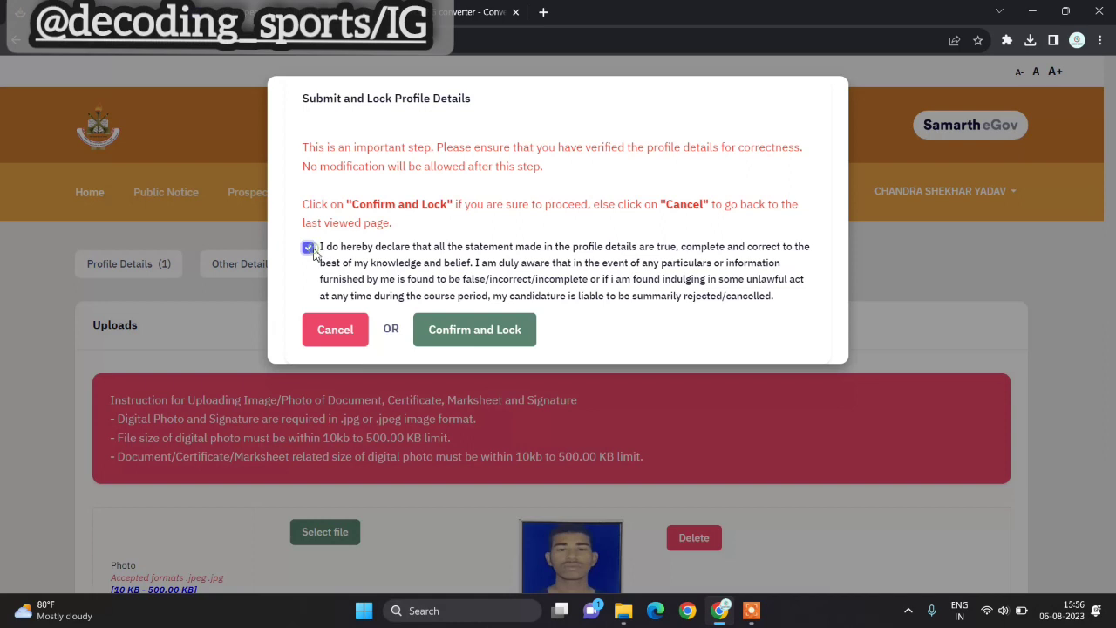
left_click(447, 339)
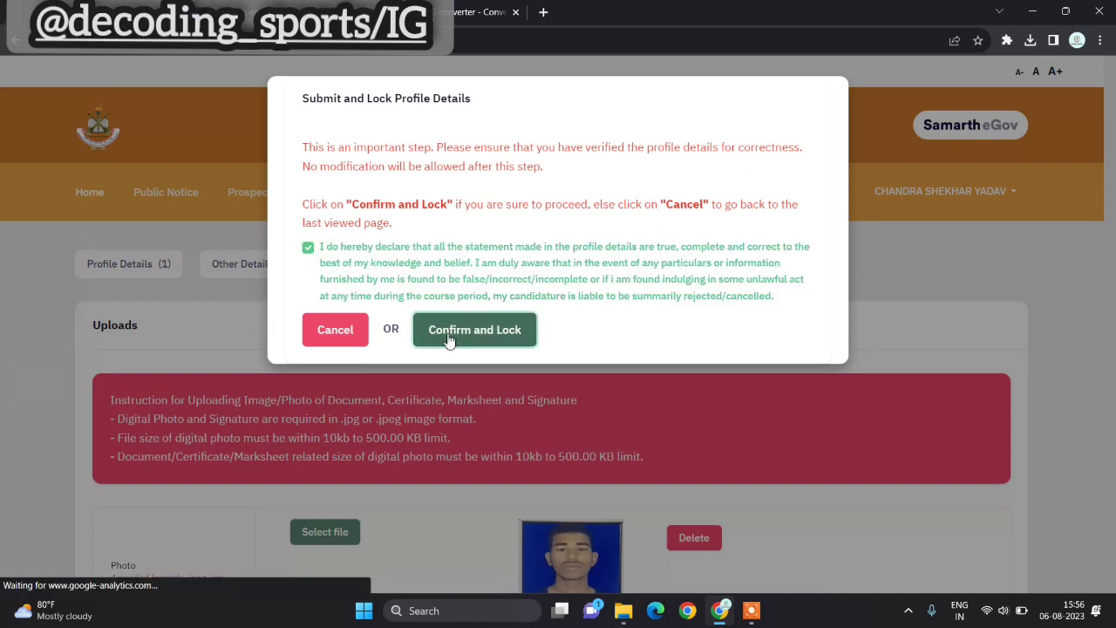
- Choose the programme level MASTER (Post-Graduation Programmes) and the programme Master of Physical Education (Gwalior)
scroll(401, 468, "down", 1)
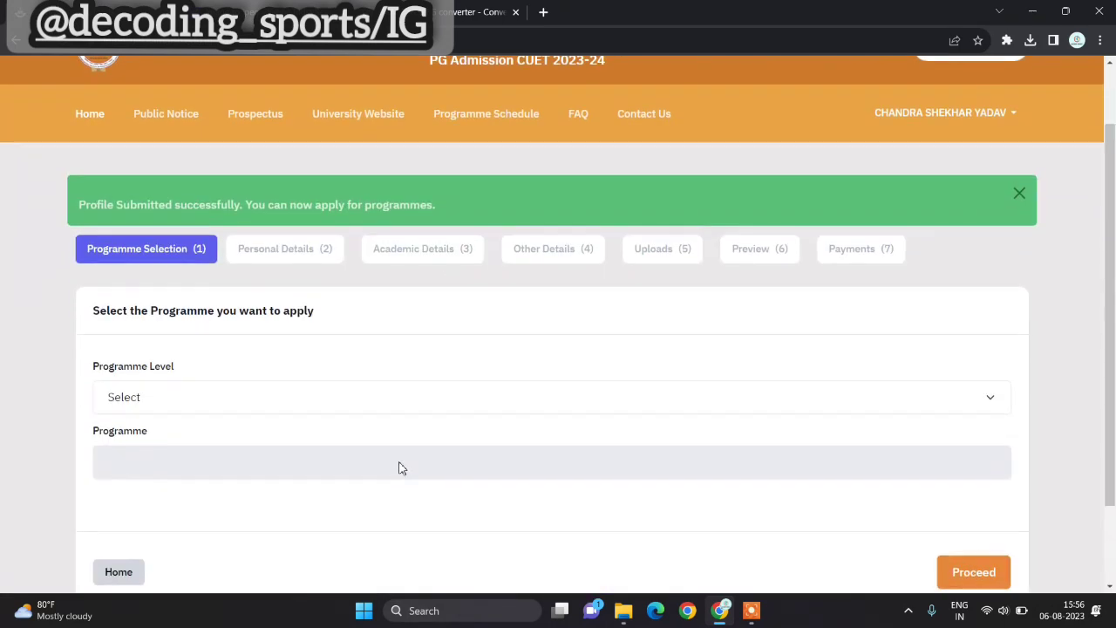
scroll(401, 468, "up", 1)
scroll(401, 468, "down", 2)
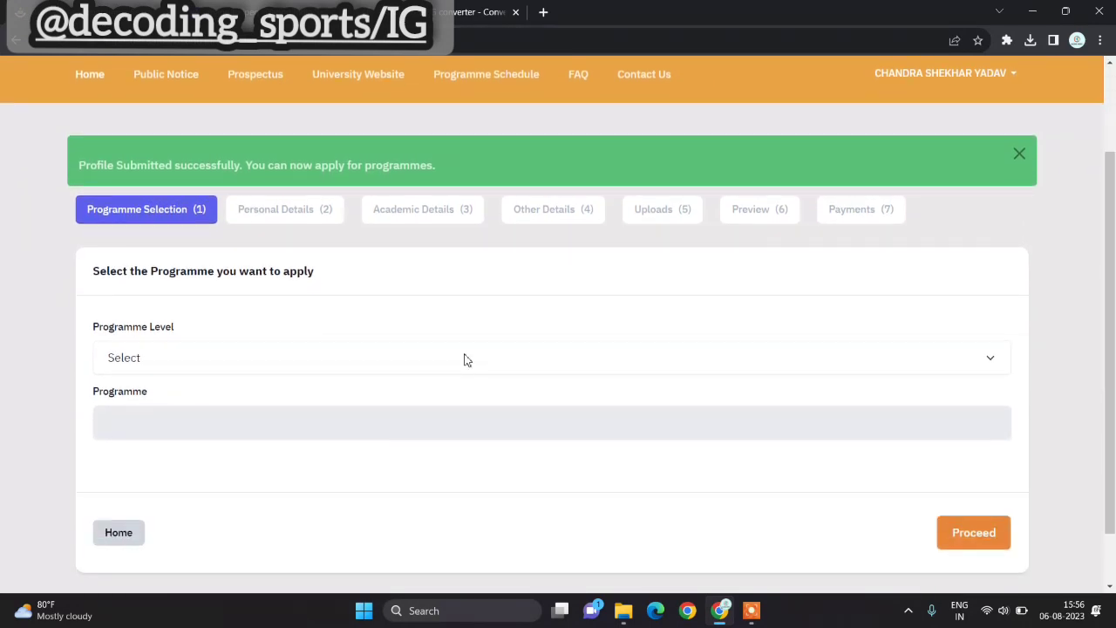
scroll(463, 357, "up", 1)
scroll(463, 356, "down", 1)
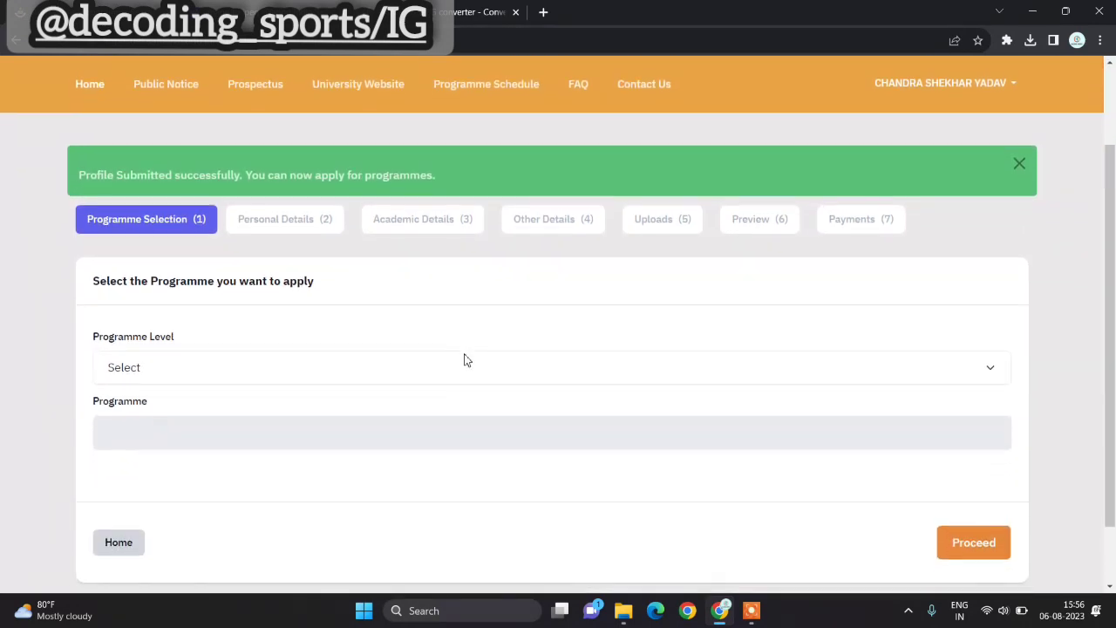
left_click(758, 376)
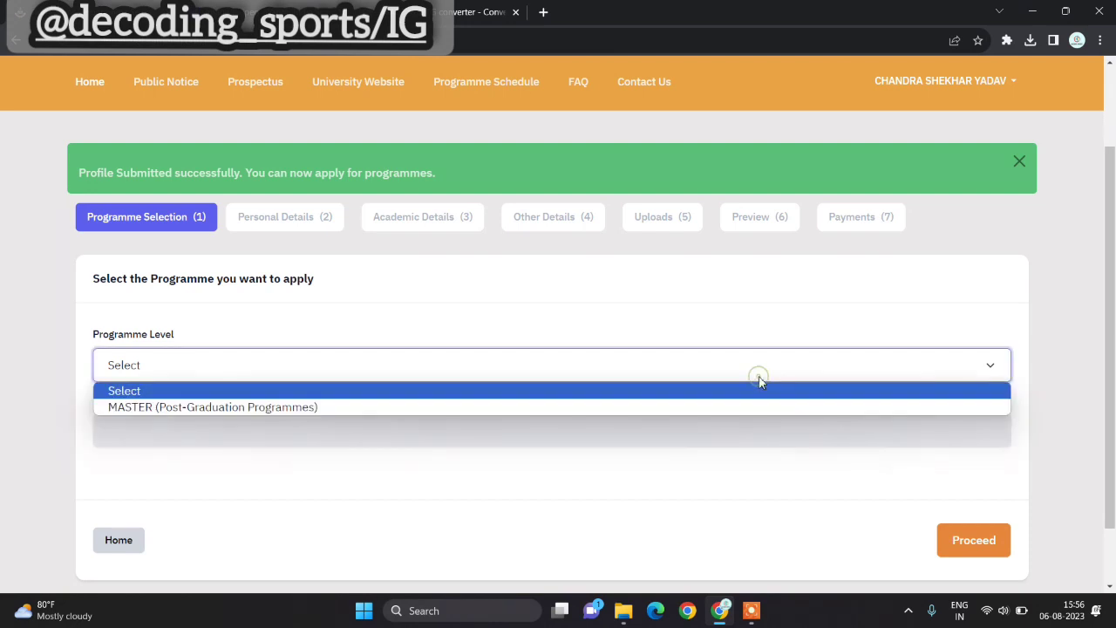
left_click(703, 407)
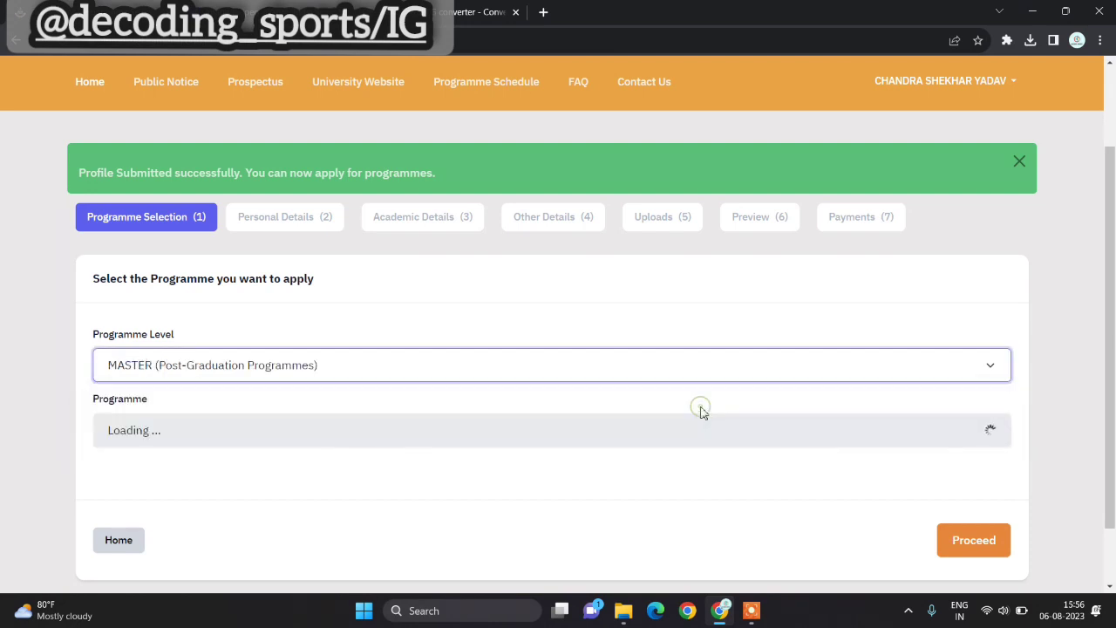
left_click(878, 434)
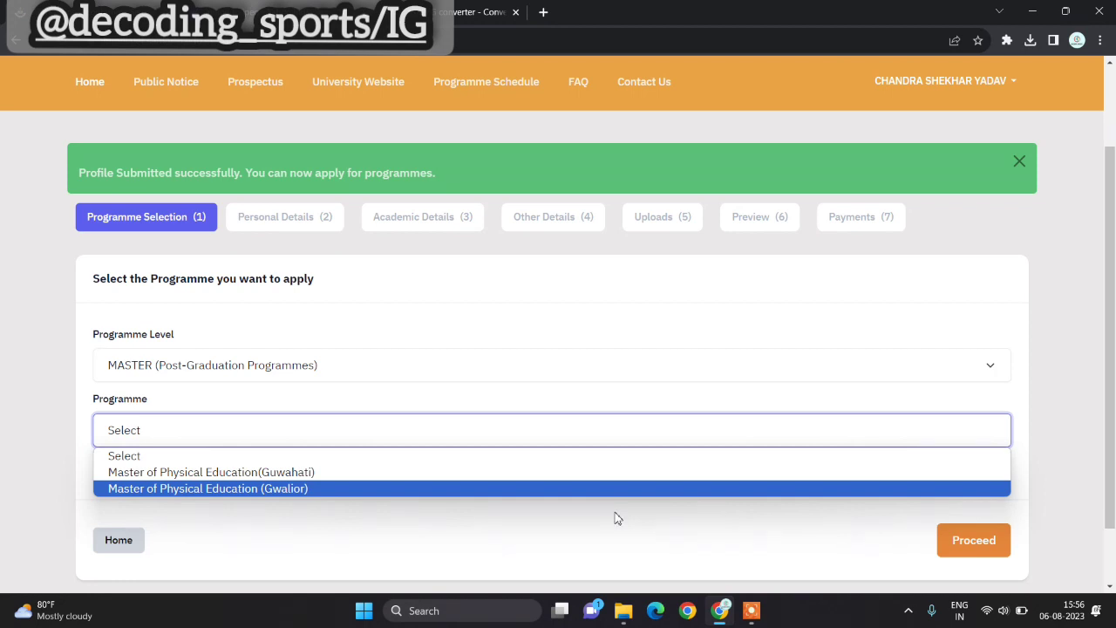
left_click(607, 488)
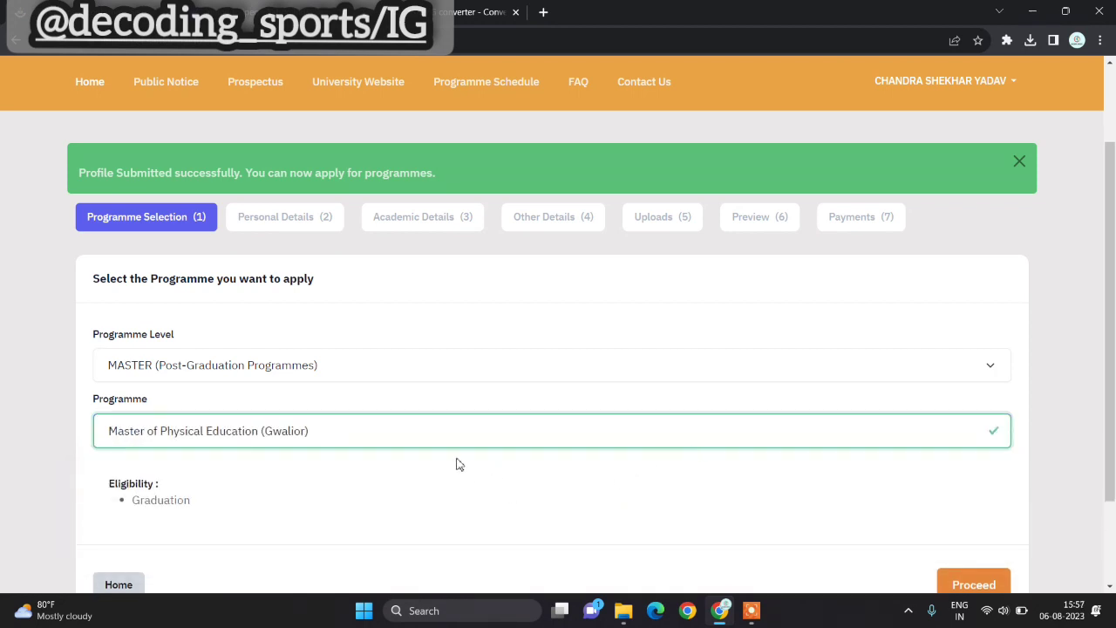
- Start the application for the selected programme and continue from Programme Selection to Personal Details
scroll(898, 529, "down", 1)
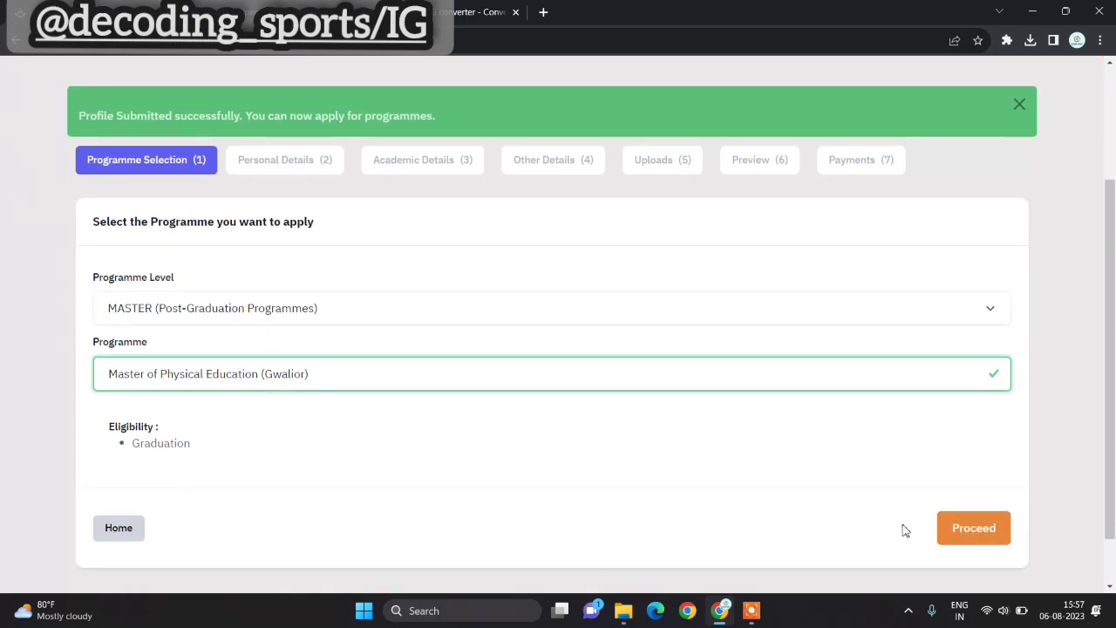
left_click(973, 529)
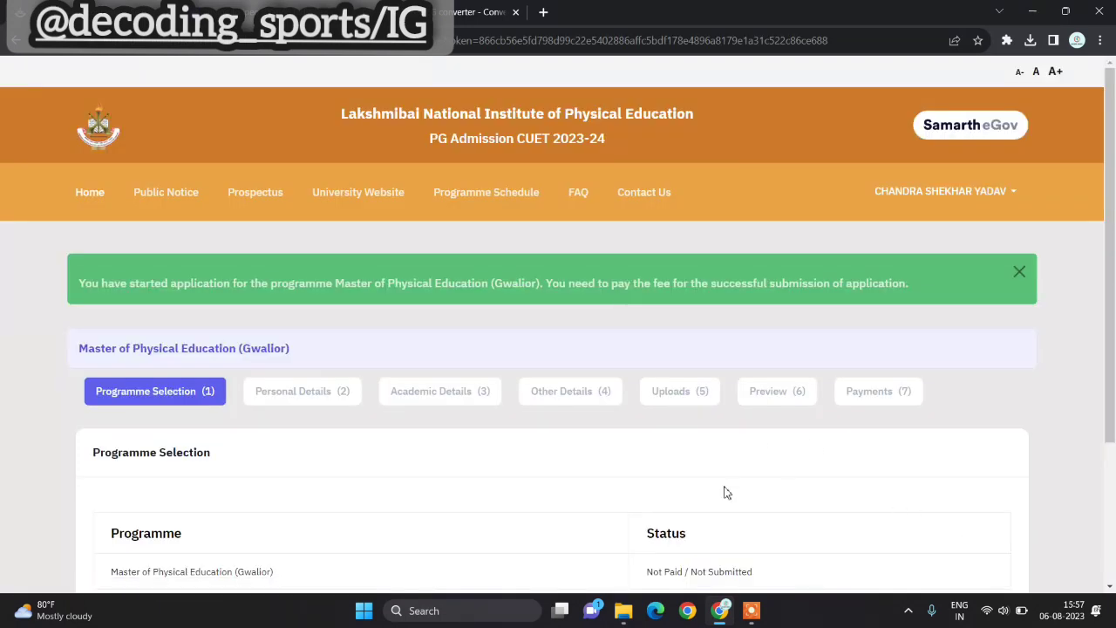
scroll(647, 487, "down", 2)
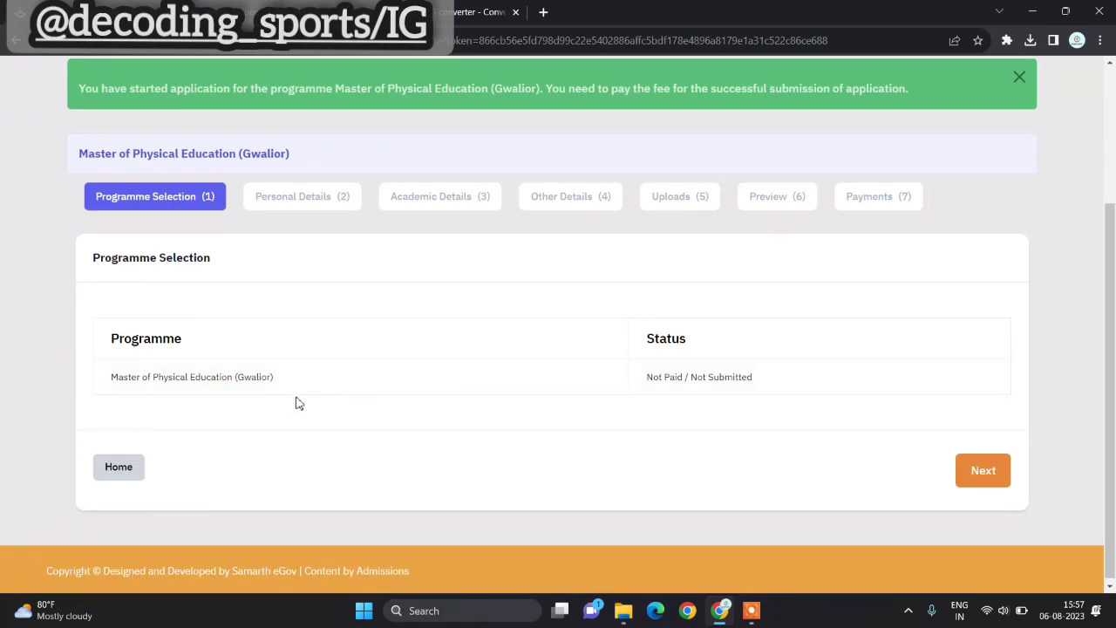
left_click(997, 481)
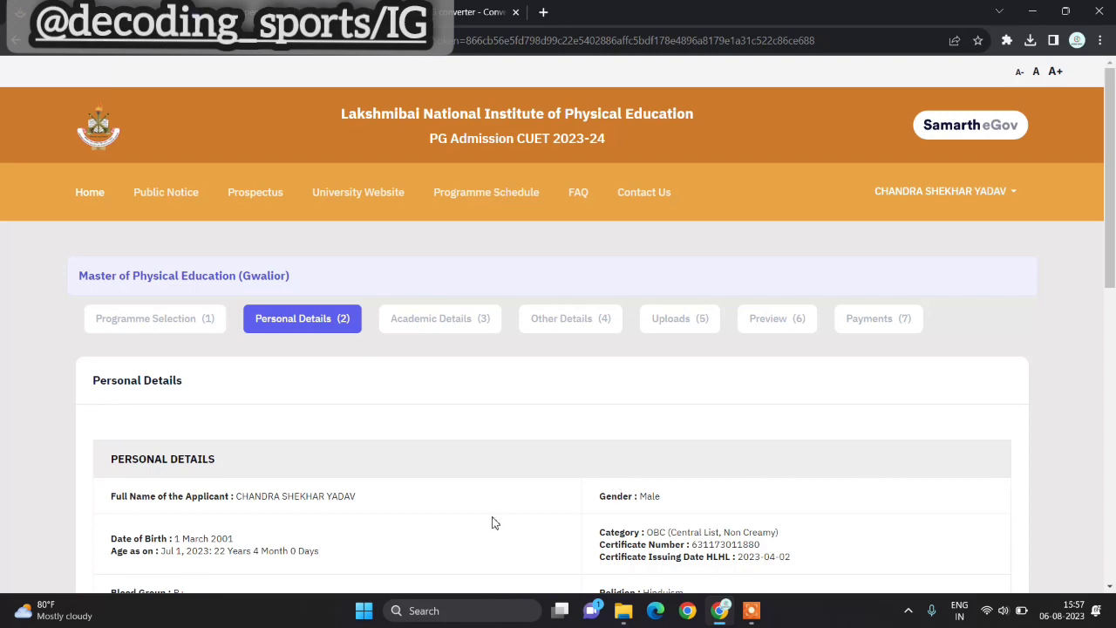
- Review the personal, registration, family and quota information in Personal Details and continue to Academic Details
scroll(492, 522, "down", 2)
scroll(492, 521, "down", 2)
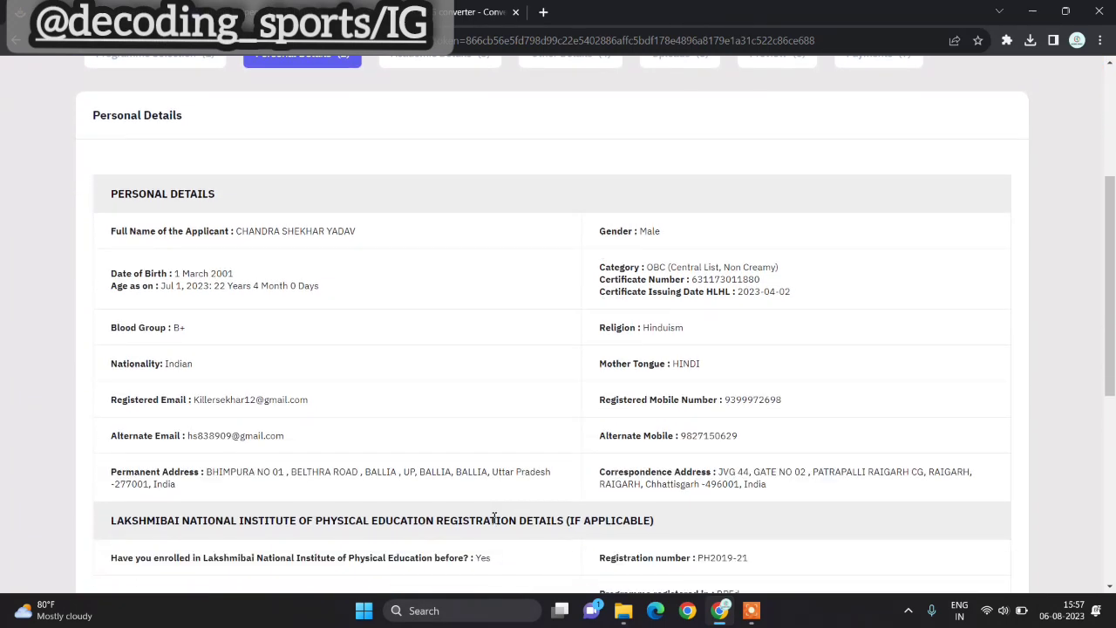
scroll(493, 517, "down", 2)
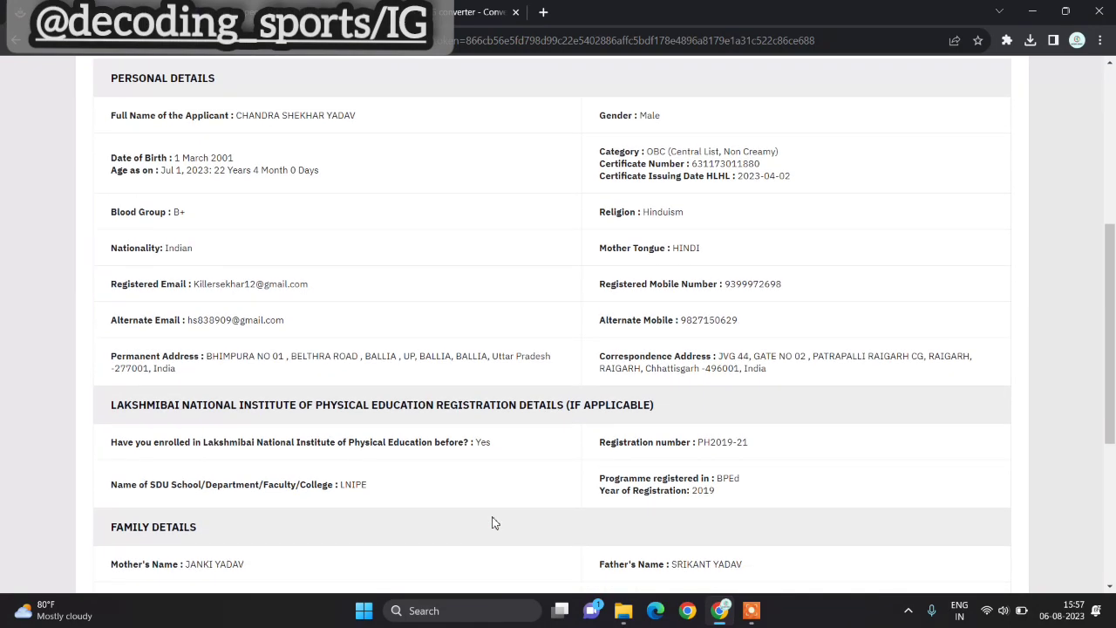
scroll(492, 521, "down", 2)
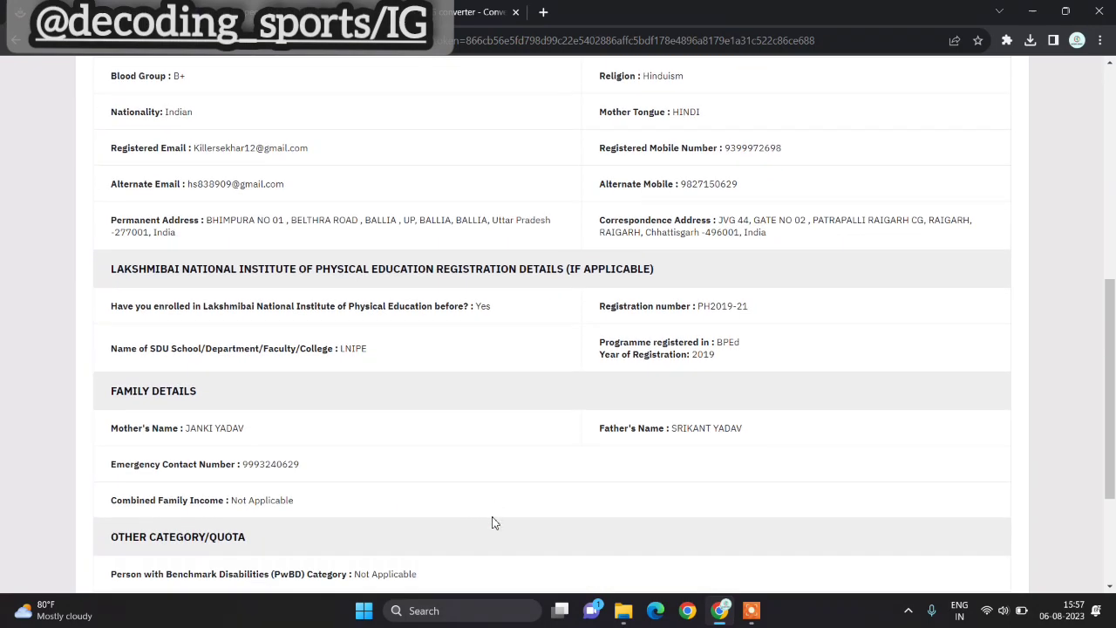
scroll(493, 522, "down", 3)
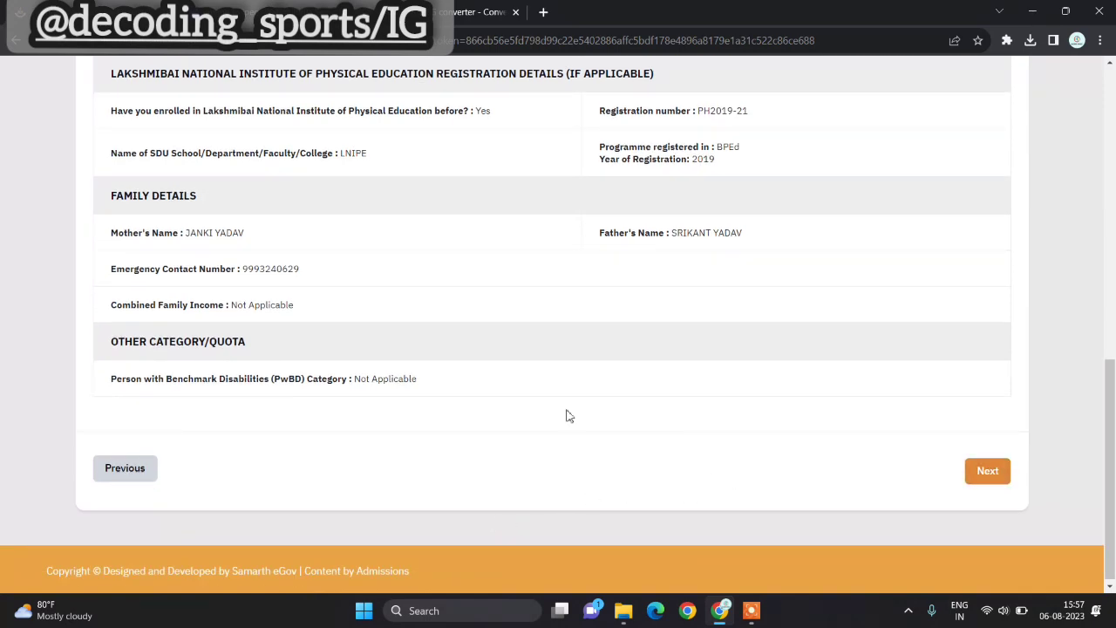
scroll(480, 399, "up", 6)
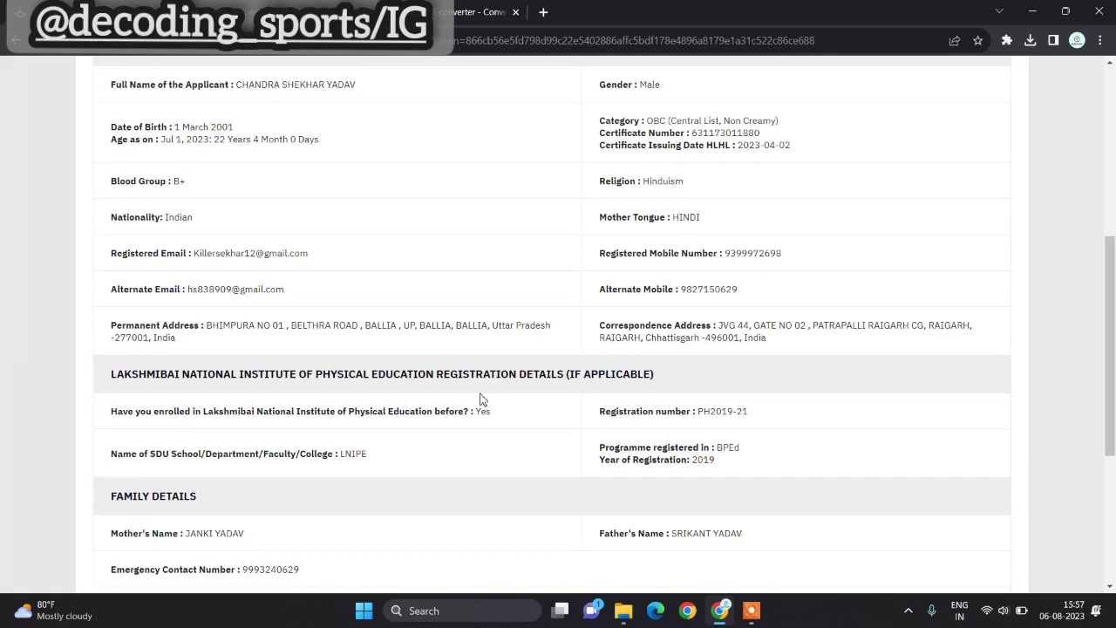
scroll(480, 400, "down", 5)
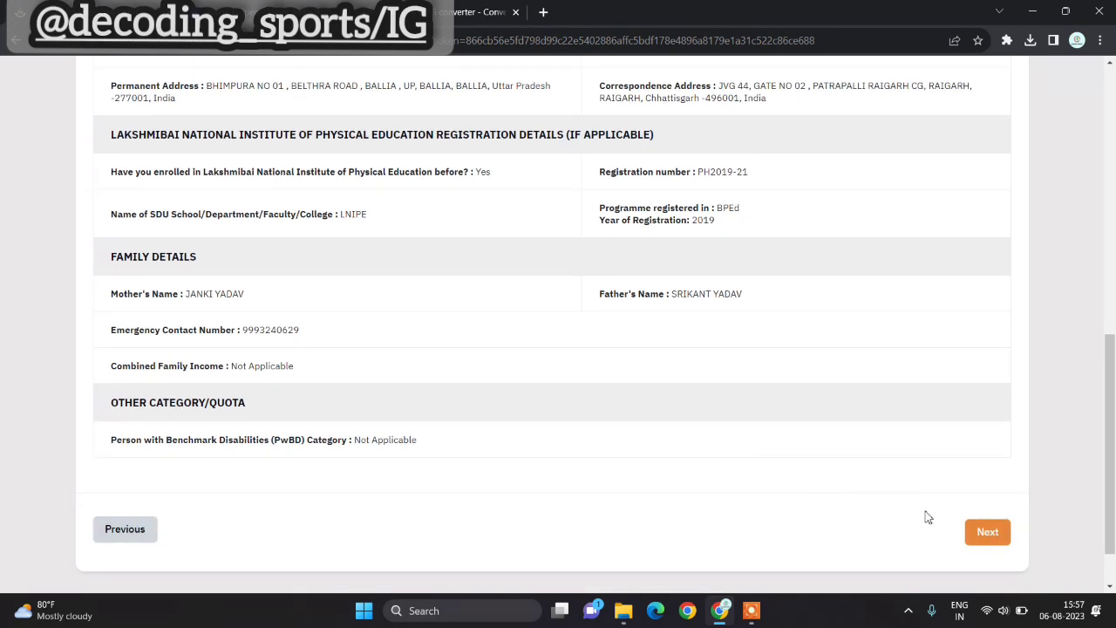
left_click(990, 545)
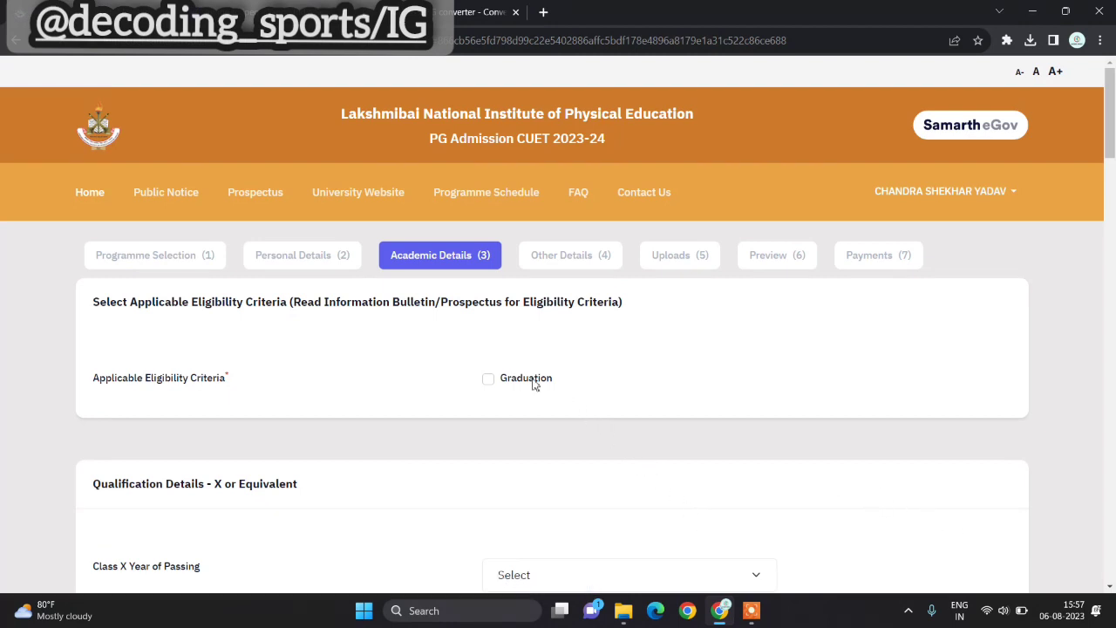
- Mark Graduation as the applicable eligibility criterion and look through the Class X qualification fields
left_click(487, 378)
scroll(460, 500, "down", 3)
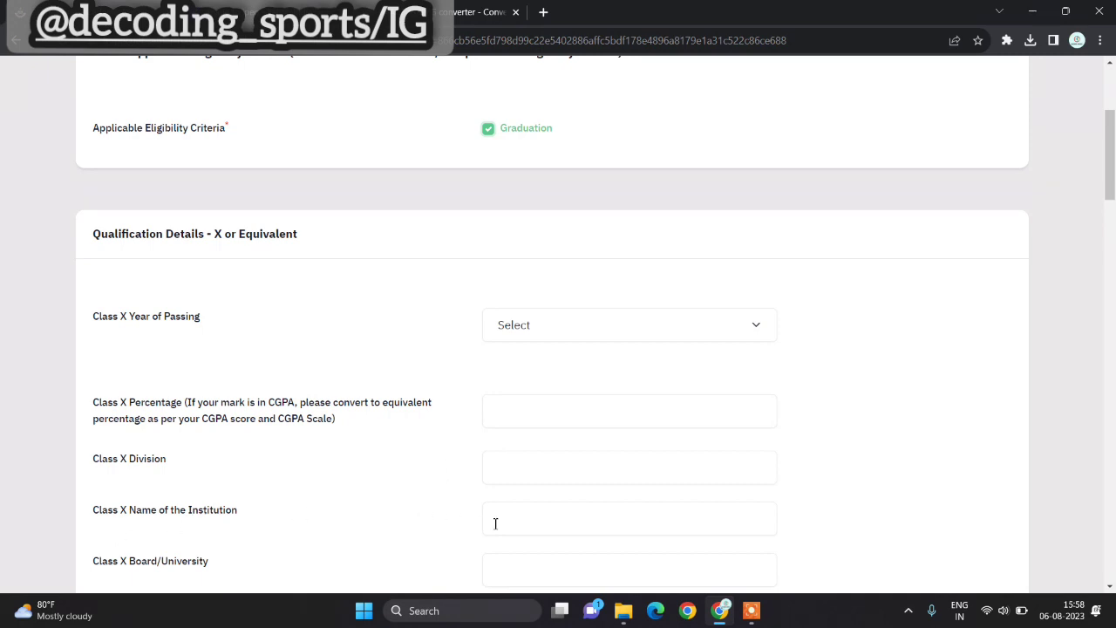
scroll(523, 545, "down", 1)
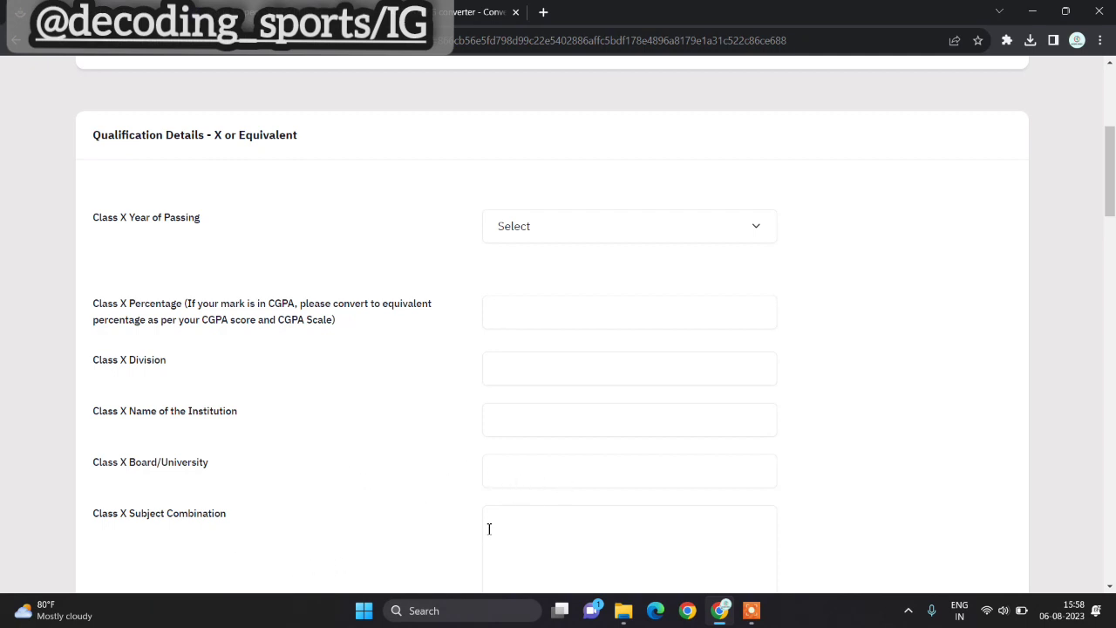
scroll(529, 539, "down", 4)
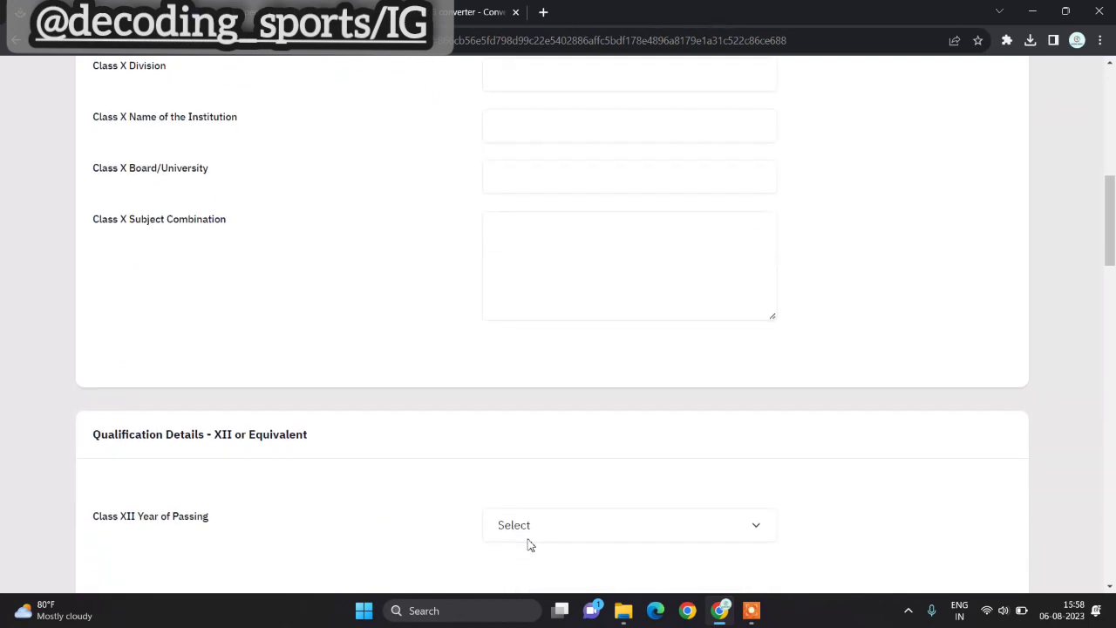
- Set the graduation qualification status to Passed and the year of passed final examination to 2023
scroll(529, 539, "down", 3)
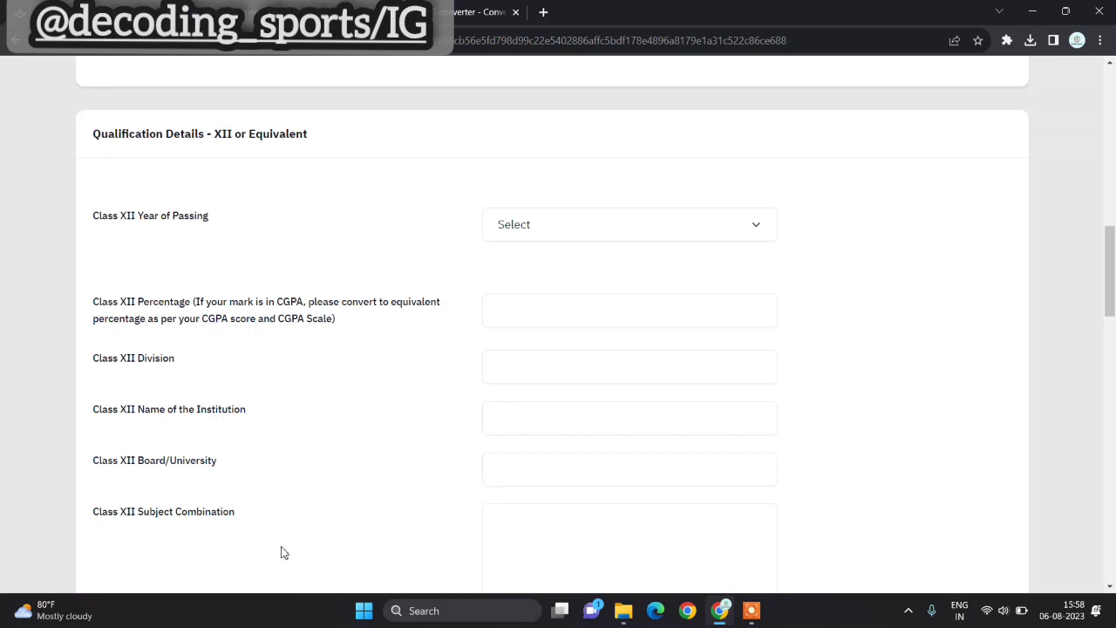
scroll(454, 532, "down", 3)
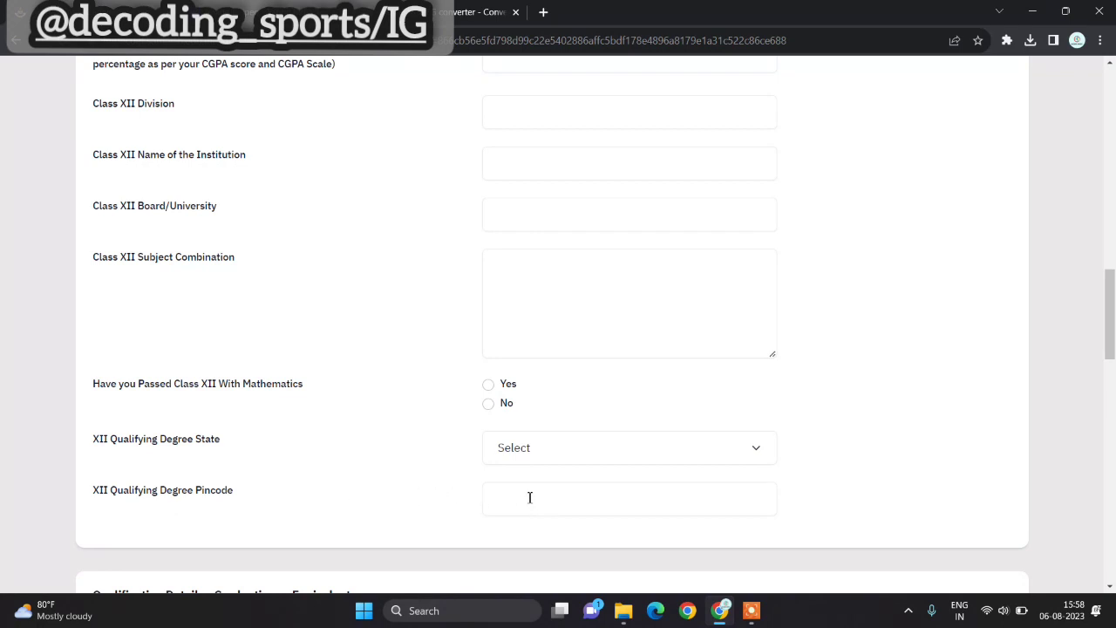
scroll(531, 507, "down", 3)
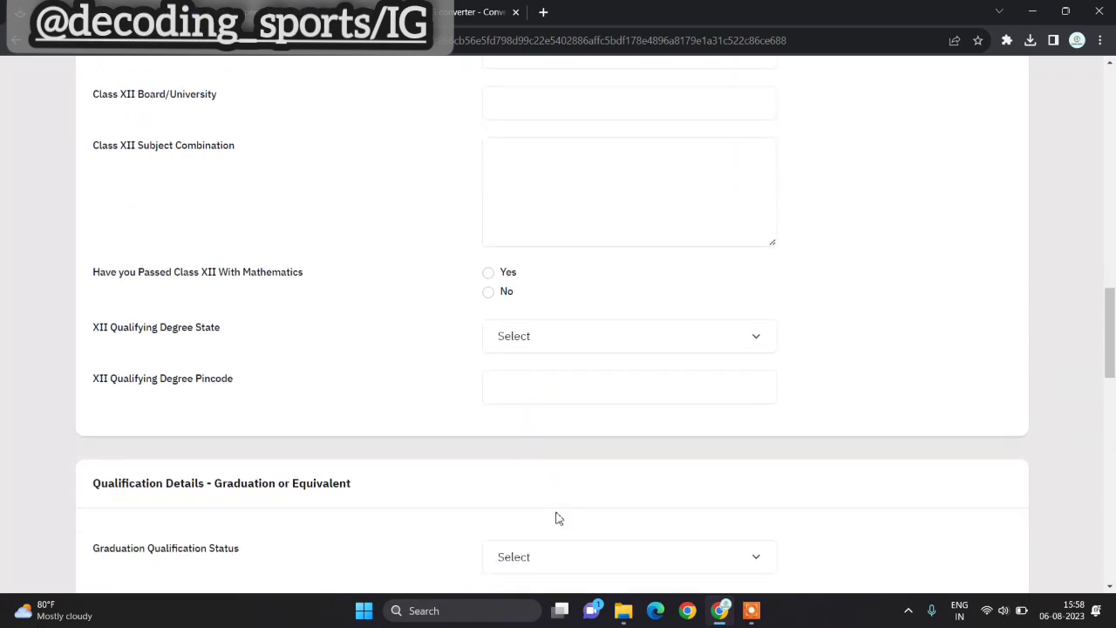
scroll(558, 513, "down", 1)
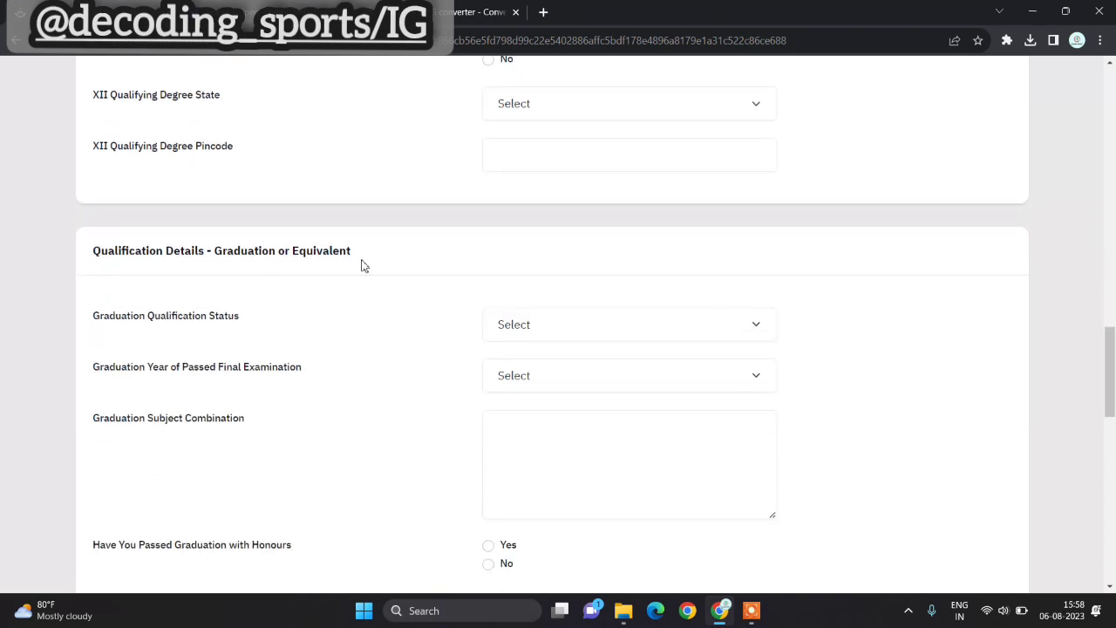
left_click(589, 336)
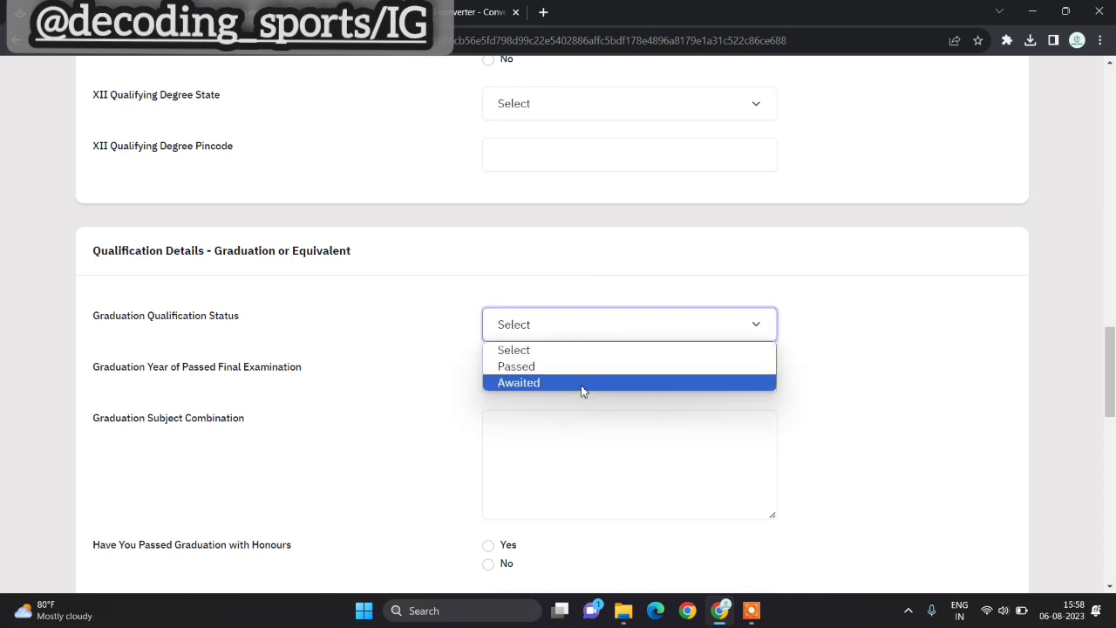
key("Up")
left_click(587, 372)
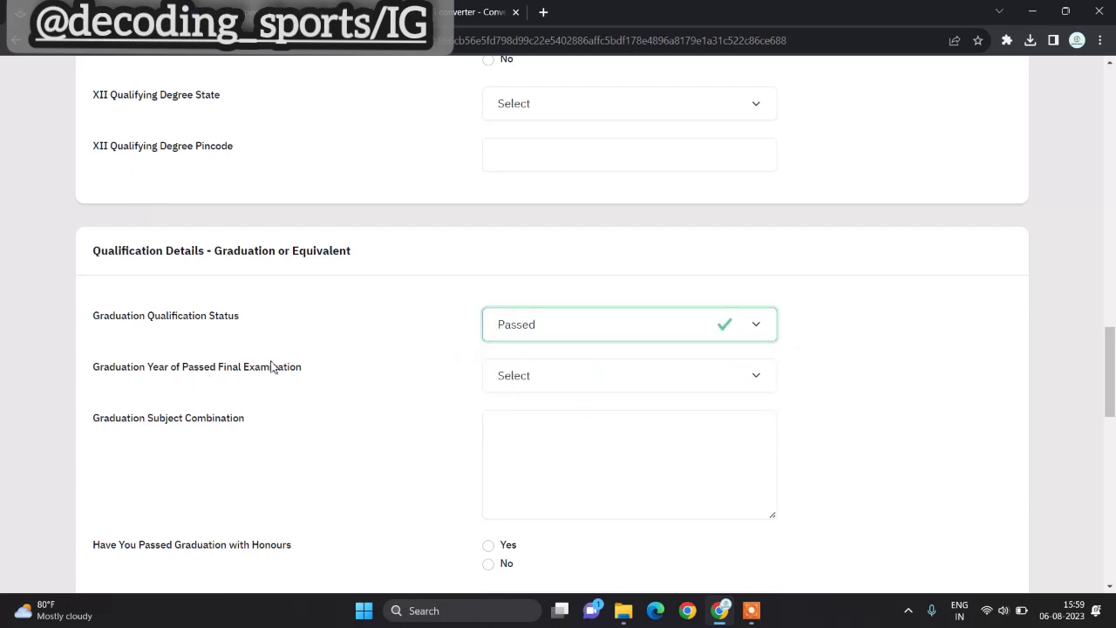
left_click(650, 374)
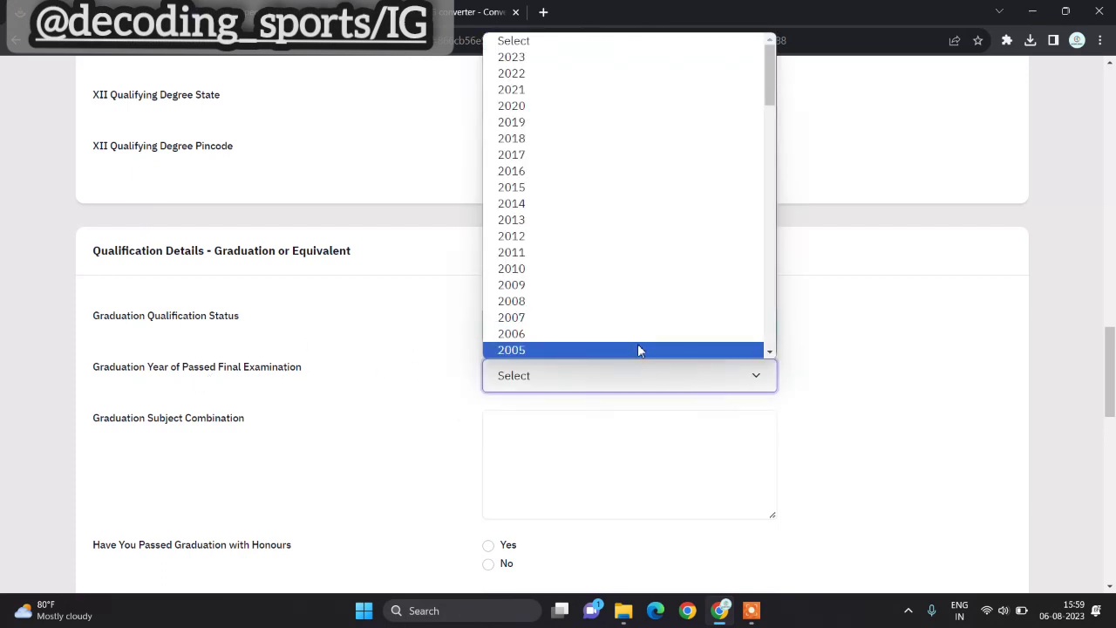
left_click(598, 59)
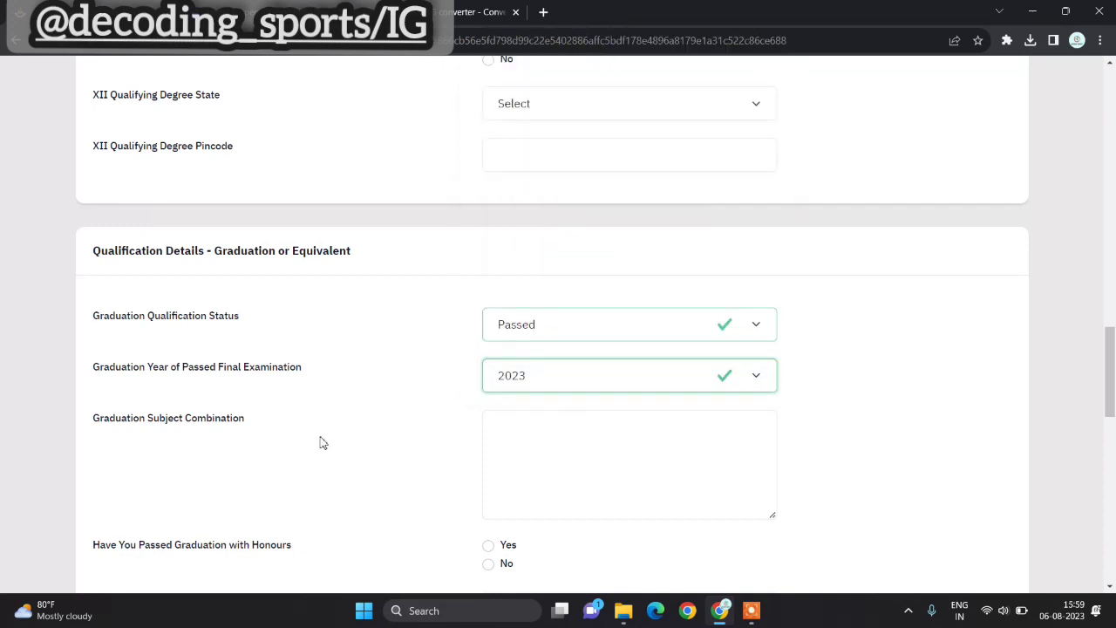
- Enter BPEd as the graduation subject combination and mark graduation as passed with honours in Bachelor of Physical Education
left_click(538, 434)
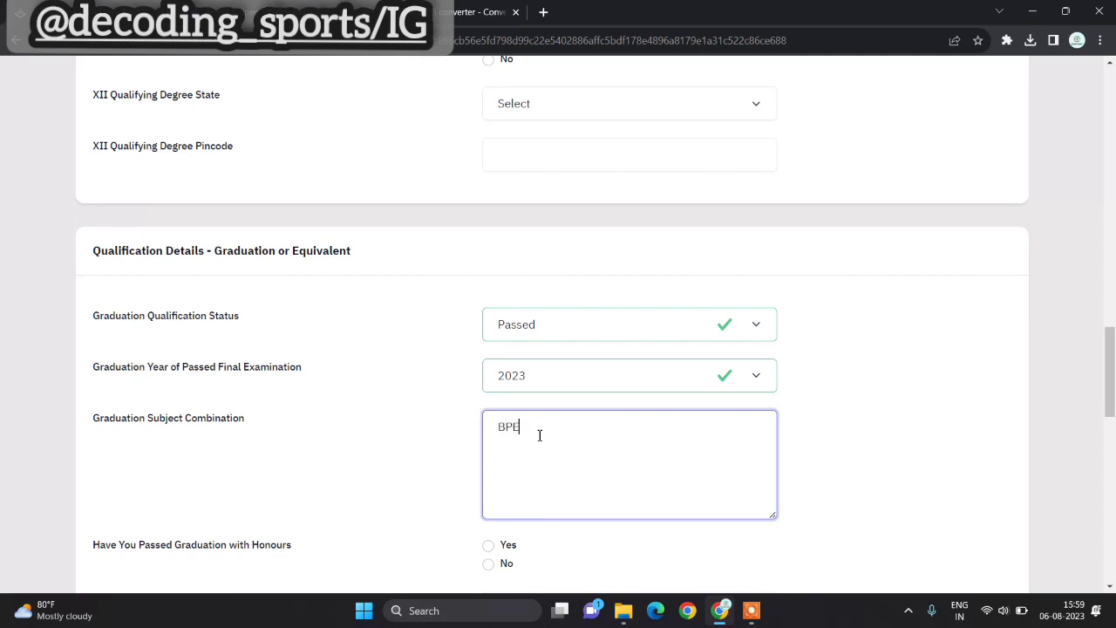
scroll(538, 435, "down", 3)
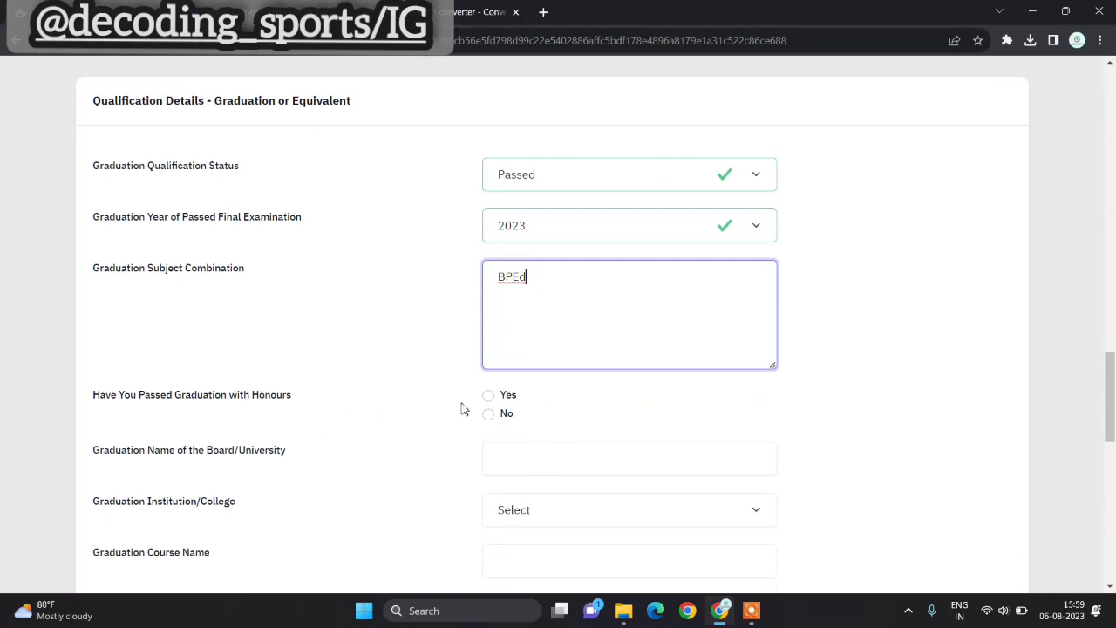
left_click(488, 396)
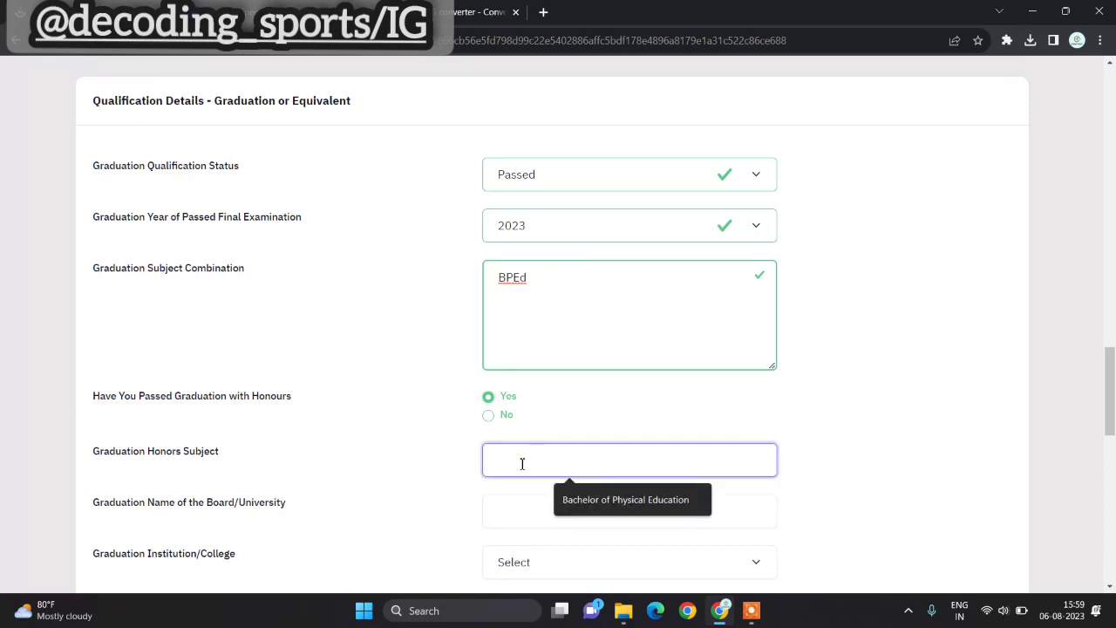
left_click(605, 507)
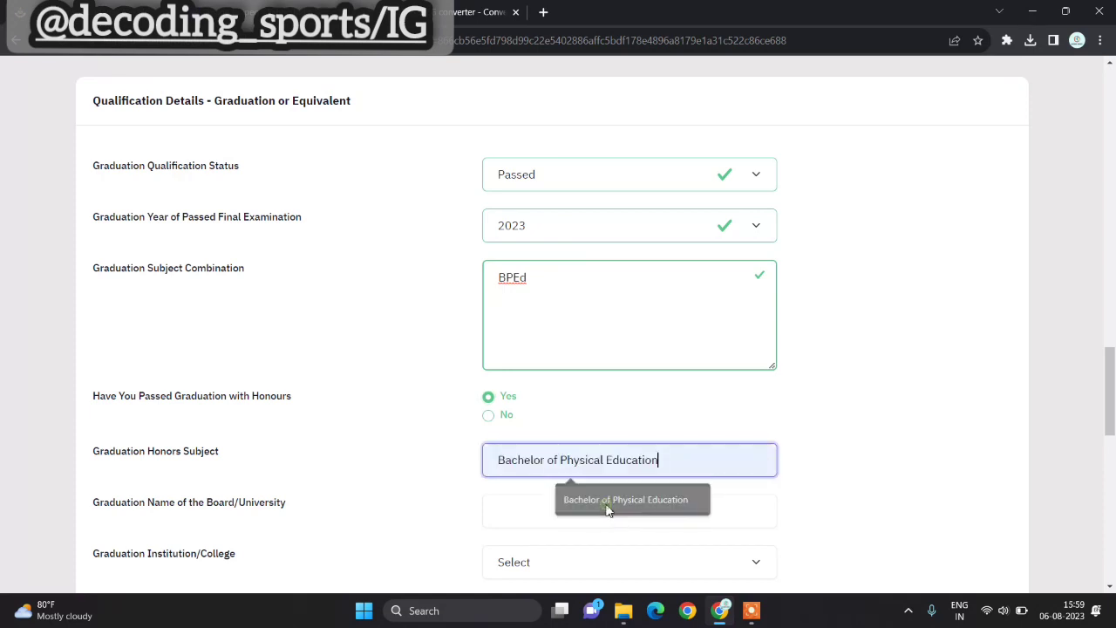
- Enter LNIPE as the graduation board/university and choose Lakshmibai National Institute of Physical Education as the institution/college
left_click(517, 510)
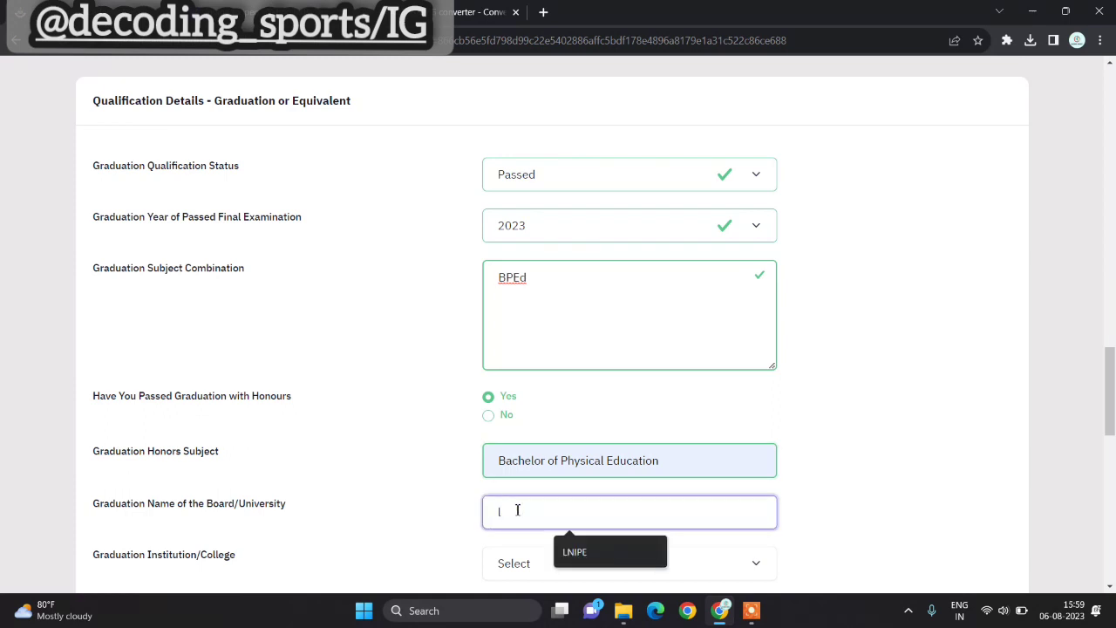
type("LNIPE")
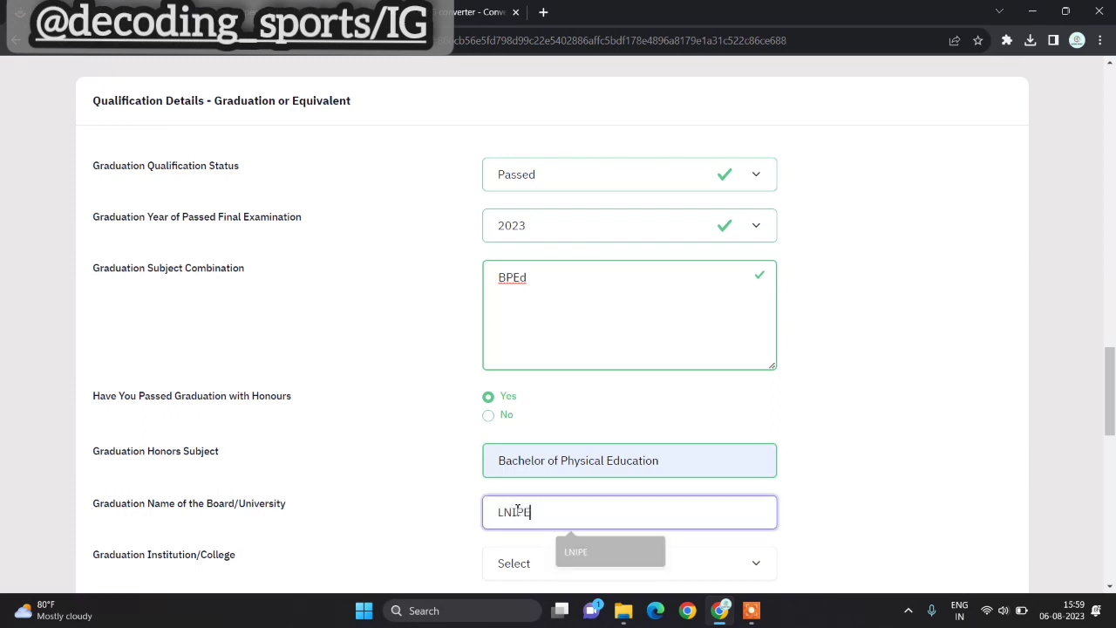
scroll(516, 513, "down", 2)
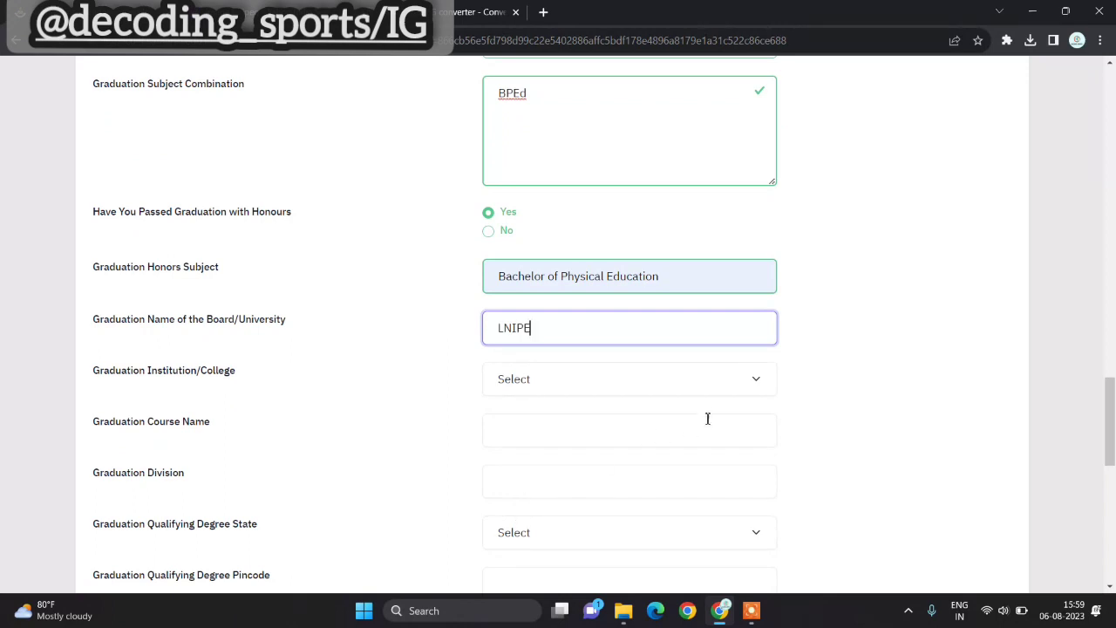
left_click(713, 387)
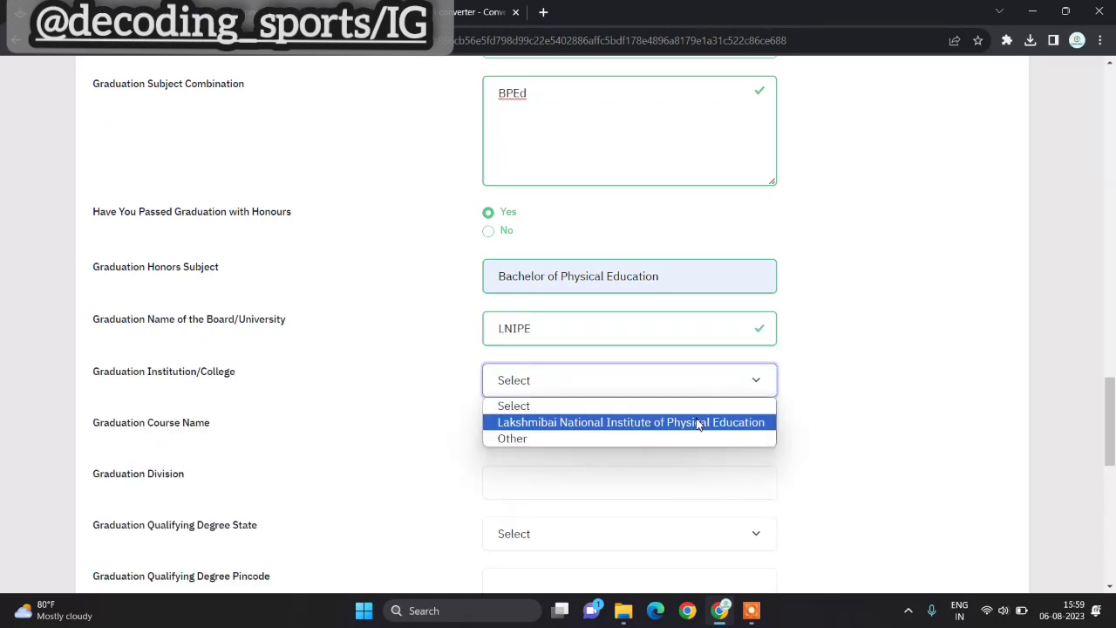
left_click(697, 422)
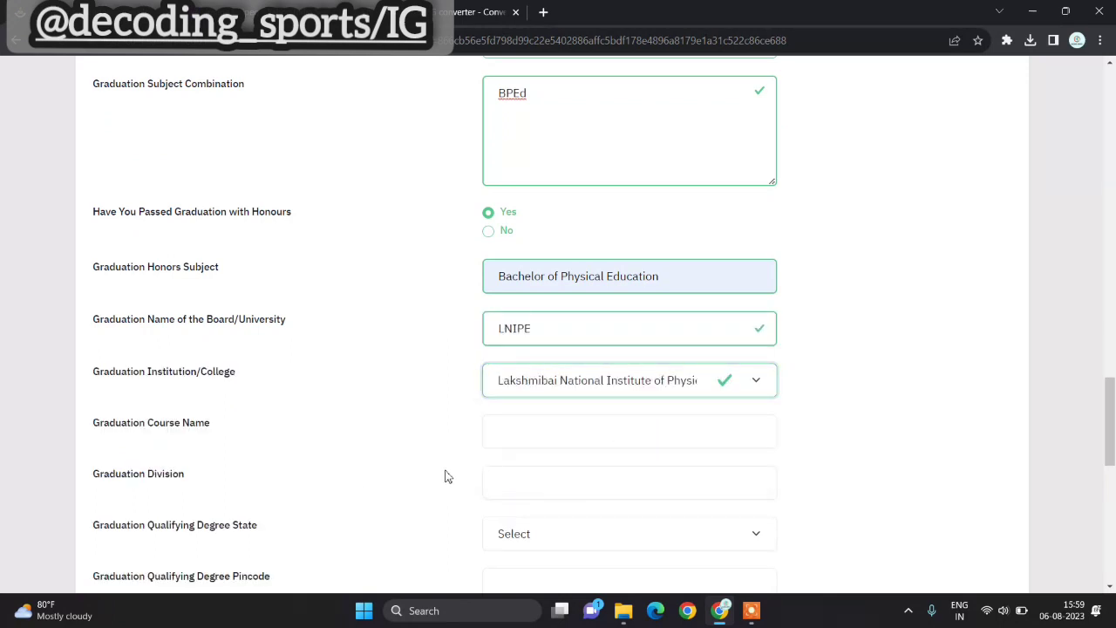
- Enter BPEd as the graduation course name and FIRST as the graduation division
left_click(532, 441)
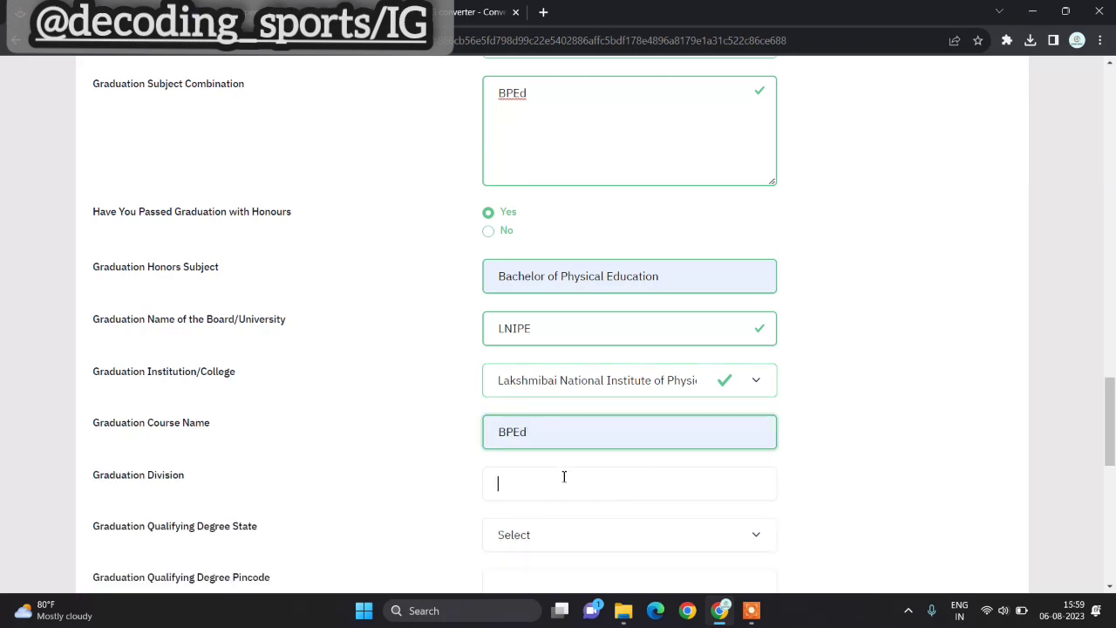
type("FIR")
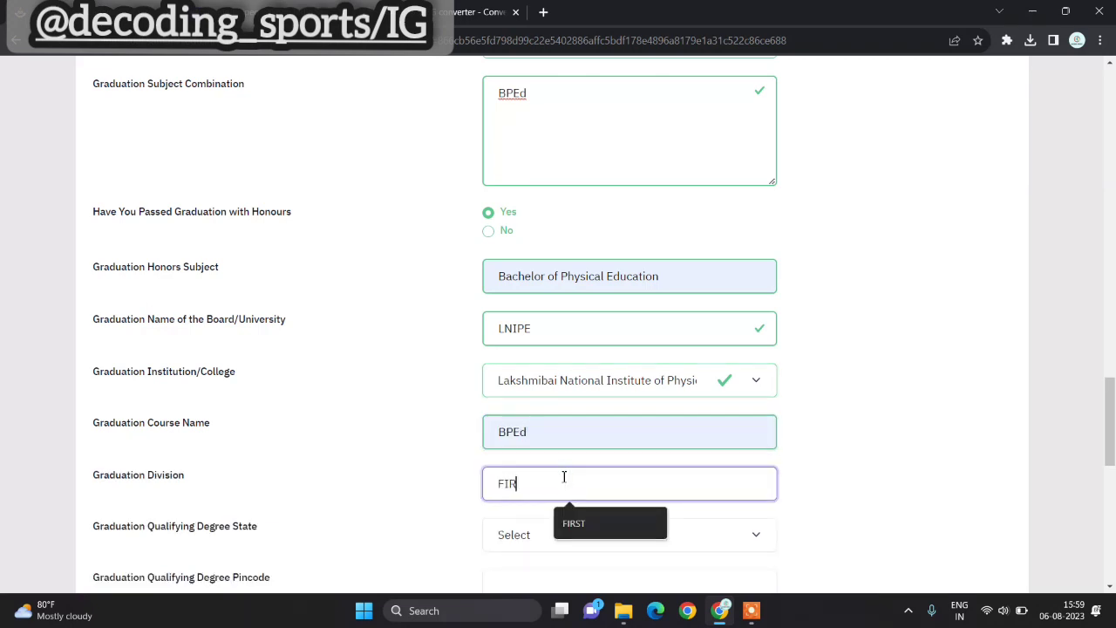
type("ST")
- Set the graduation qualifying degree state to Madhya Pradesh and fill in the qualifying degree pincode
scroll(564, 476, "down", 2)
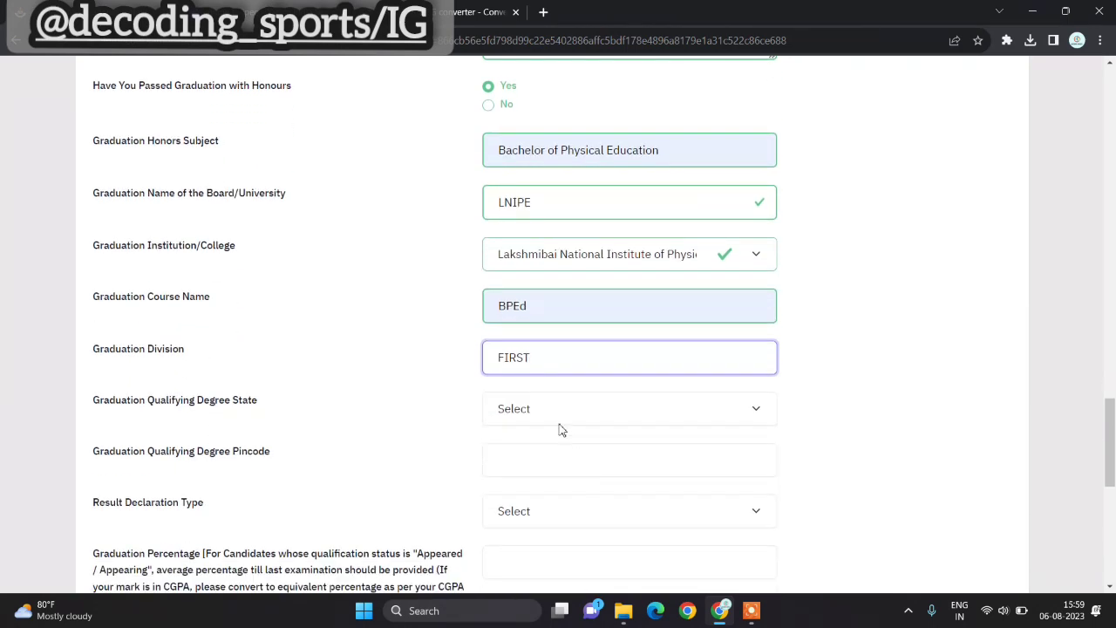
left_click(583, 411)
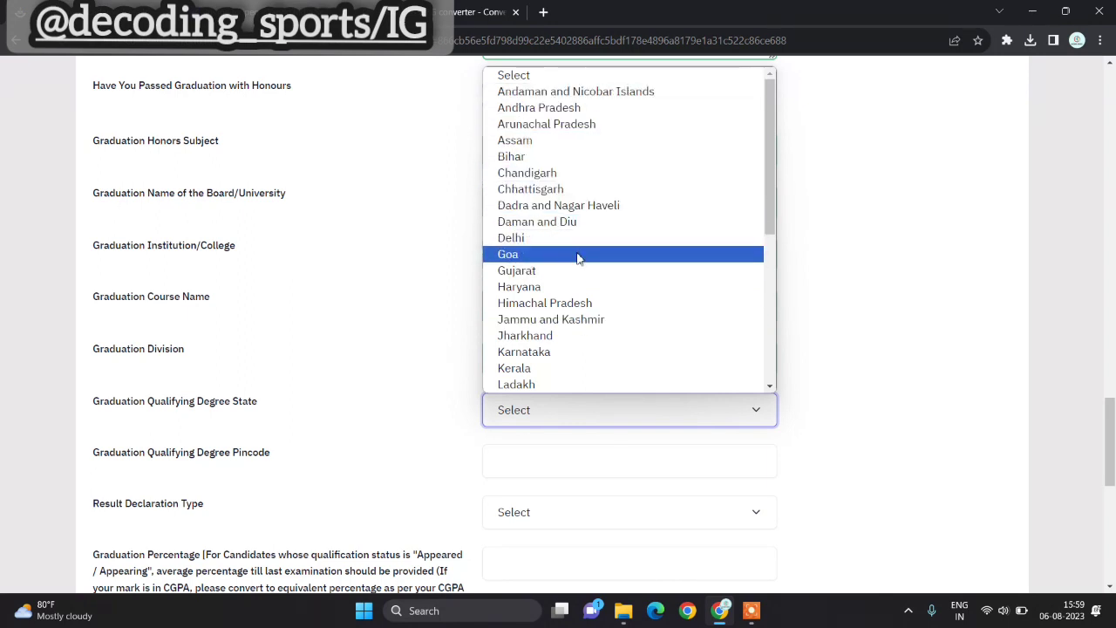
scroll(572, 311, "down", 1)
scroll(572, 311, "down", 2)
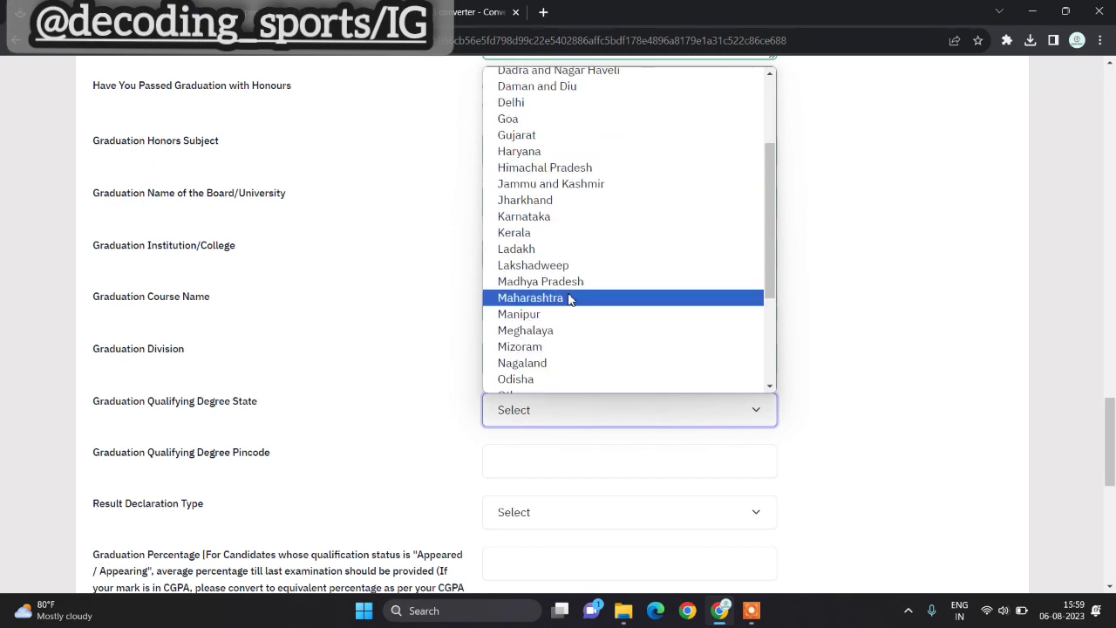
left_click(557, 280)
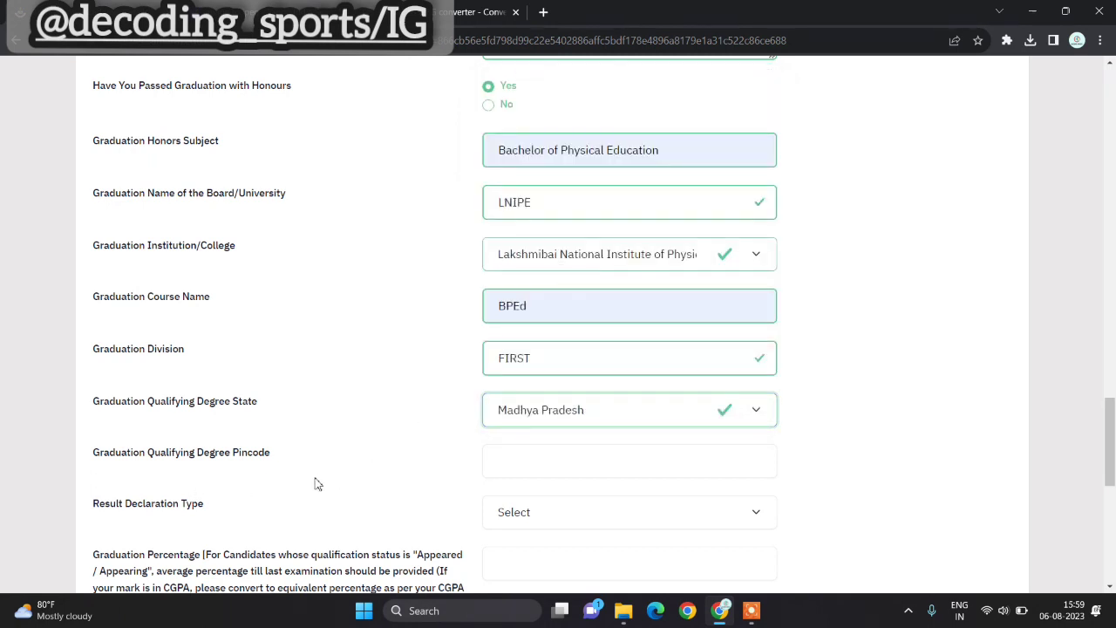
left_click(518, 462)
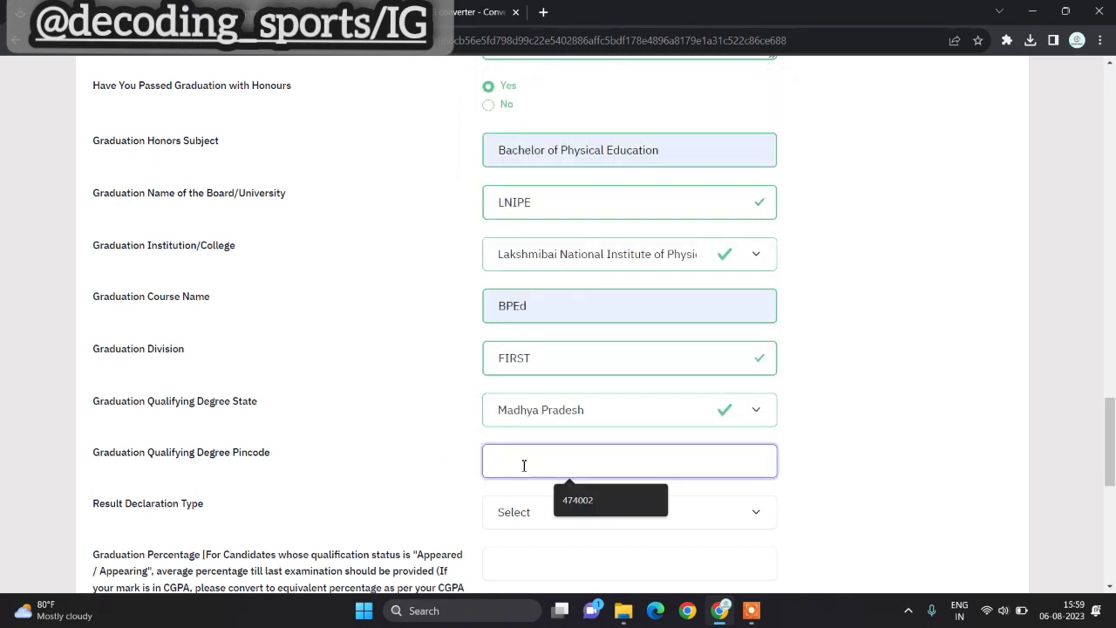
left_click(565, 499)
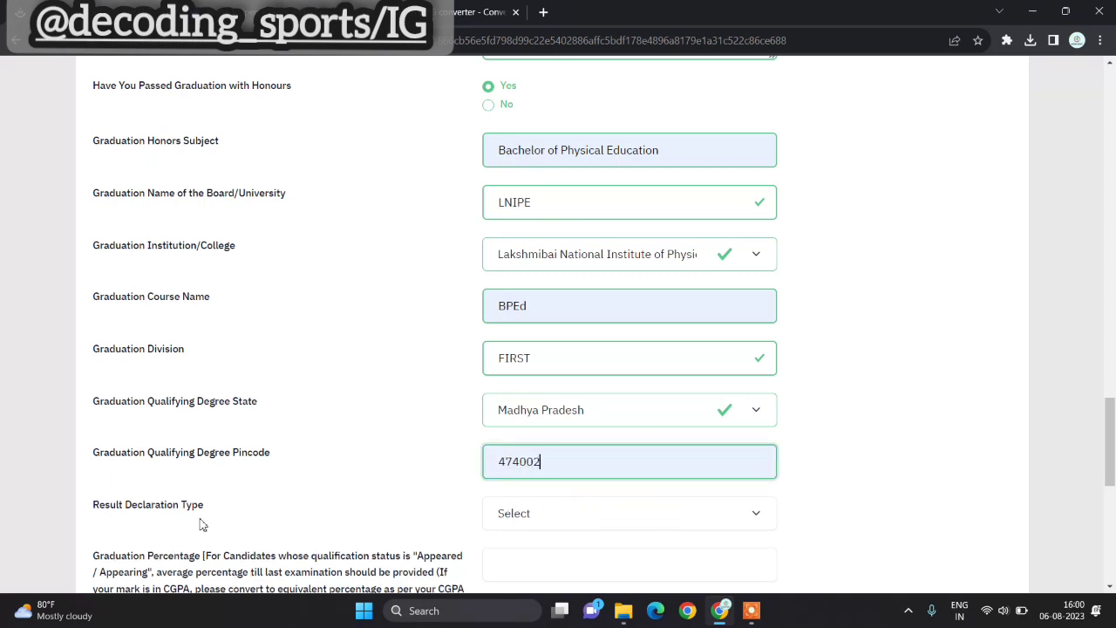
- Set the graduation result declaration type to MARKS ONLY and the term duration to 8
left_click(537, 520)
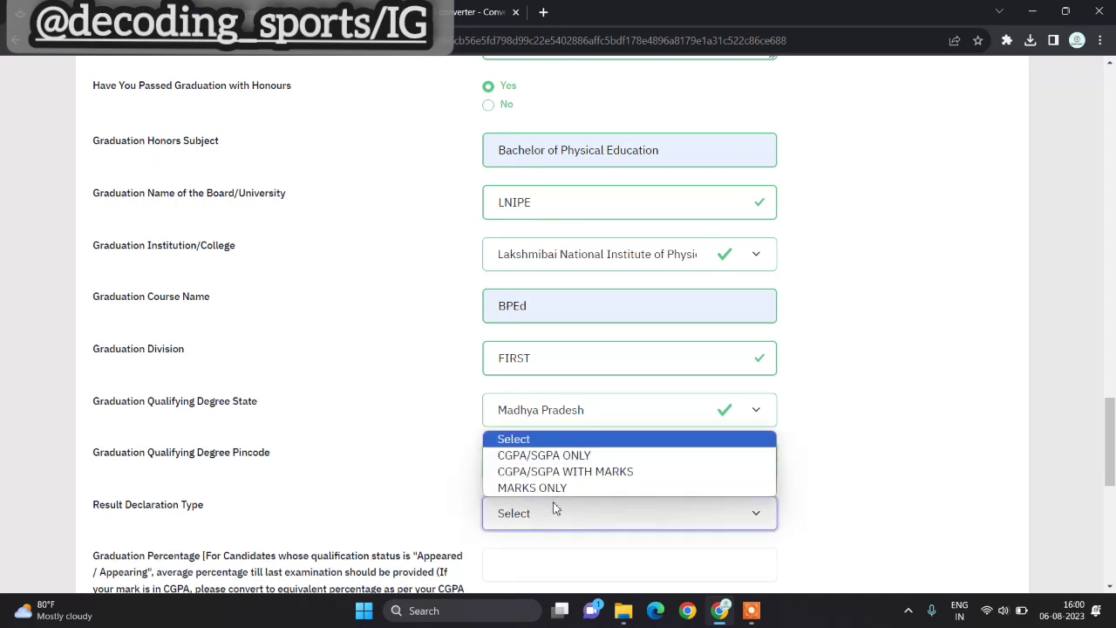
left_click(564, 488)
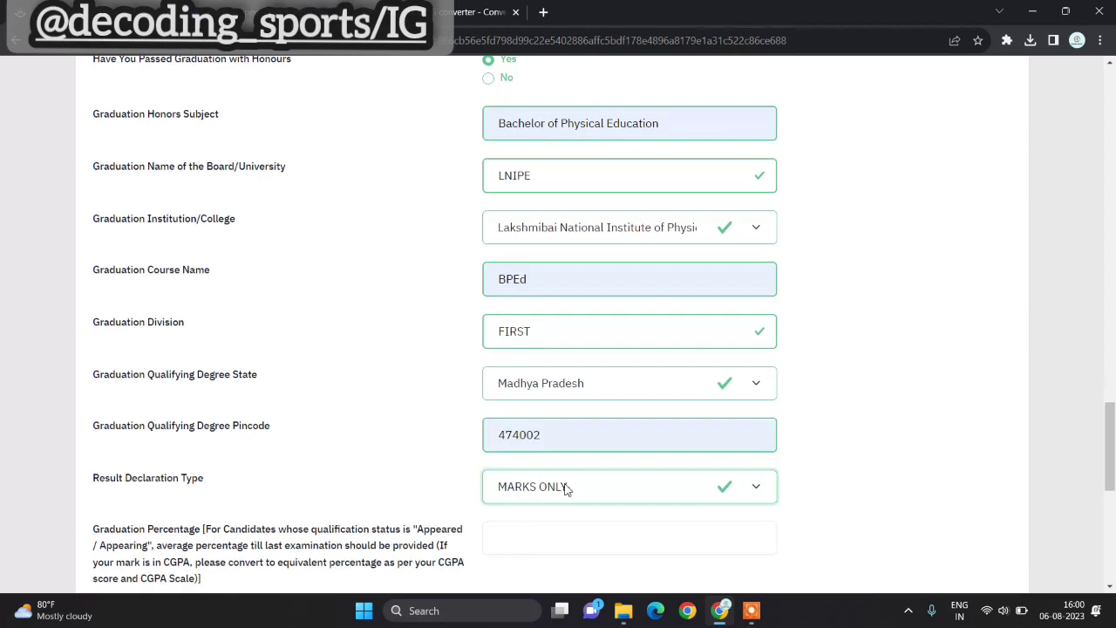
scroll(565, 489, "down", 2)
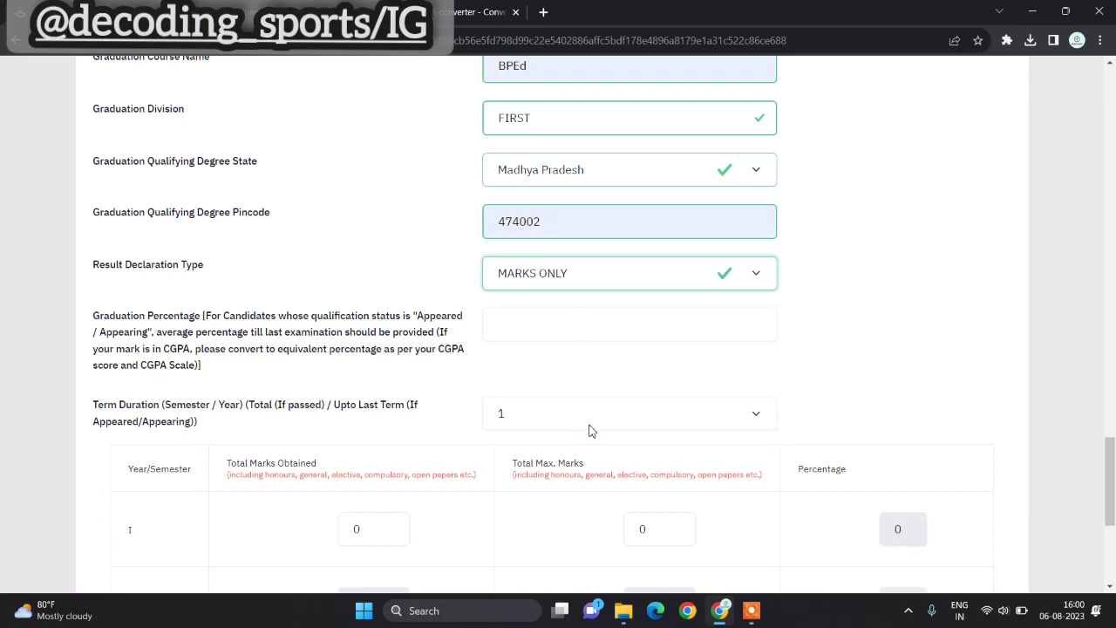
left_click(748, 422)
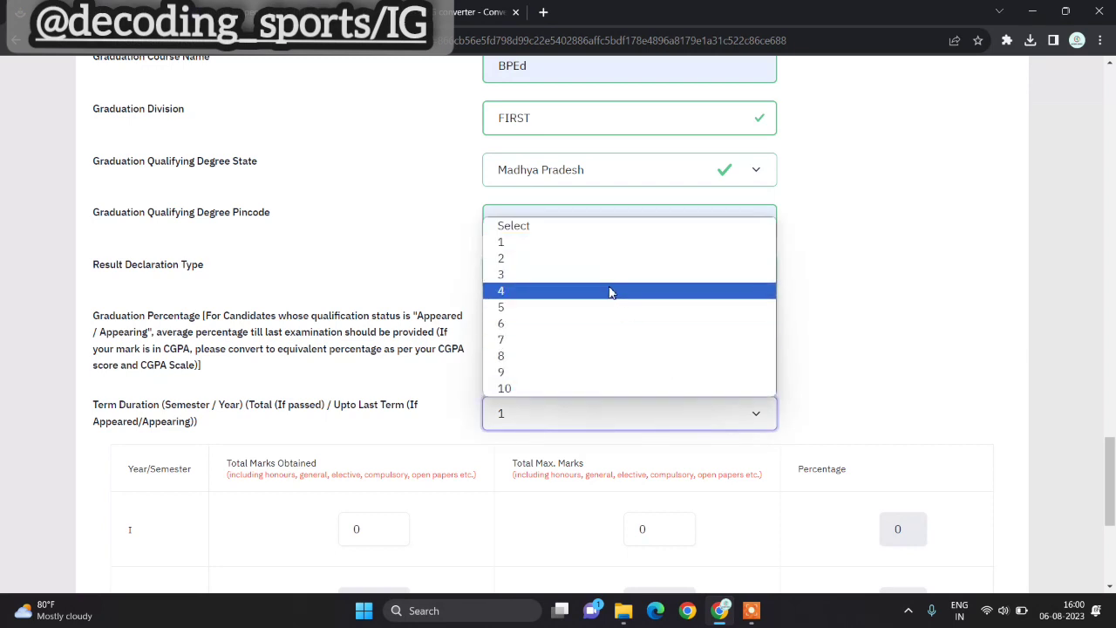
left_click(588, 357)
- Examine the semester-wise graduation marks table, covering marks obtained, maximum marks and percentage for terms I to VIII and the total
scroll(562, 436, "down", 2)
scroll(562, 493, "down", 2)
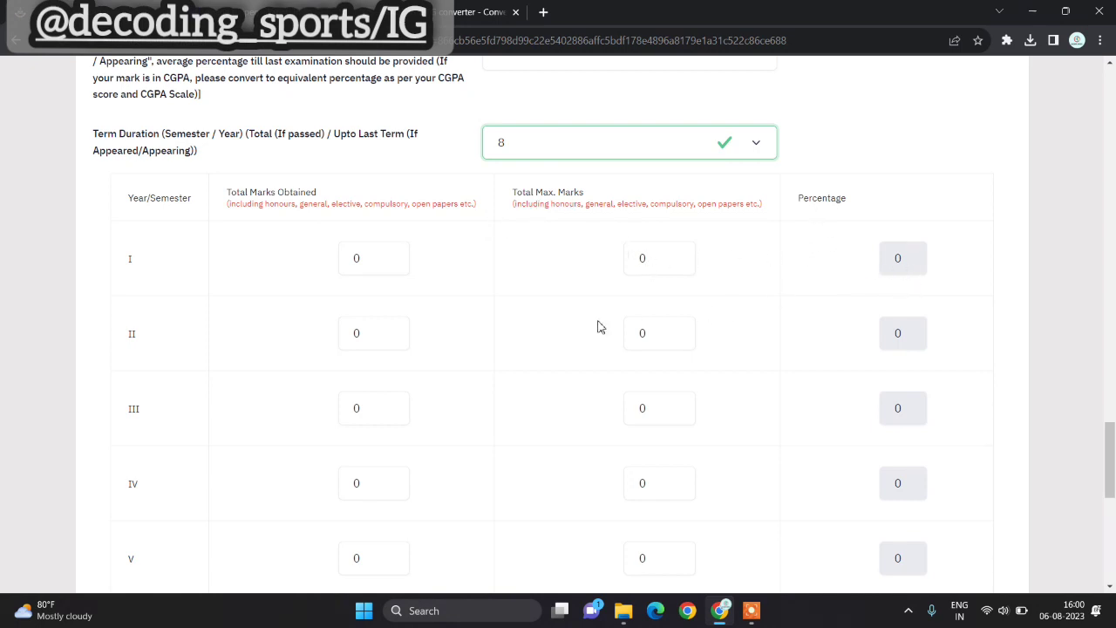
scroll(397, 412, "down", 5)
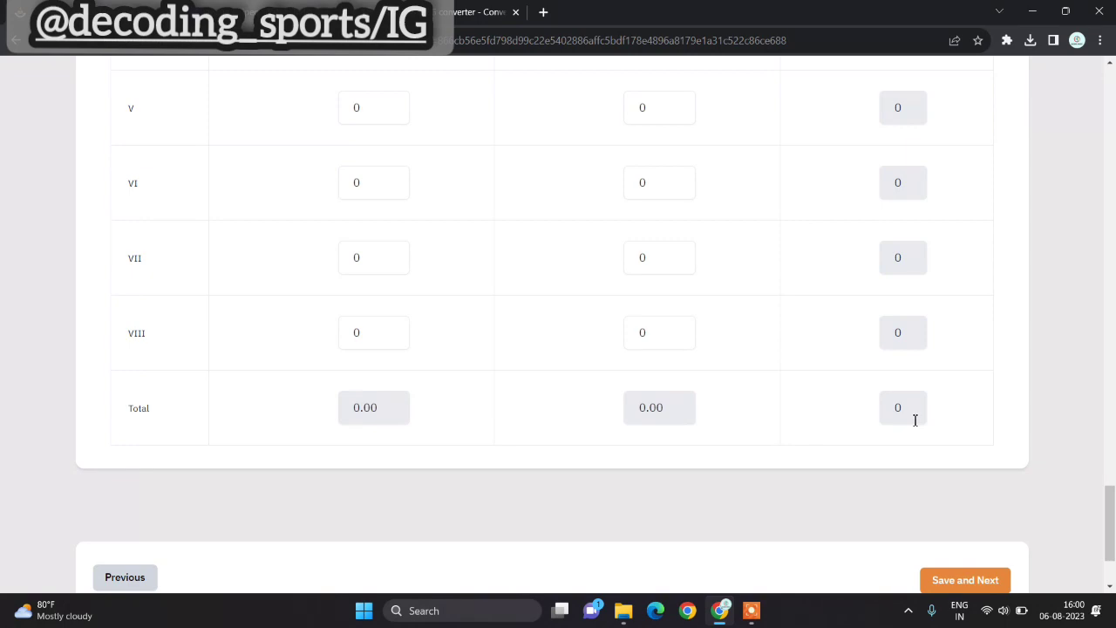
scroll(697, 446, "down", 1)
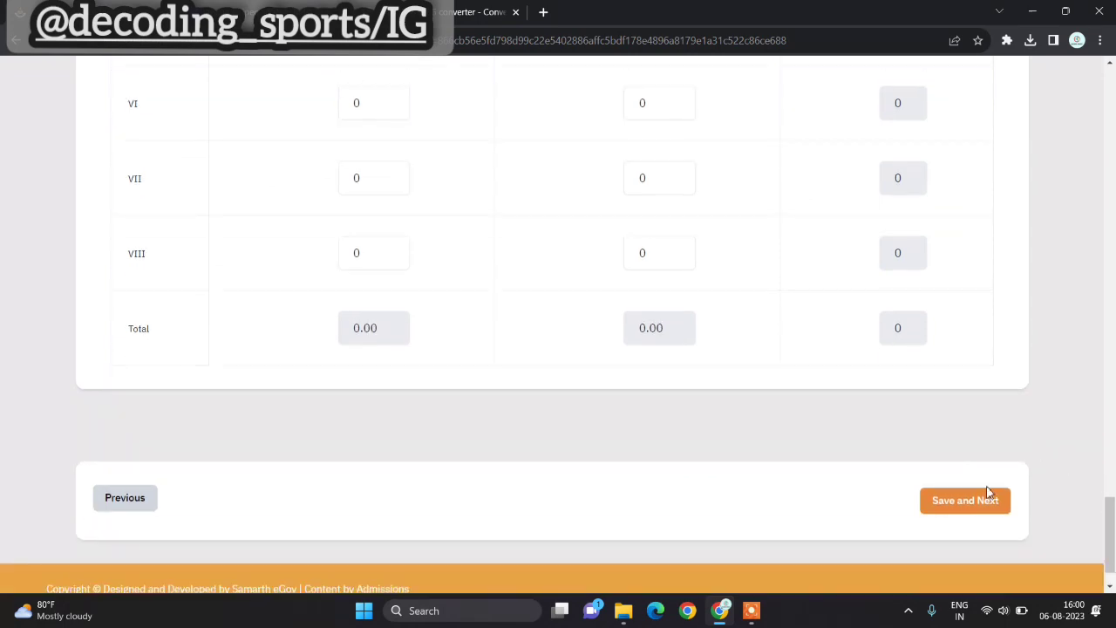
scroll(670, 450, "up", 15)
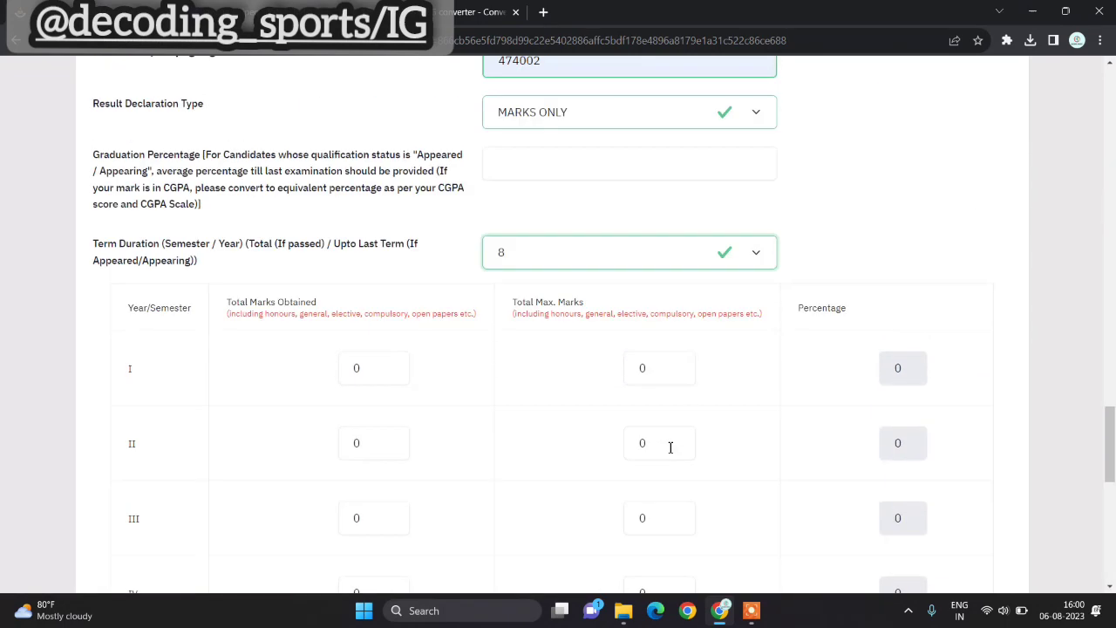
- Review the completed Class X, Class XII and graduation entries, including the term-wise marks, and save the academic details
scroll(670, 447, "up", 10)
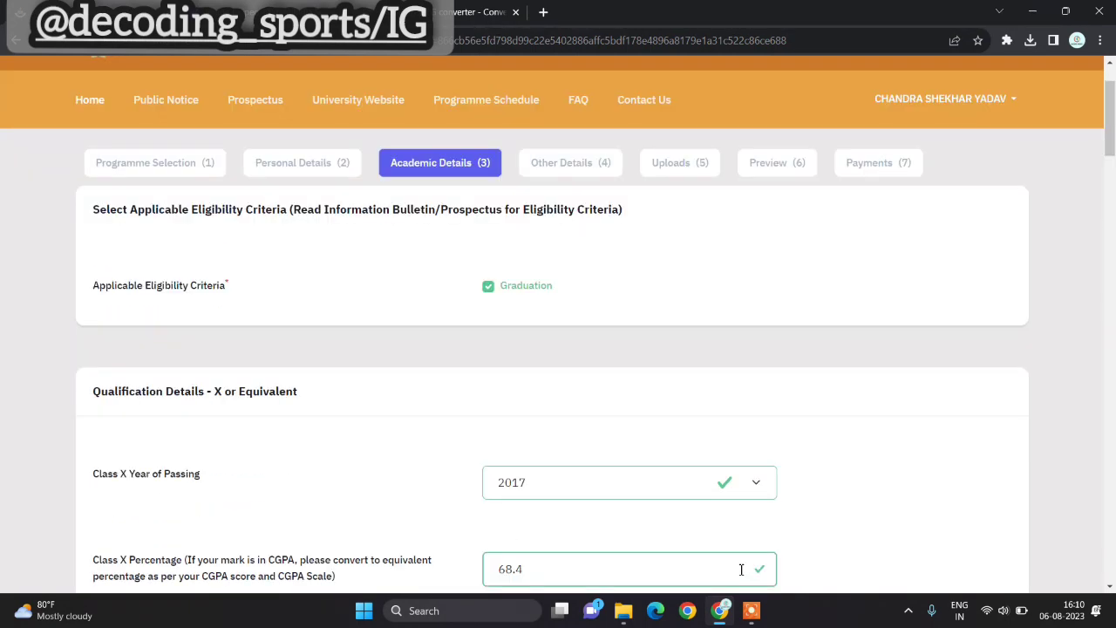
scroll(741, 569, "down", 5)
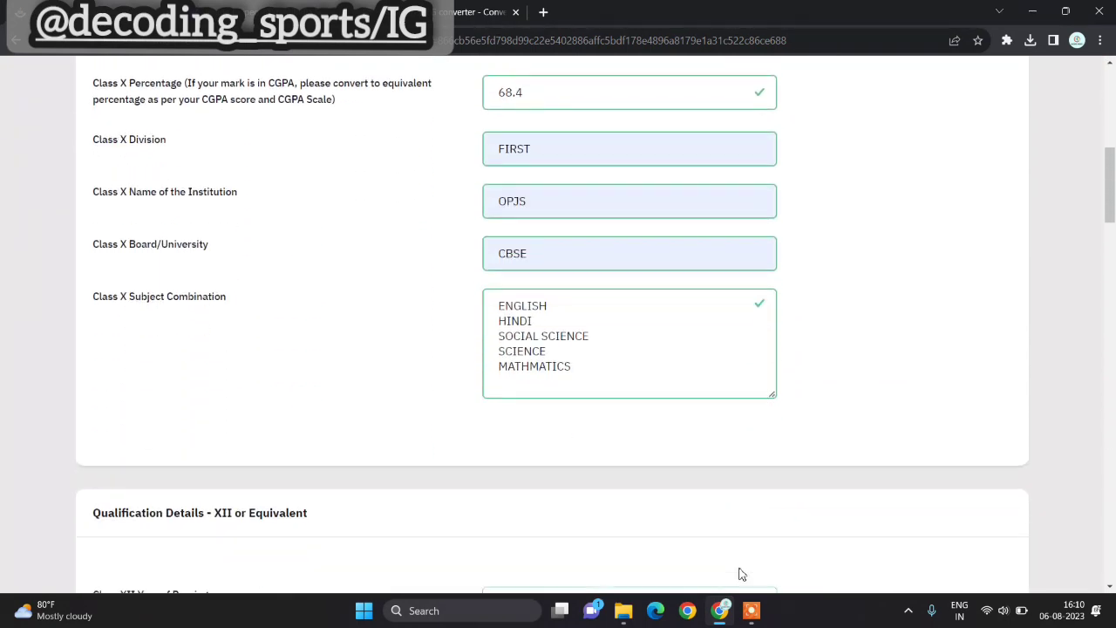
scroll(741, 574, "down", 7)
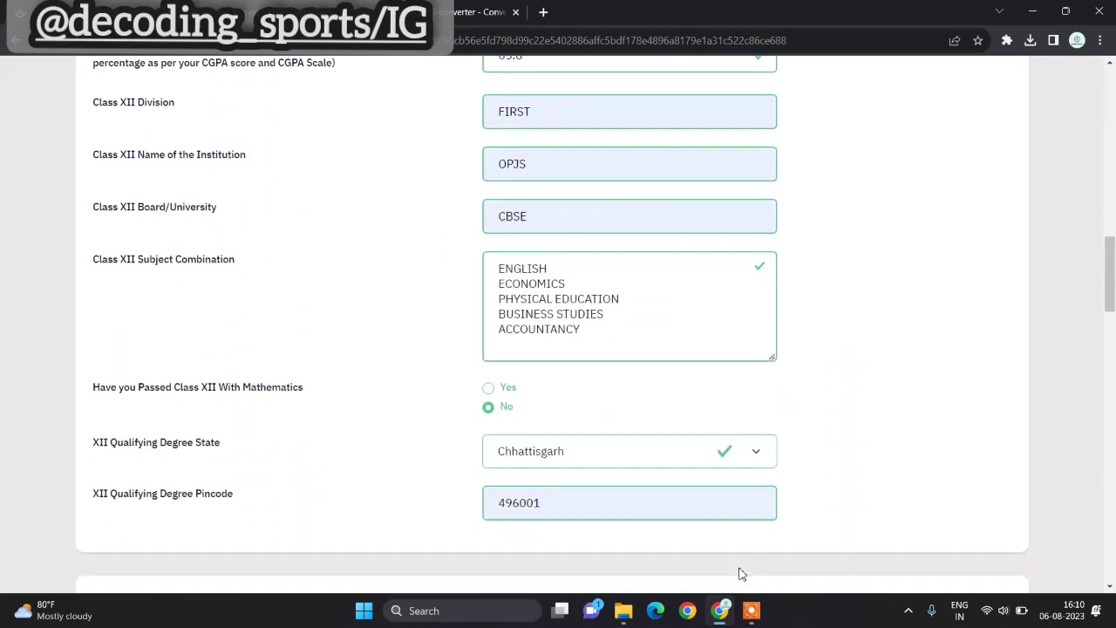
scroll(741, 574, "down", 10)
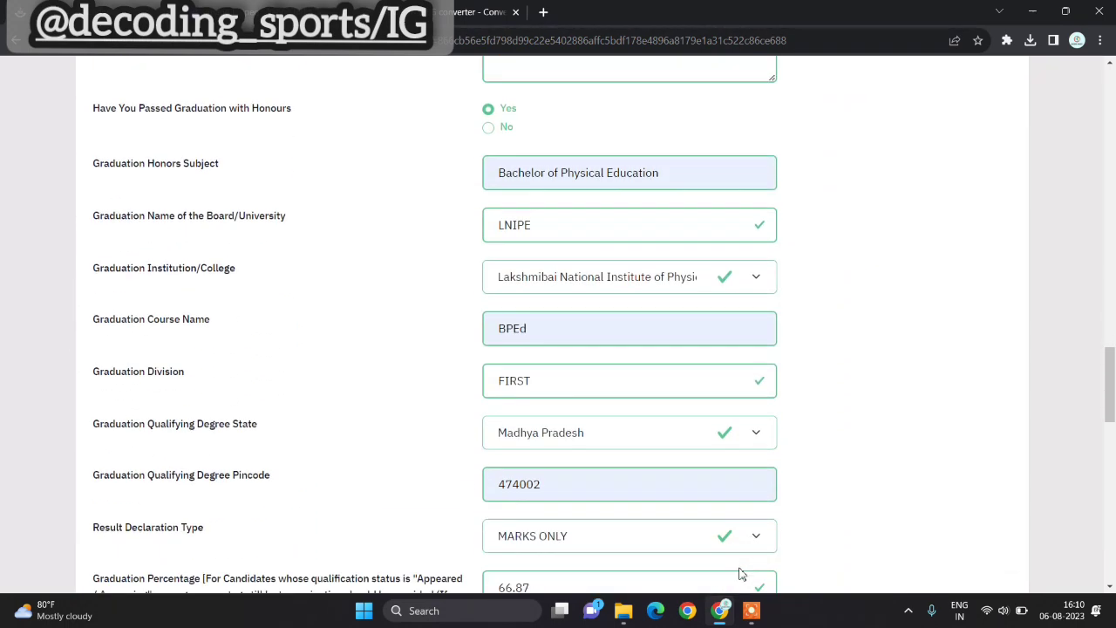
scroll(741, 573, "down", 5)
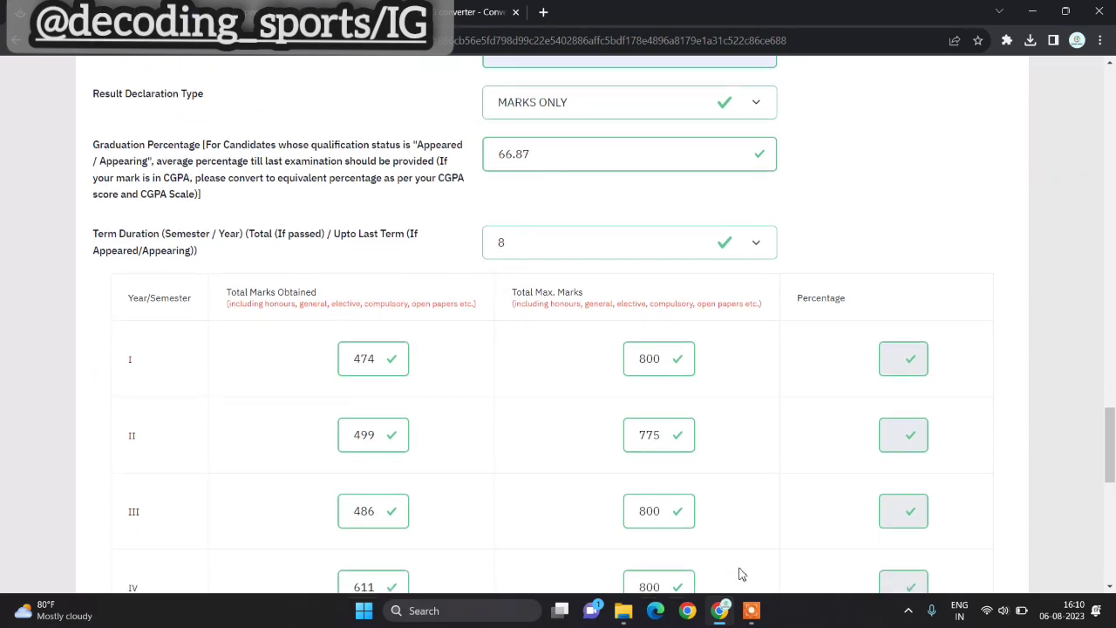
scroll(741, 573, "down", 2)
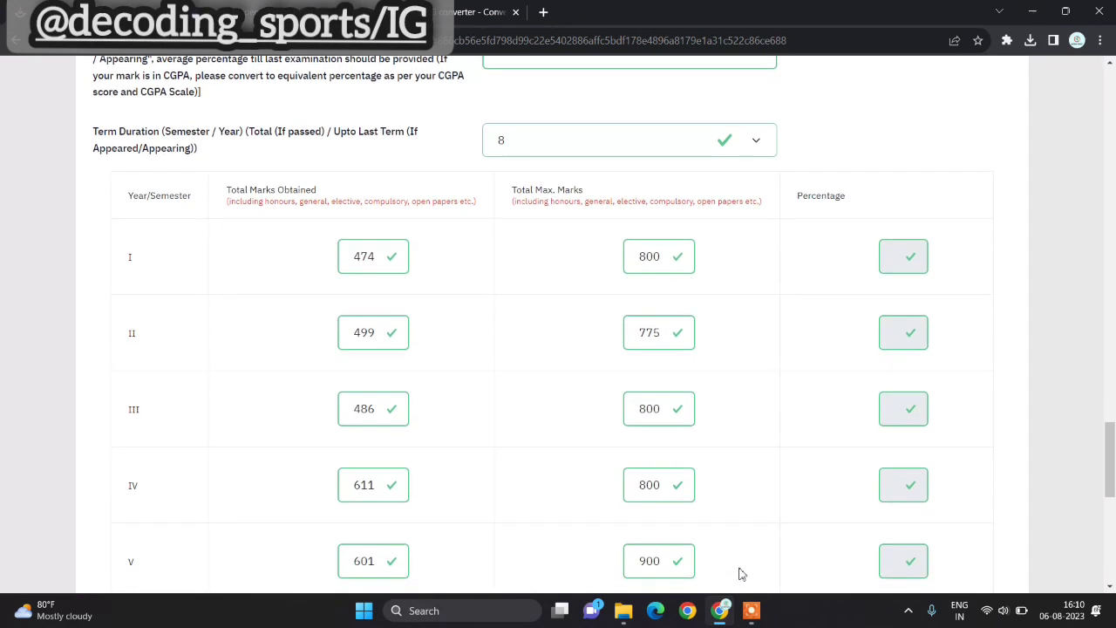
scroll(741, 574, "down", 6)
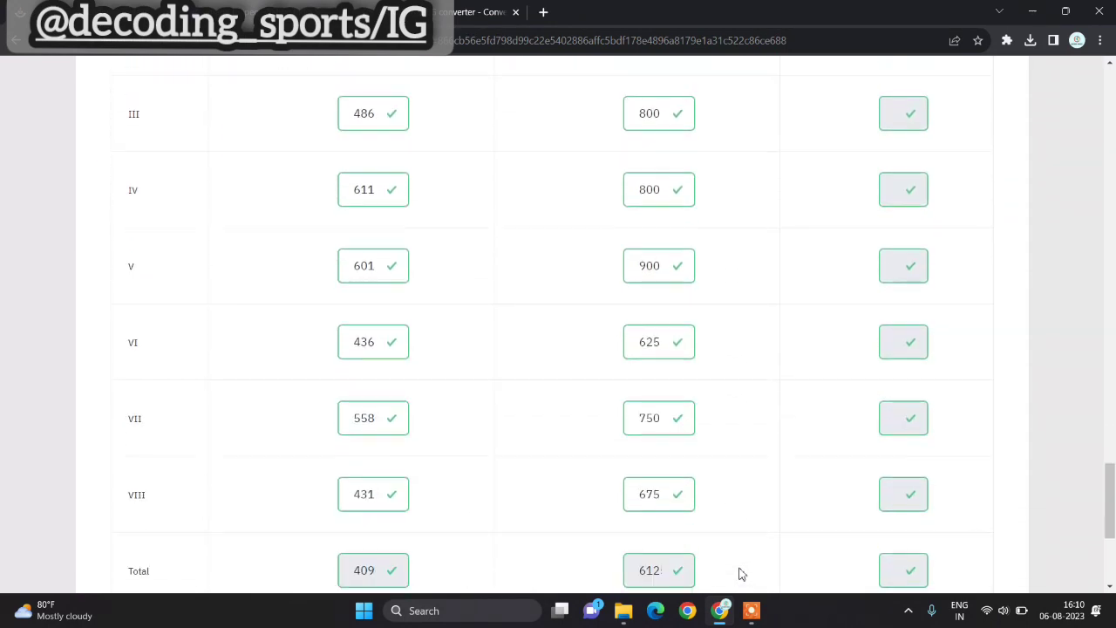
scroll(739, 574, "down", 5)
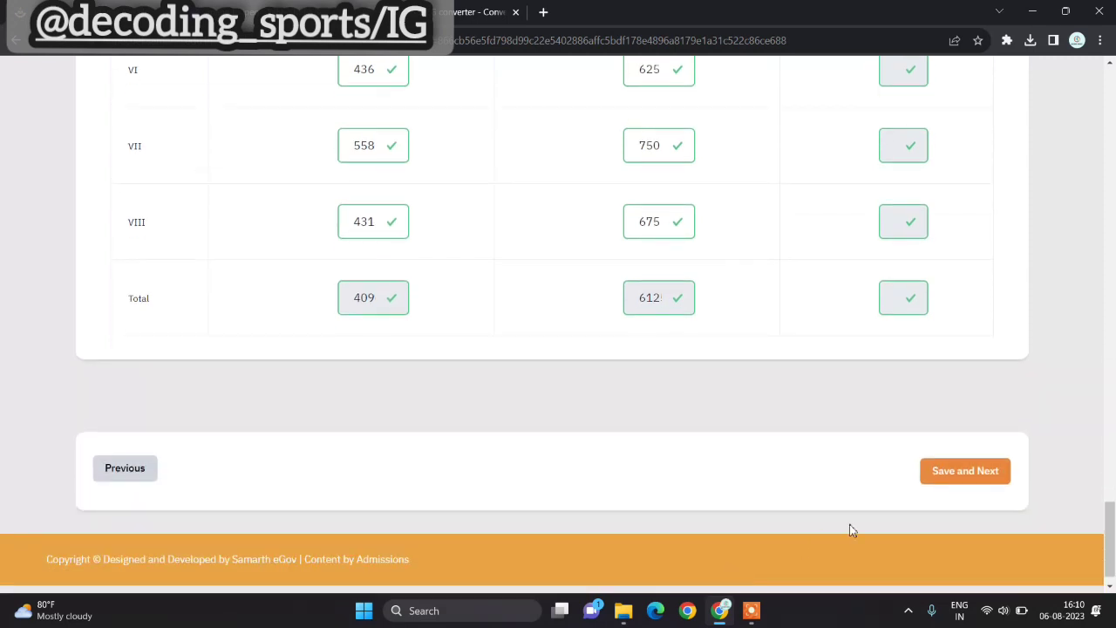
left_click(974, 478)
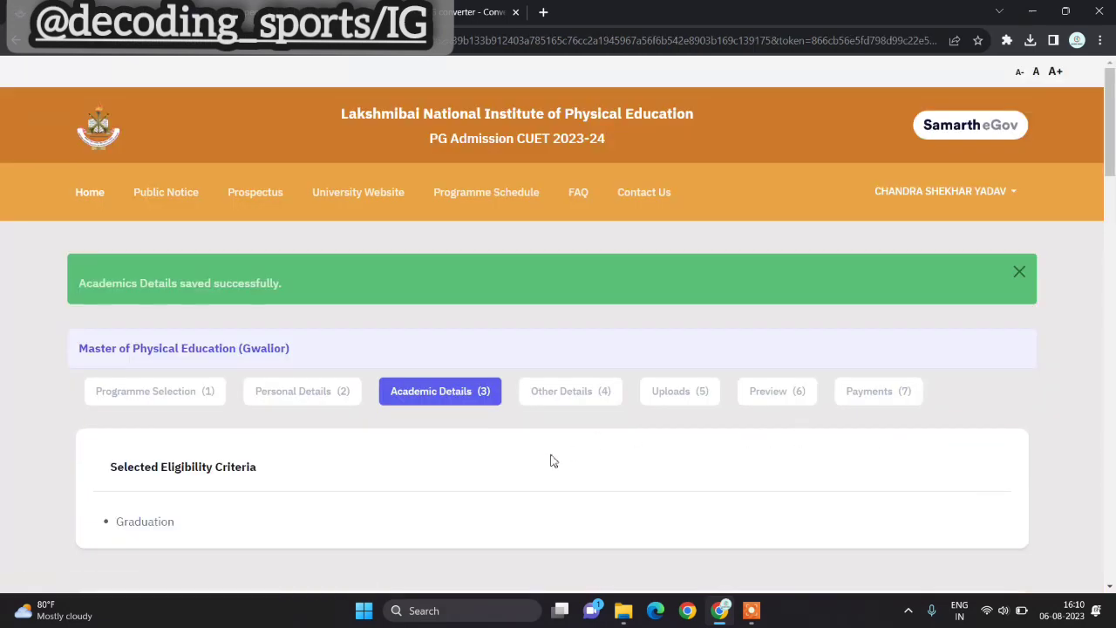
- Check the saved academic summary, including the term-wise marks distribution, and proceed to Other Details
scroll(468, 432, "down", 5)
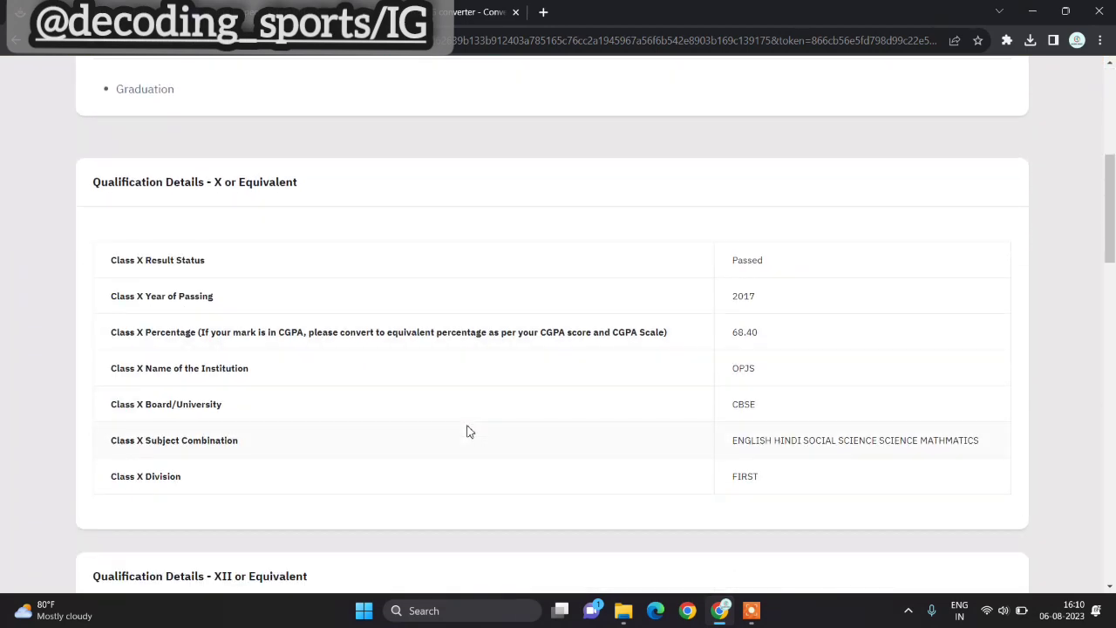
scroll(469, 431, "down", 2)
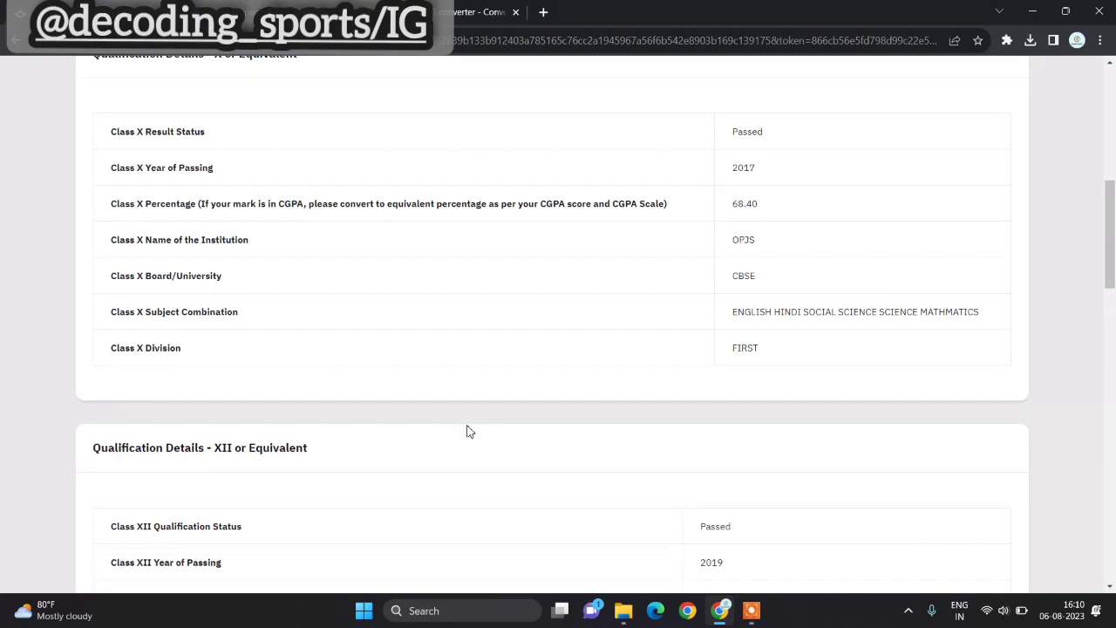
scroll(468, 432, "down", 5)
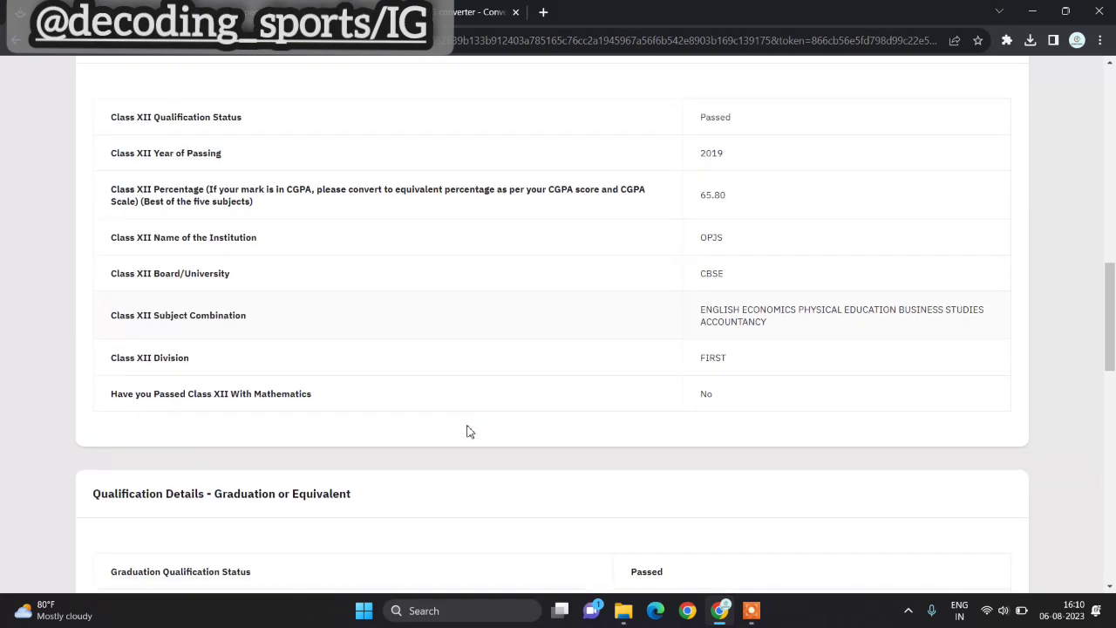
scroll(468, 431, "down", 6)
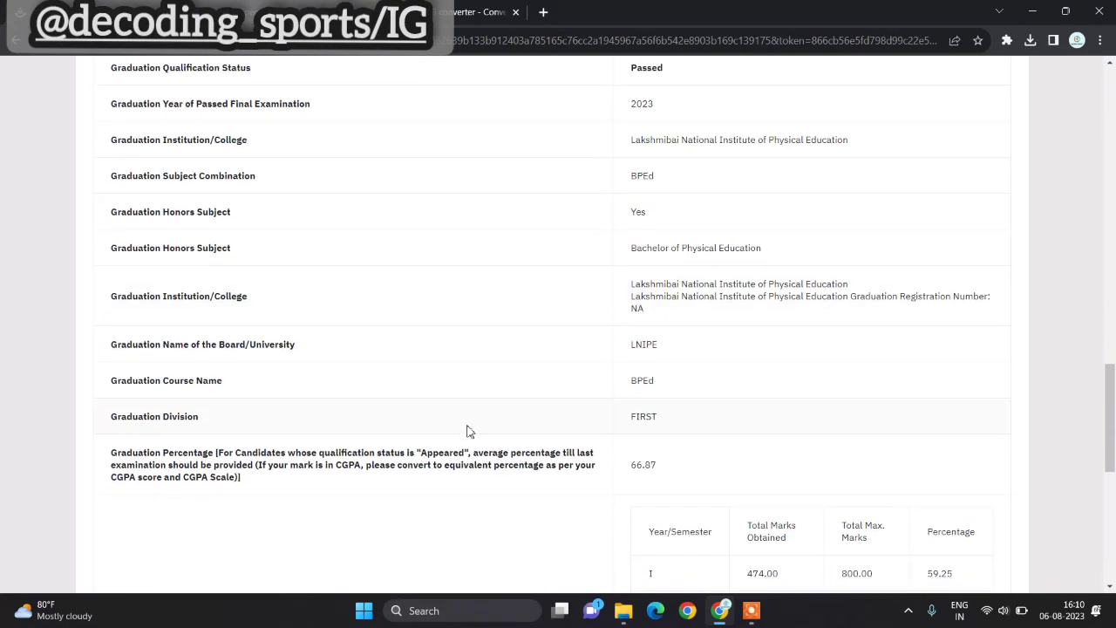
scroll(468, 432, "down", 4)
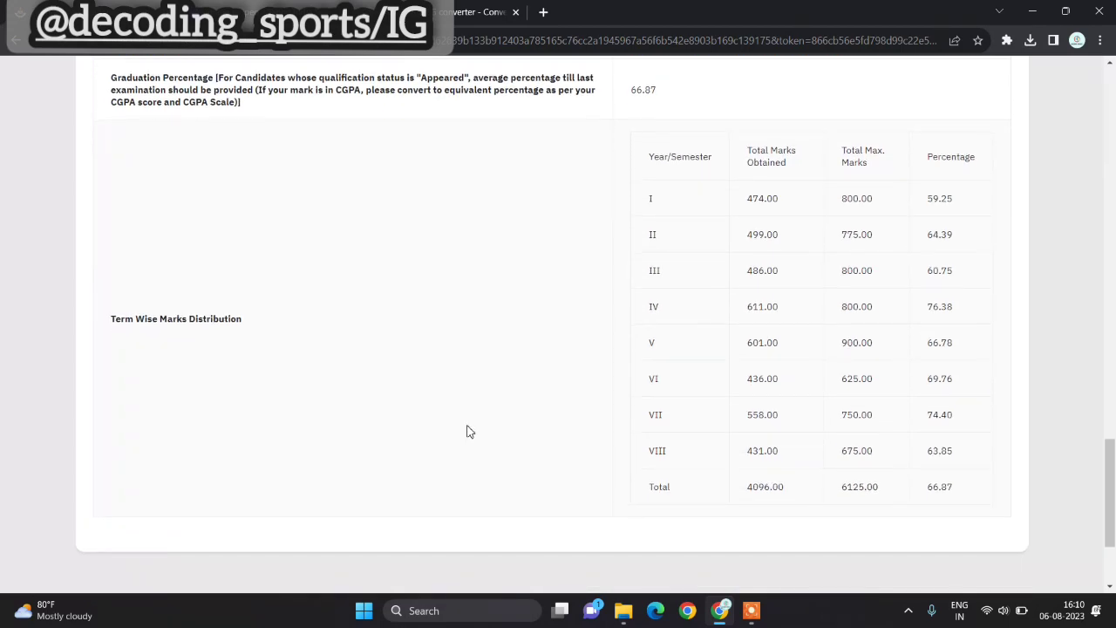
scroll(468, 432, "down", 2)
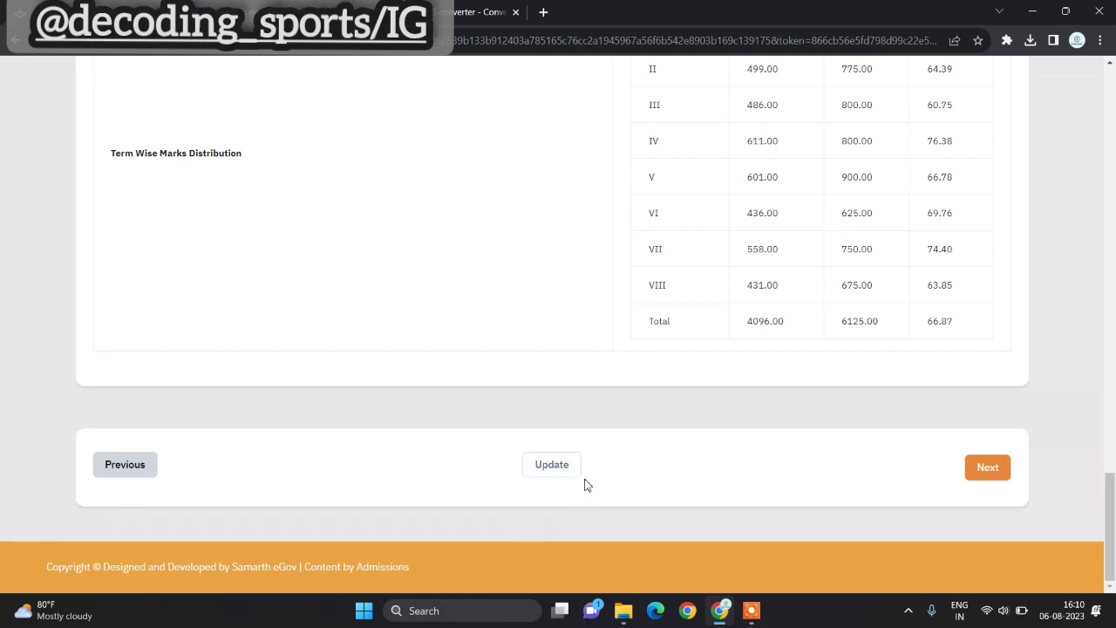
left_click(989, 471)
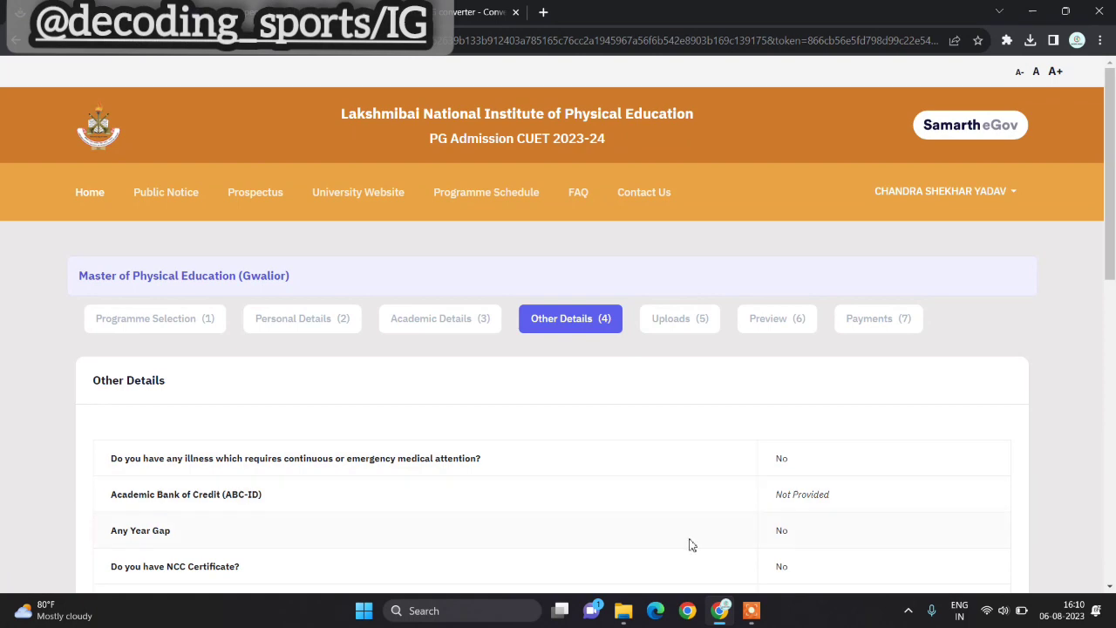
- Review the Other Details summary and the branch preference table, and open the section for updating
scroll(655, 515, "down", 4)
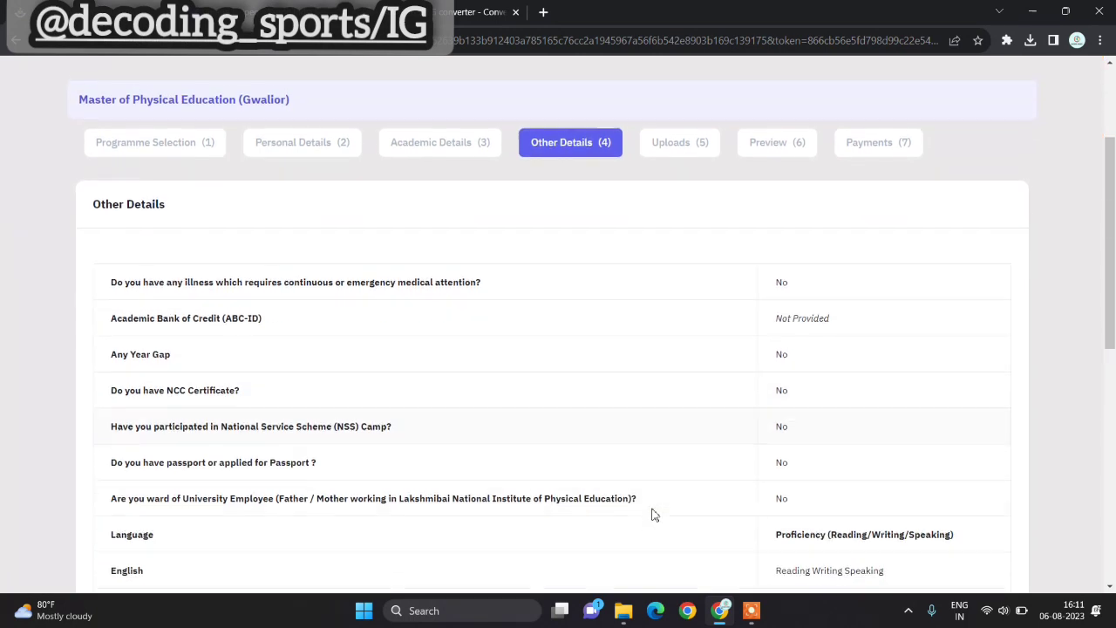
scroll(654, 515, "down", 4)
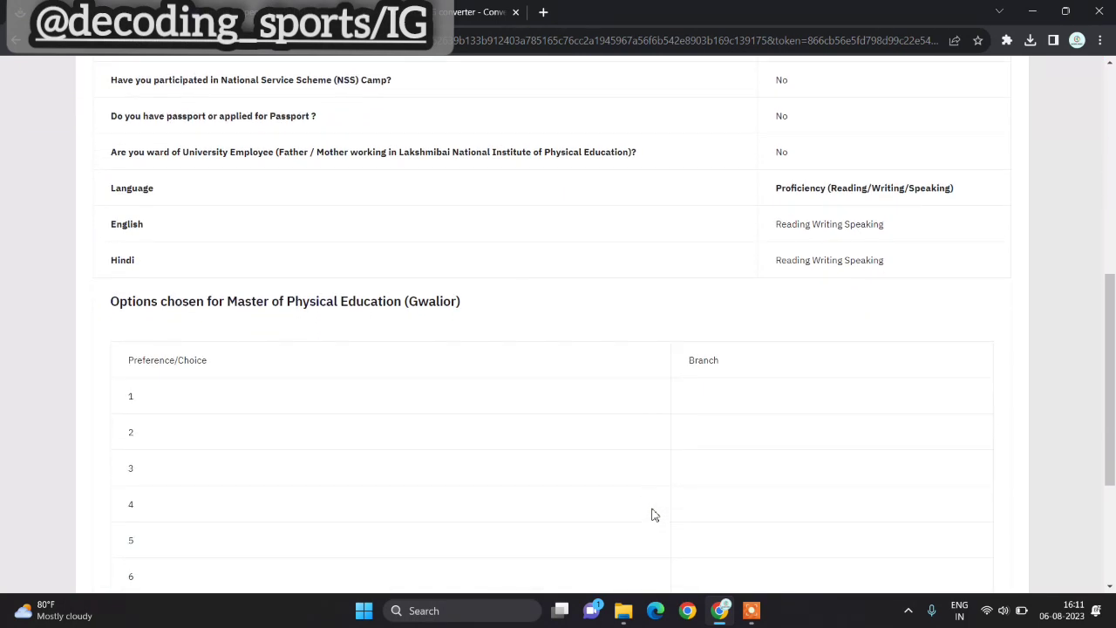
scroll(655, 514, "down", 1)
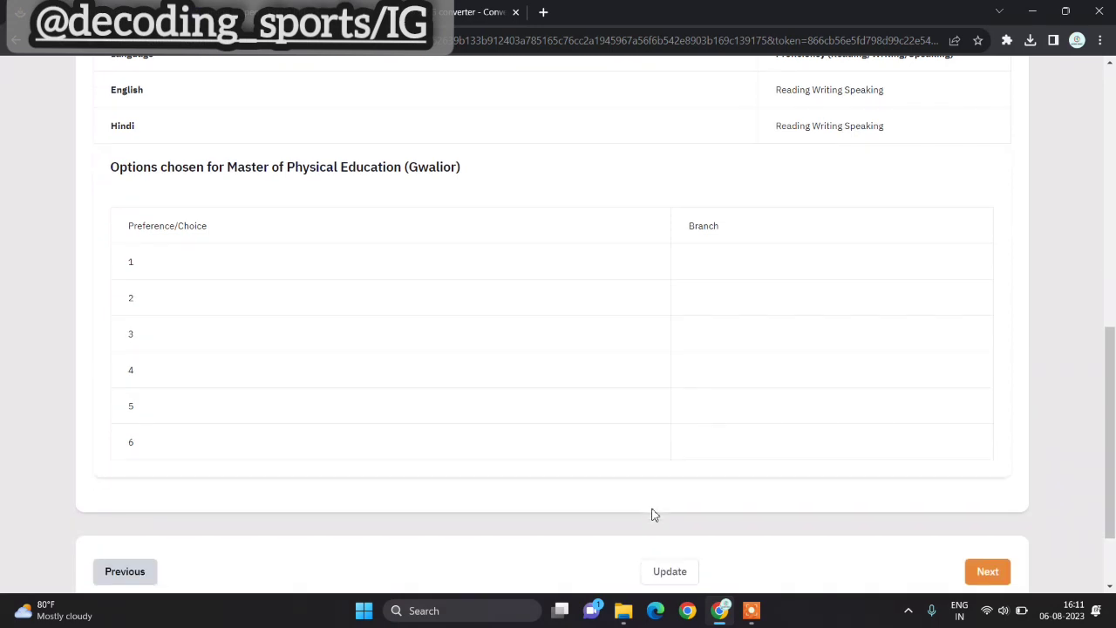
scroll(655, 515, "down", 1)
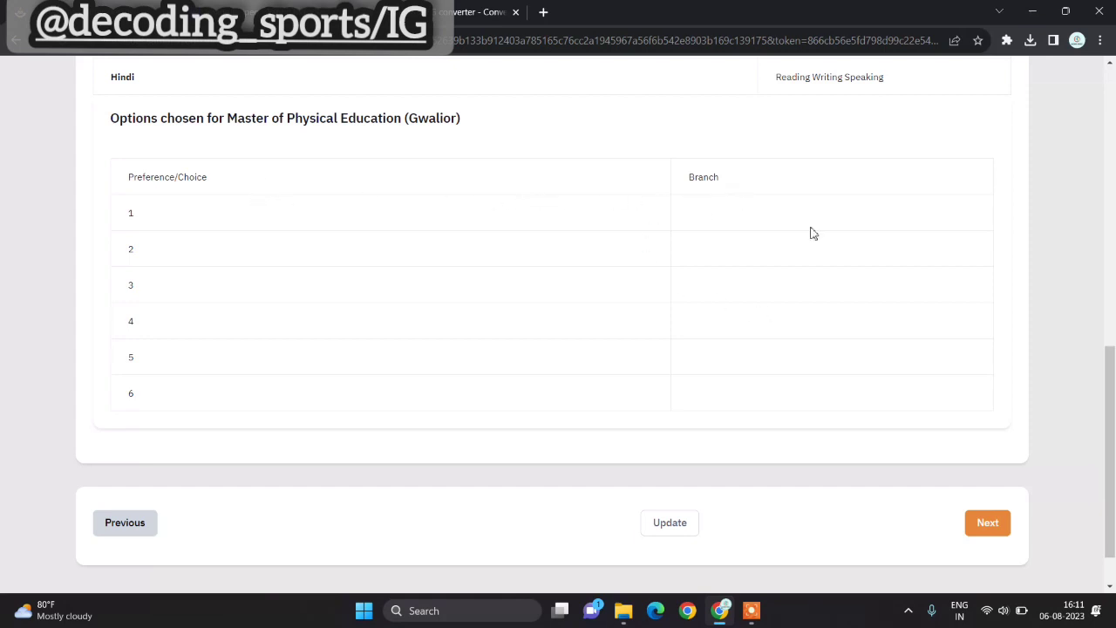
left_click(660, 538)
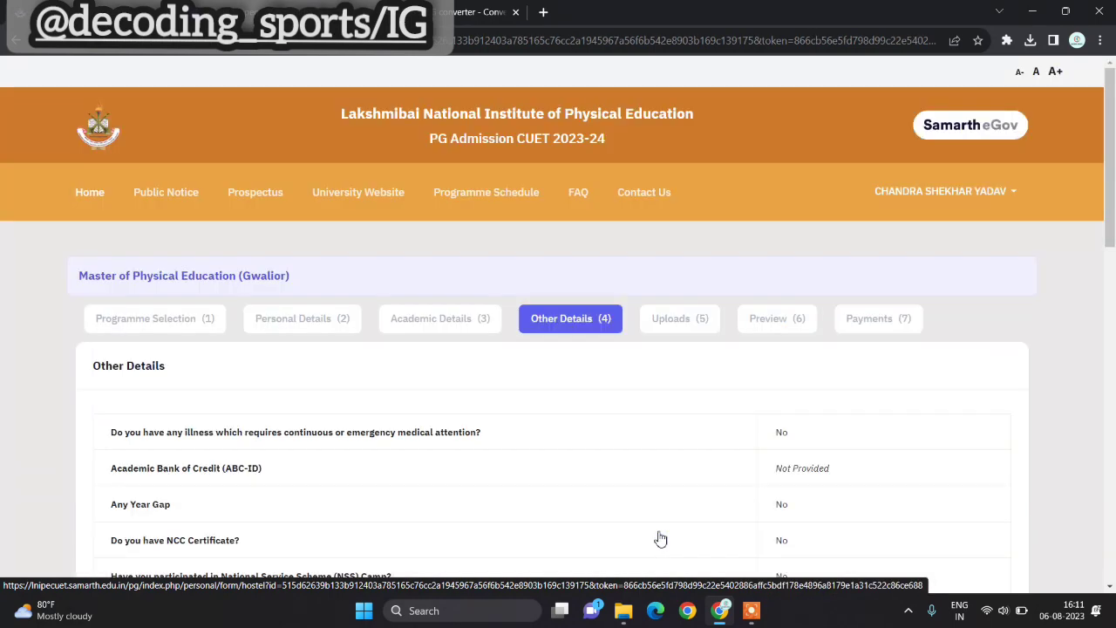
- Set the hostel accommodation need to Yes and the question about illness requiring continuous or emergency medical attention to No
scroll(608, 539, "down", 6)
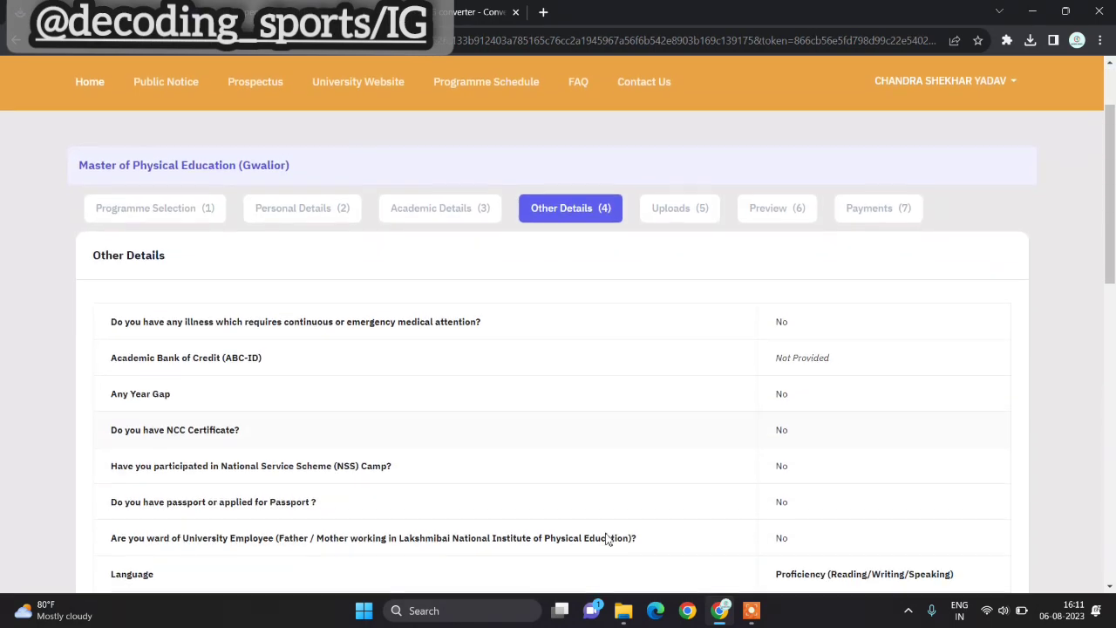
scroll(607, 538, "down", 2)
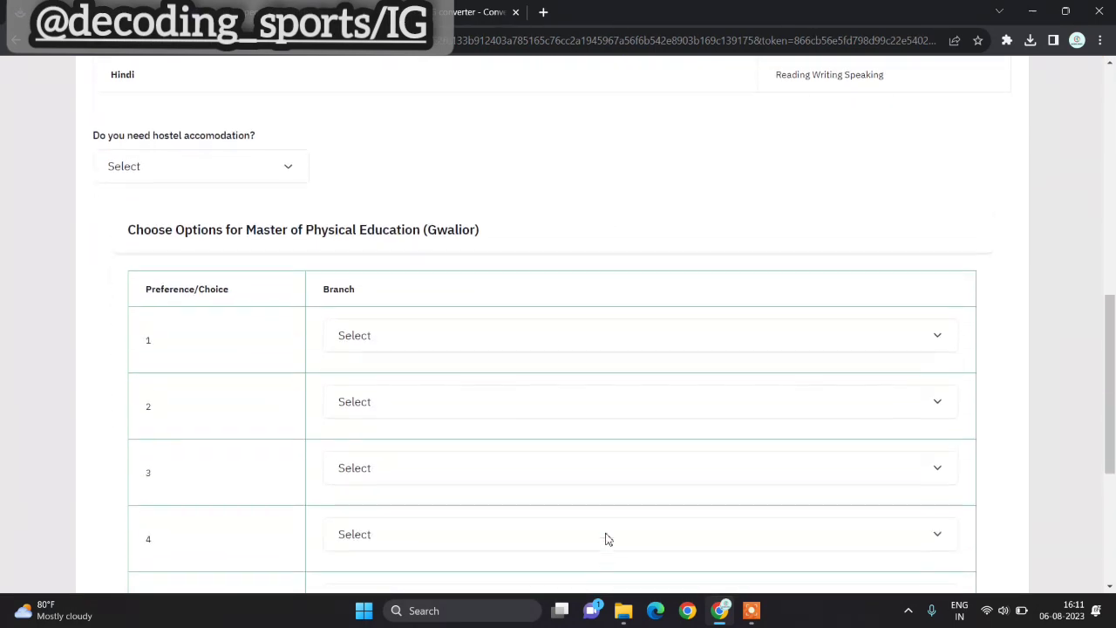
scroll(608, 538, "up", 3)
scroll(607, 538, "up", 3)
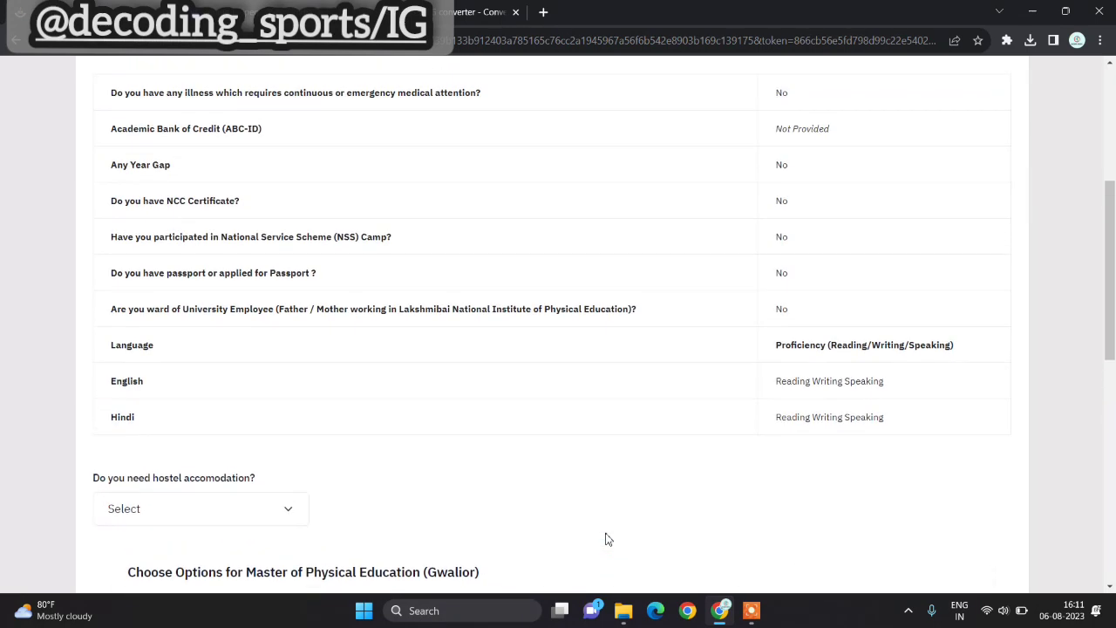
scroll(608, 539, "down", 2)
scroll(608, 539, "down", 3)
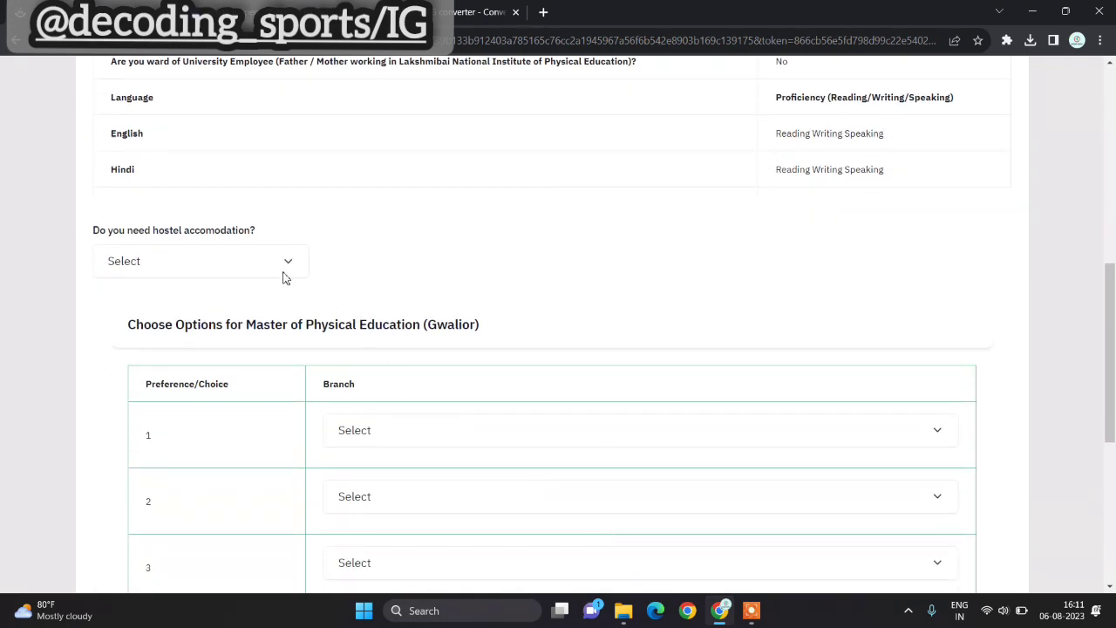
left_click(285, 267)
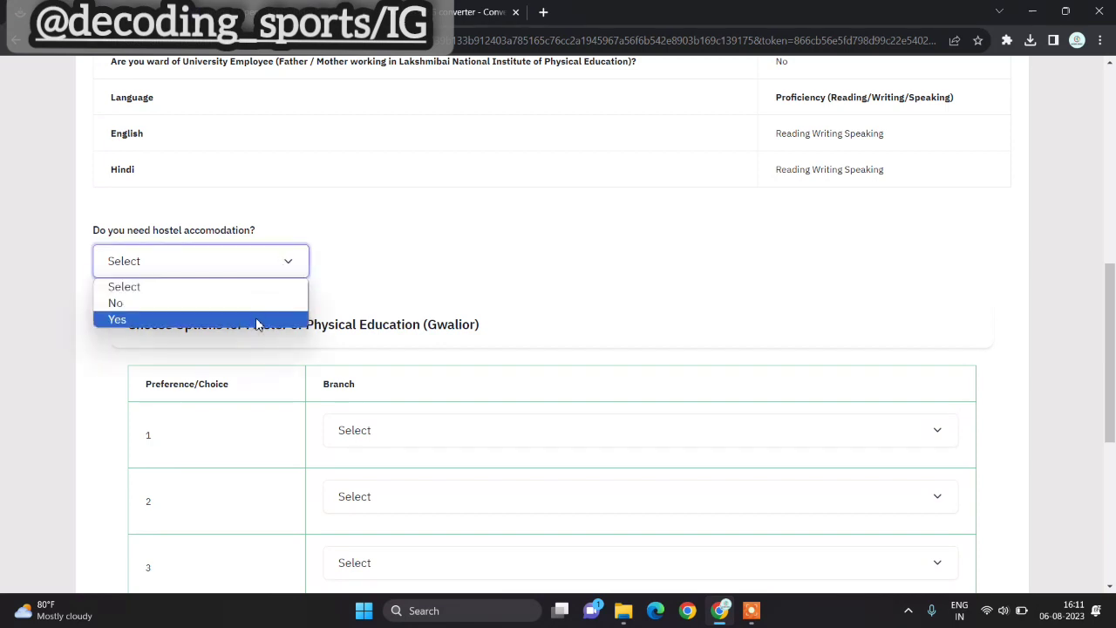
left_click(257, 320)
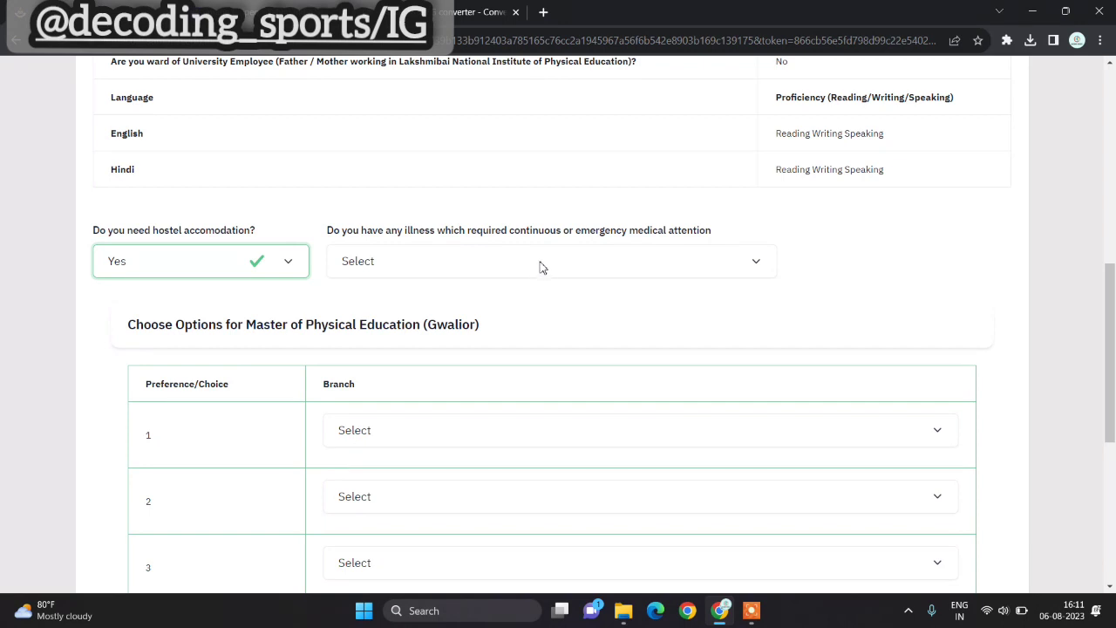
left_click(751, 267)
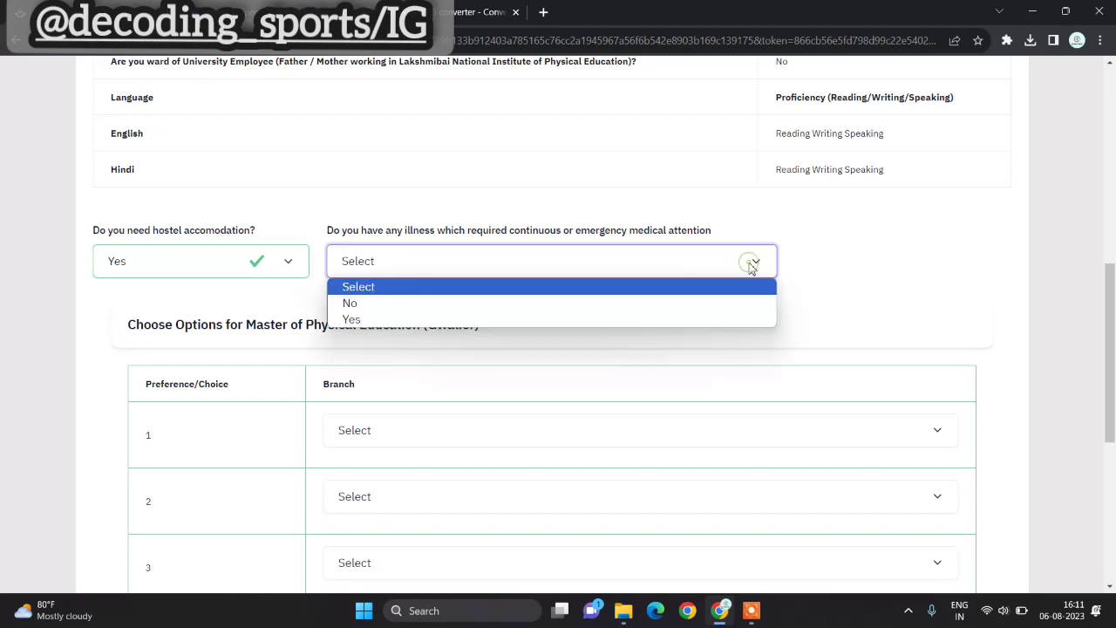
left_click(732, 302)
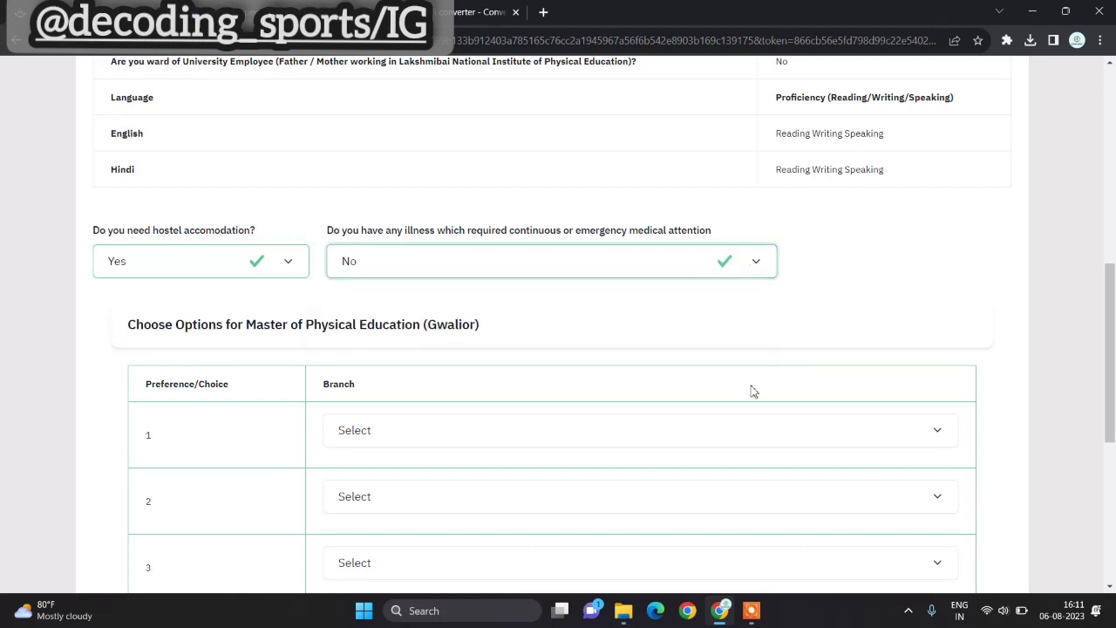
- Set branch preference 1 to MPEd - Physical Education Pedagogy and preference 2 to MPEd - Exercise Physiology
left_click(745, 433)
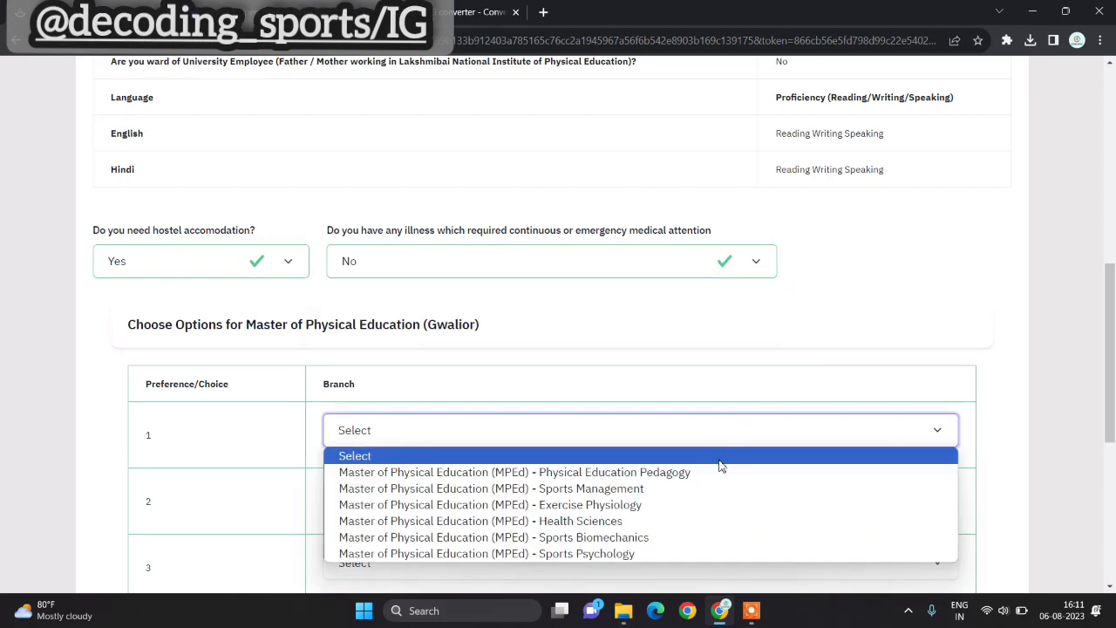
left_click(630, 474)
left_click(757, 499)
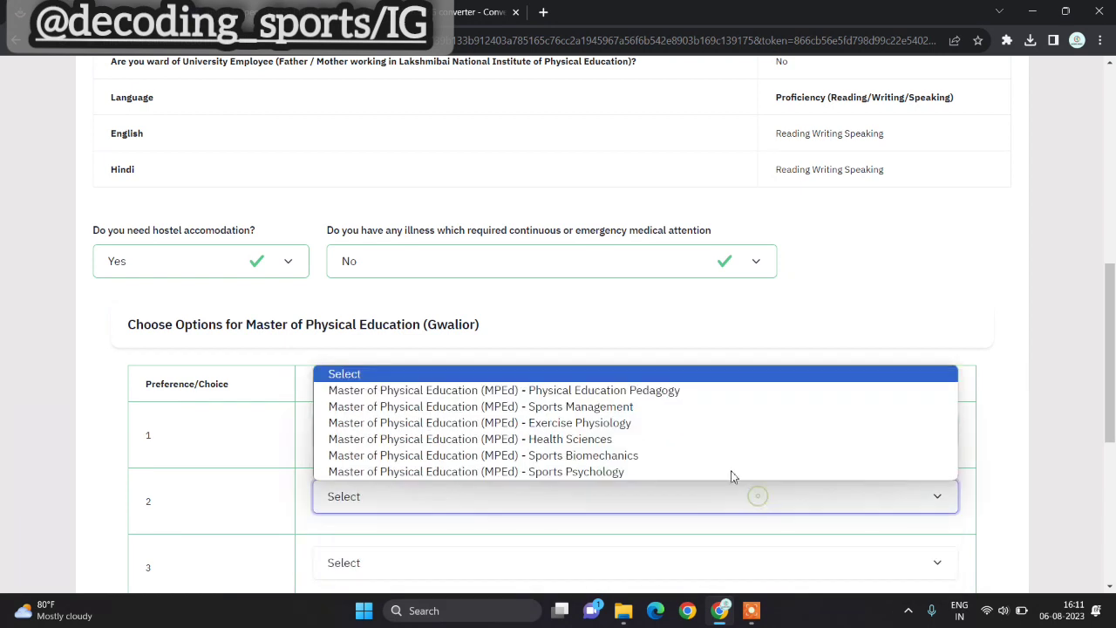
left_click(664, 458)
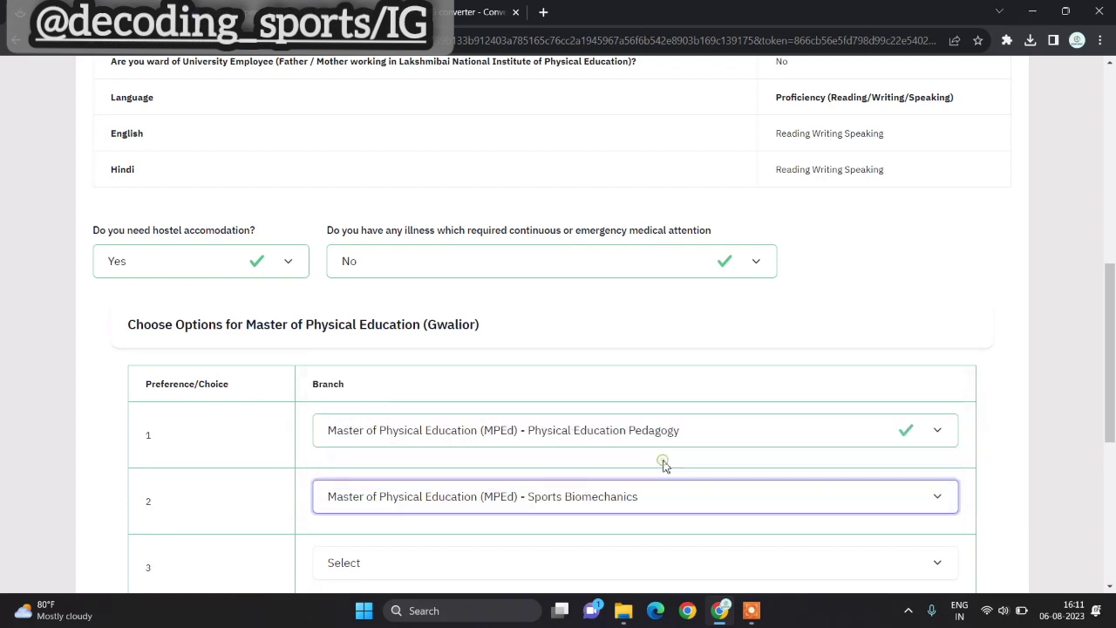
left_click(935, 499)
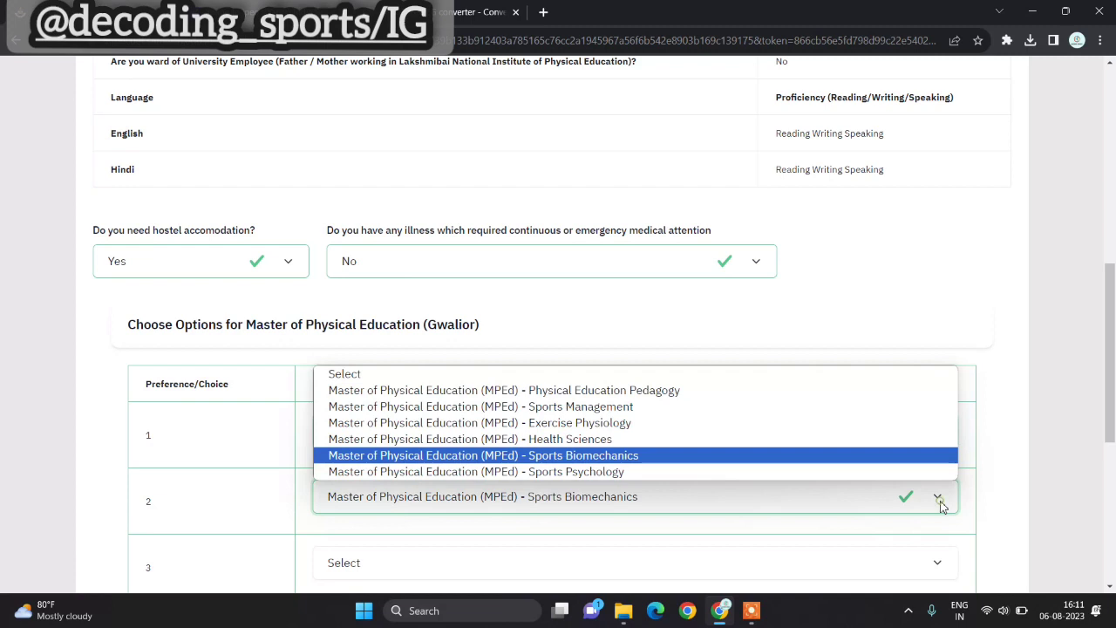
left_click(824, 434)
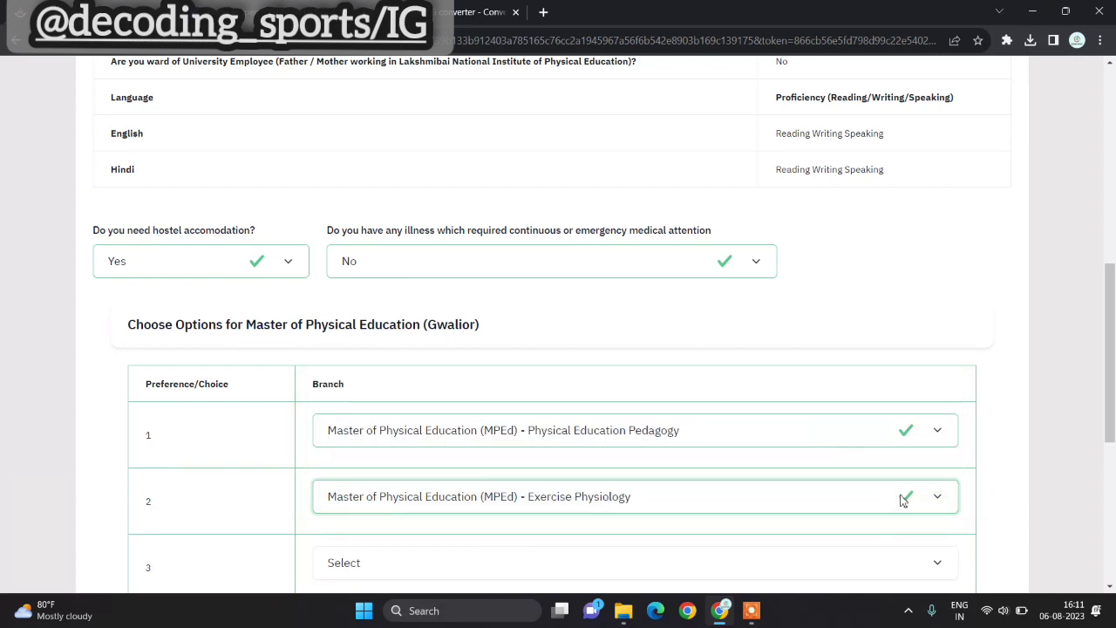
- Set branch preference 3 to MPEd - Sports Biomechanics and preference 4 to MPEd - Health Sciences
left_click(926, 562)
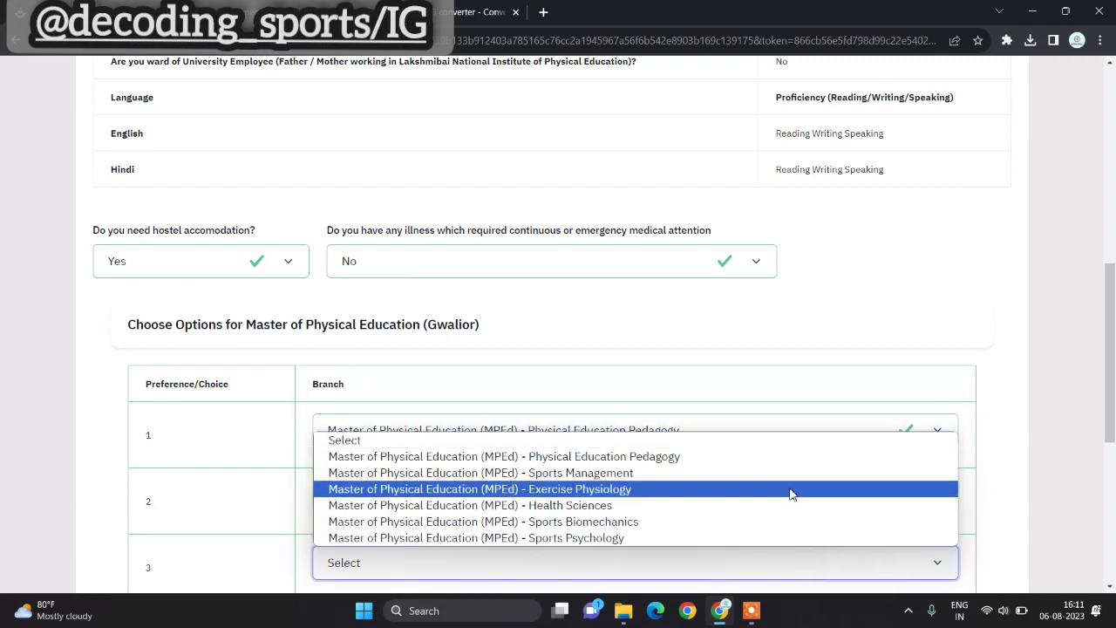
left_click(742, 528)
scroll(741, 529, "down", 2)
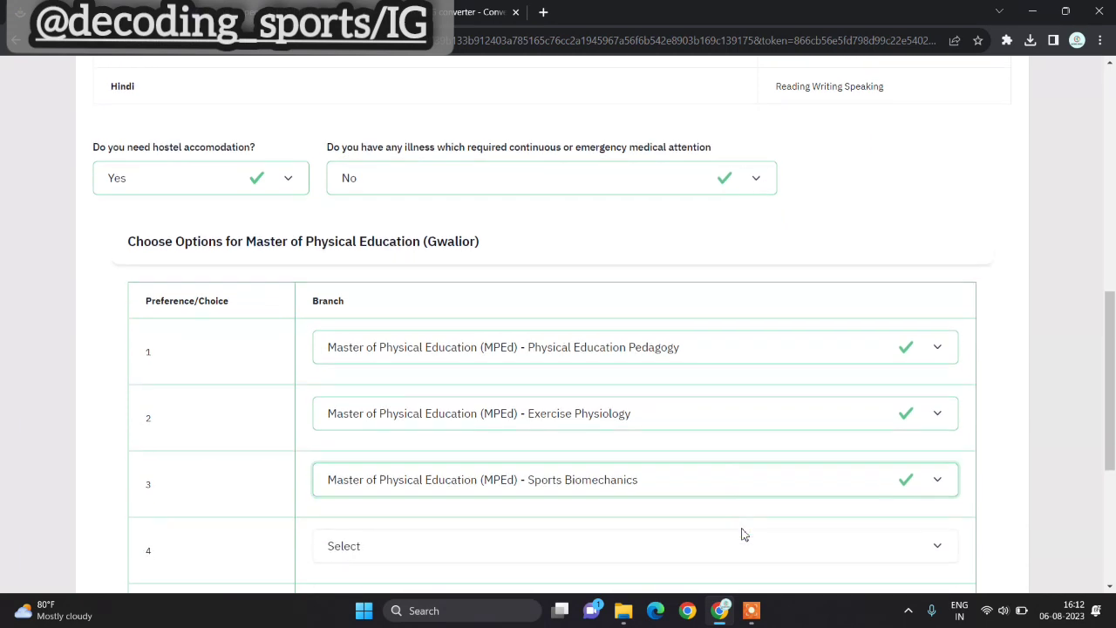
left_click(903, 482)
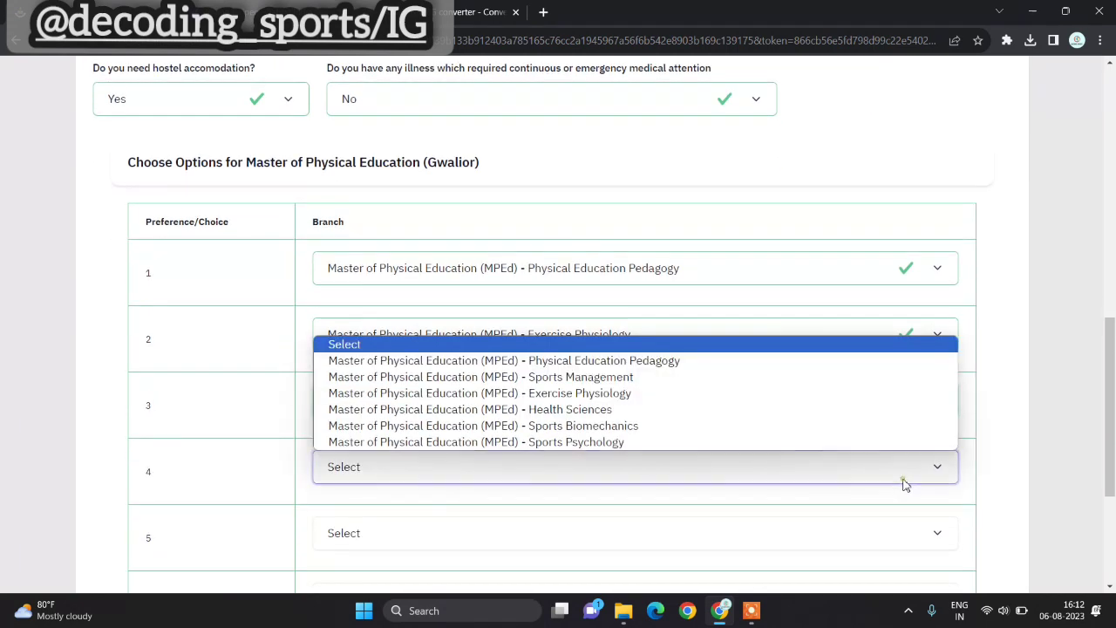
left_click(903, 481)
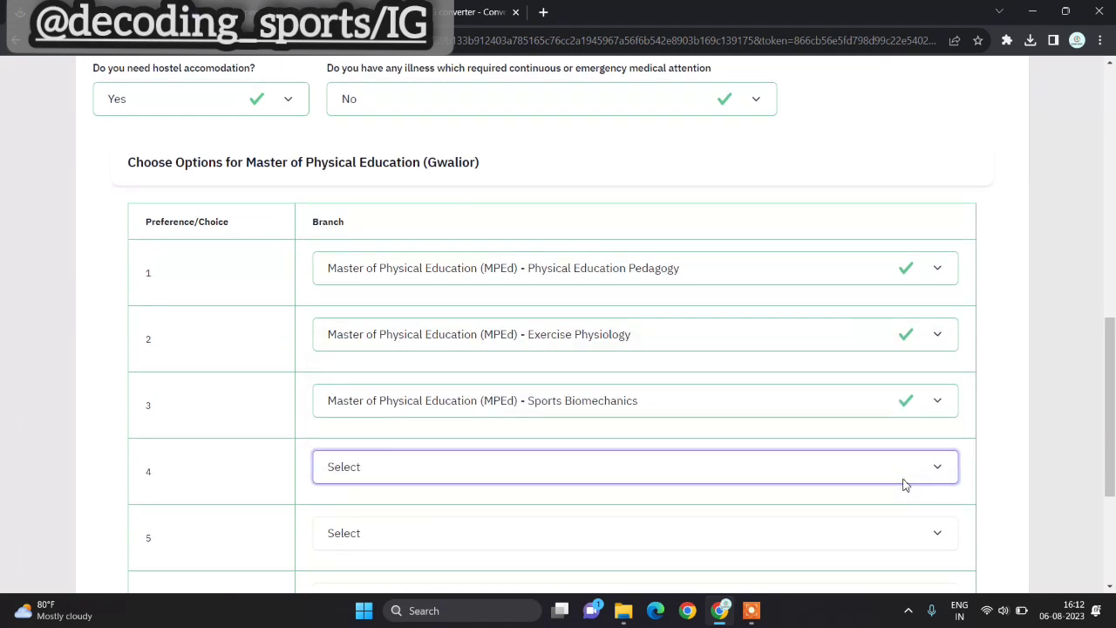
left_click(936, 472)
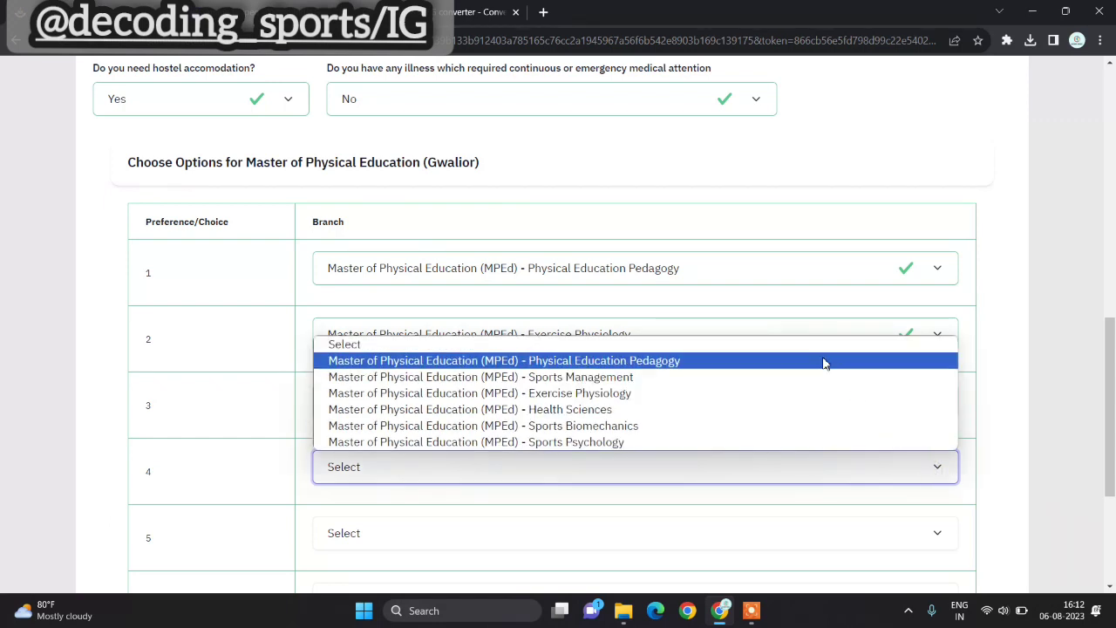
left_click(757, 410)
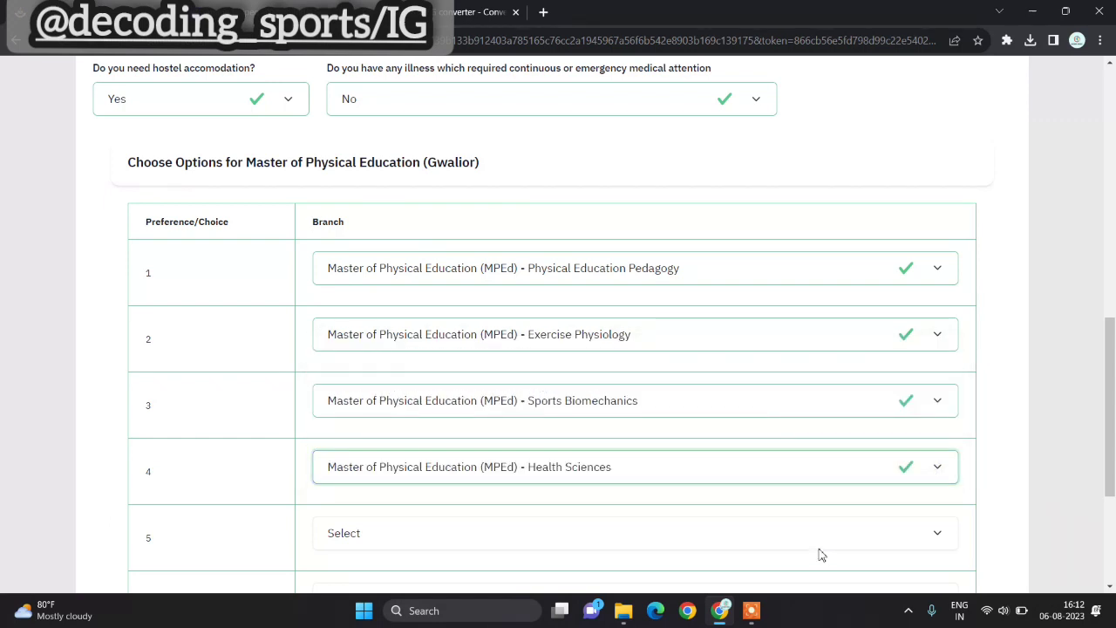
- Set branch preference 5 to MPEd - Sports Management and preference 6 to MPEd - Sports Psychology
left_click(944, 548)
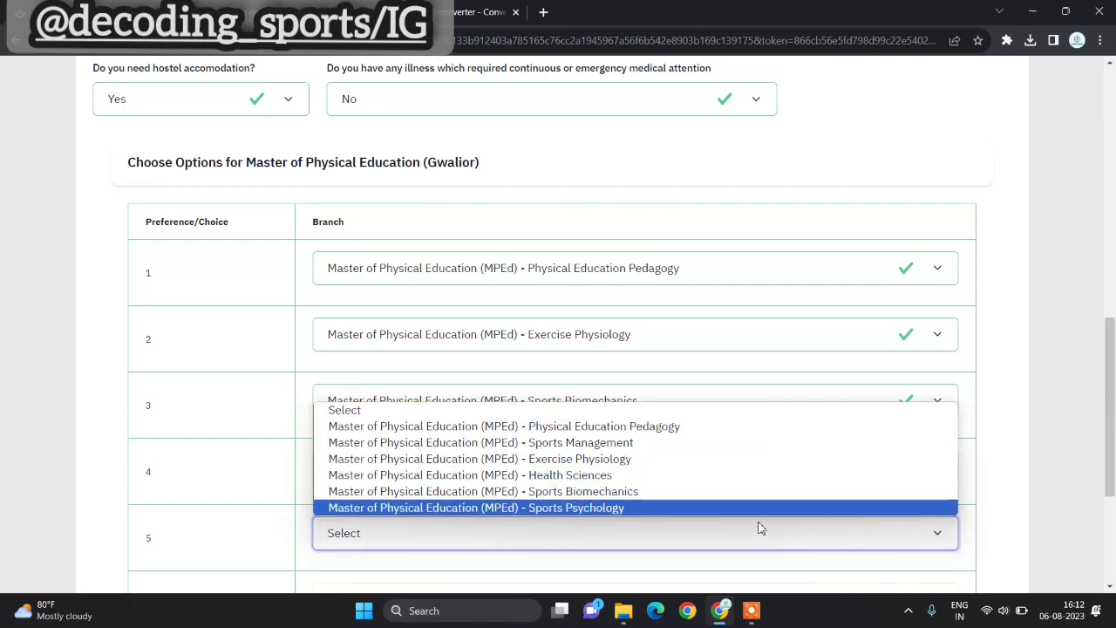
left_click(732, 445)
scroll(752, 529, "down", 2)
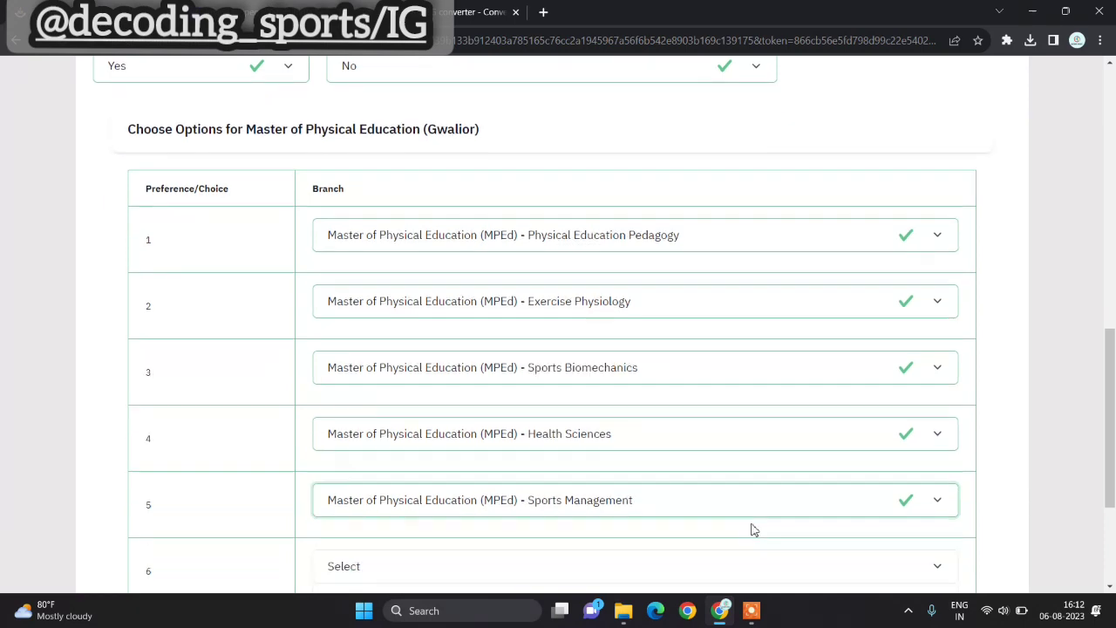
left_click(933, 499)
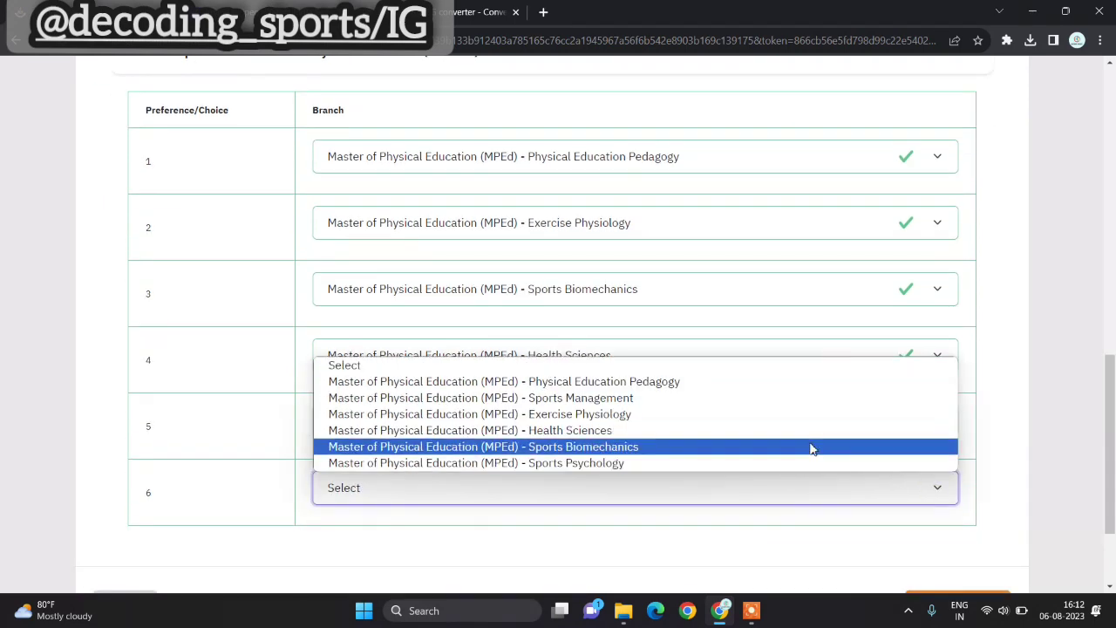
left_click(765, 465)
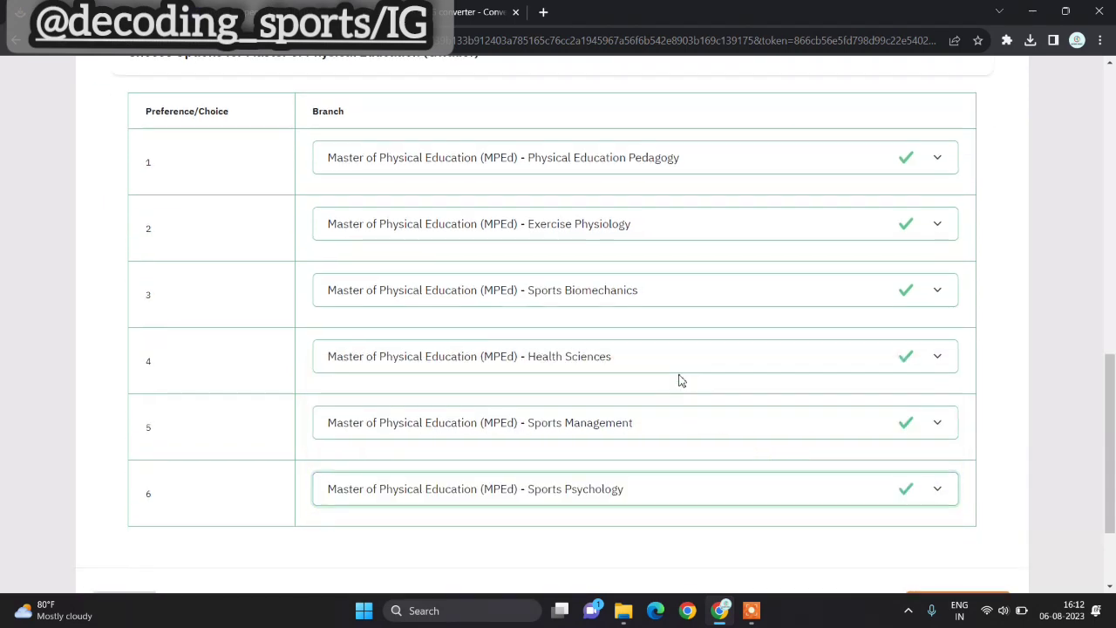
- Review the order of the six branch preferences and save the Other Details
scroll(681, 380, "up", 2)
scroll(681, 380, "down", 1)
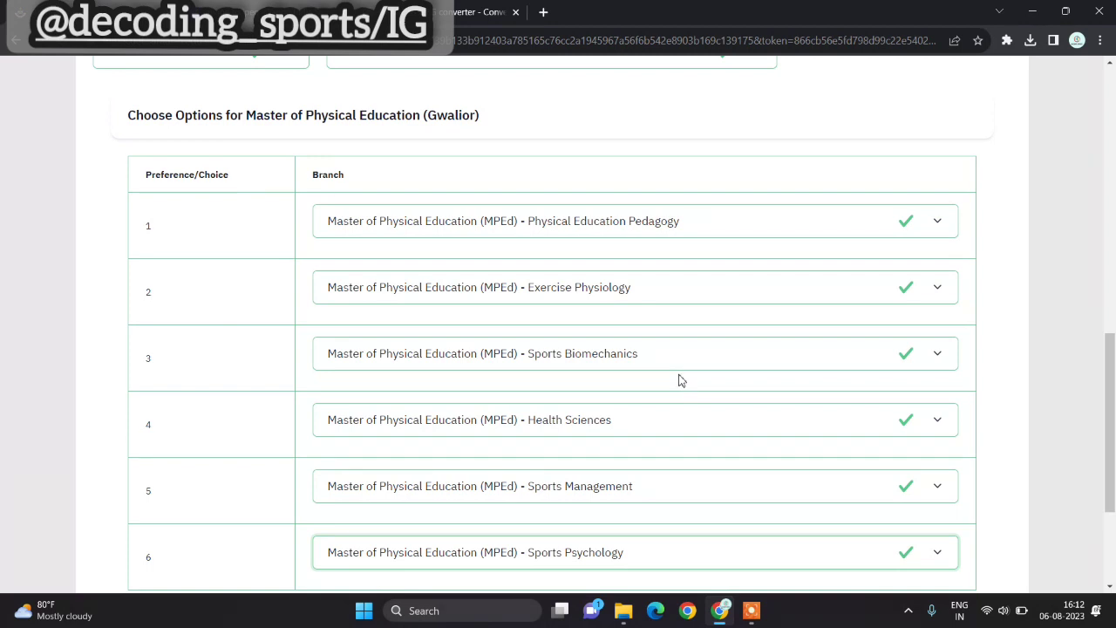
scroll(679, 379, "down", 3)
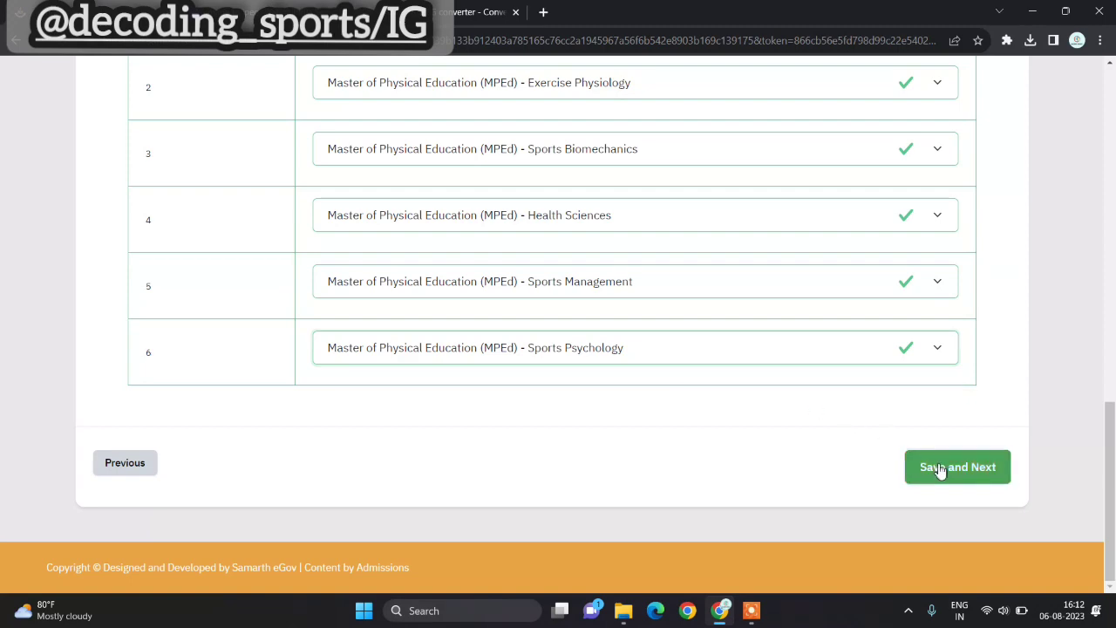
left_click(940, 469)
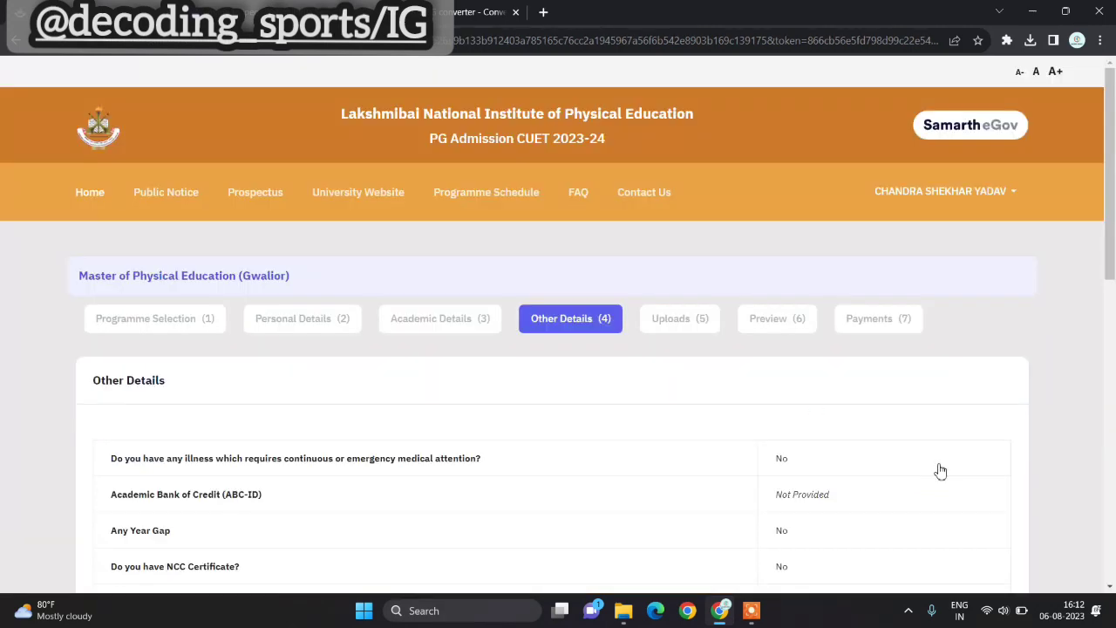
- Check the saved Other Details summary with the chosen branch options and proceed to Uploads
scroll(940, 471, "down", 5)
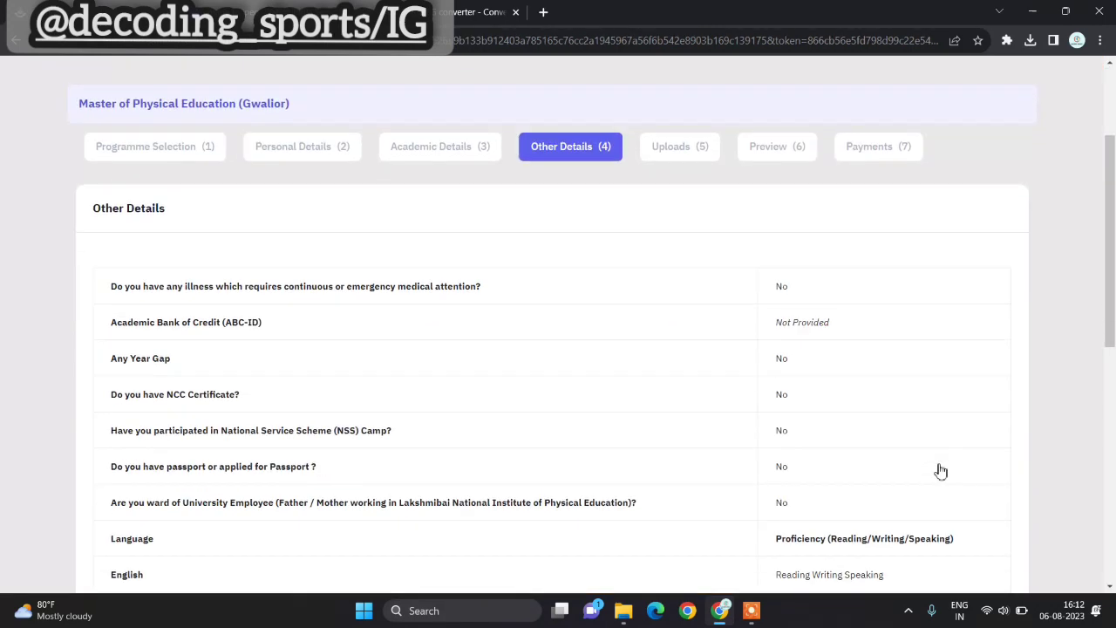
scroll(939, 471, "down", 2)
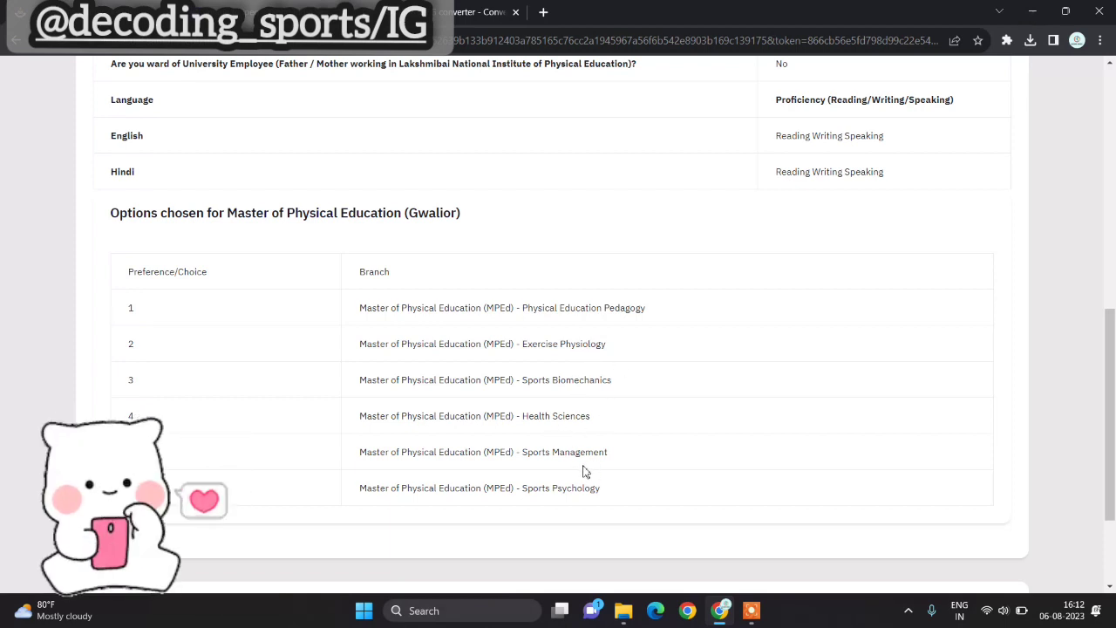
scroll(633, 513, "down", 2)
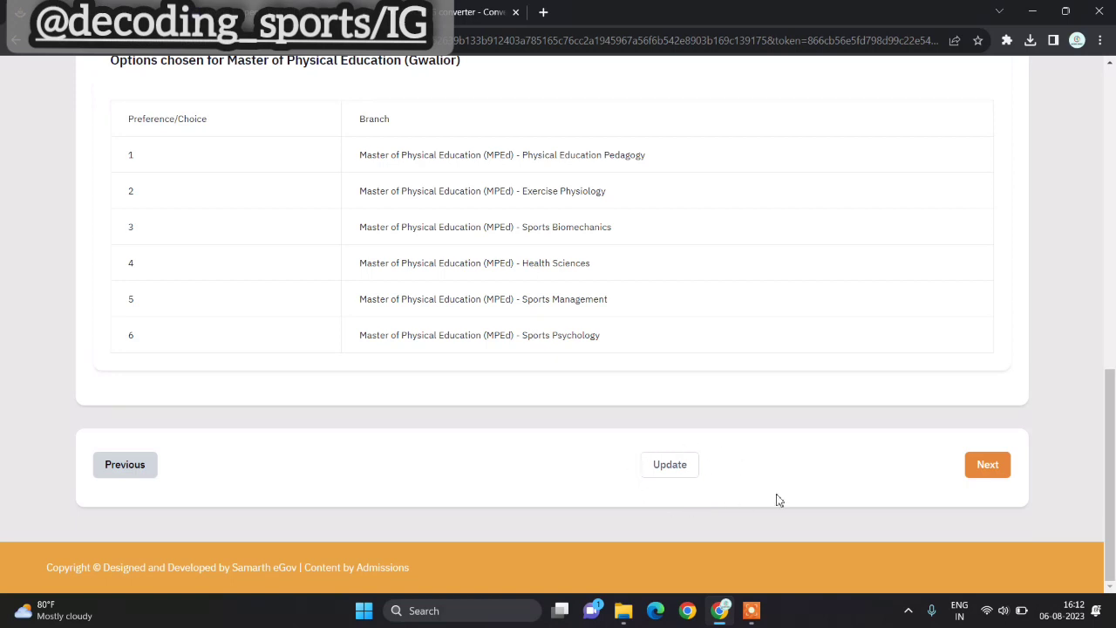
left_click(986, 466)
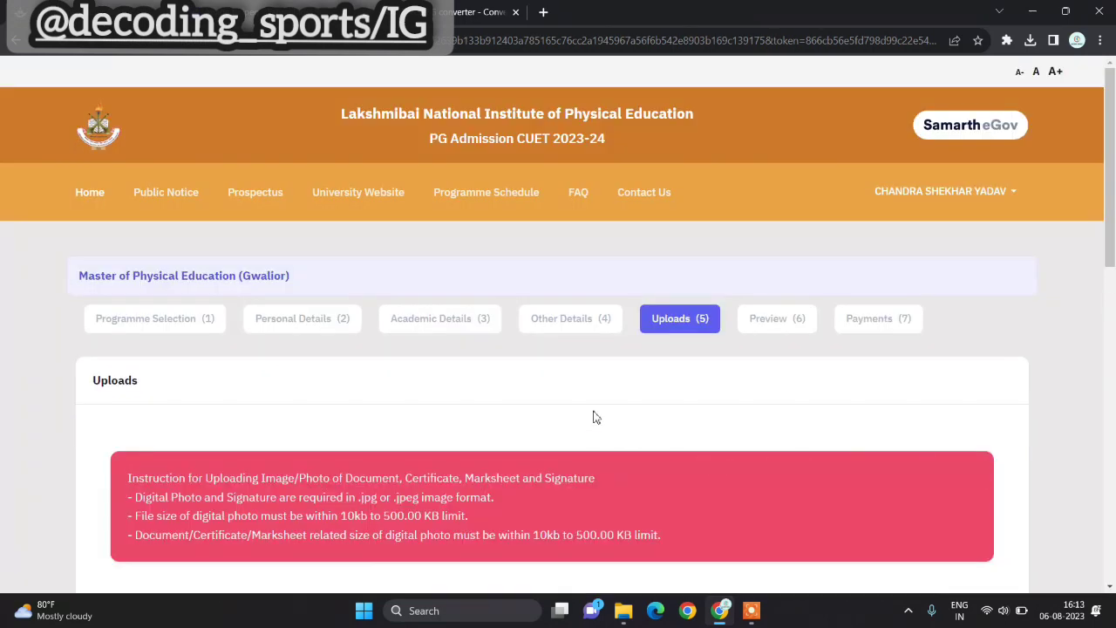
- Review the upload instructions and the document list, including photo, signature, category certificate, and the Class X, Class XII and graduation files
scroll(593, 417, "down", 2)
scroll(593, 417, "down", 3)
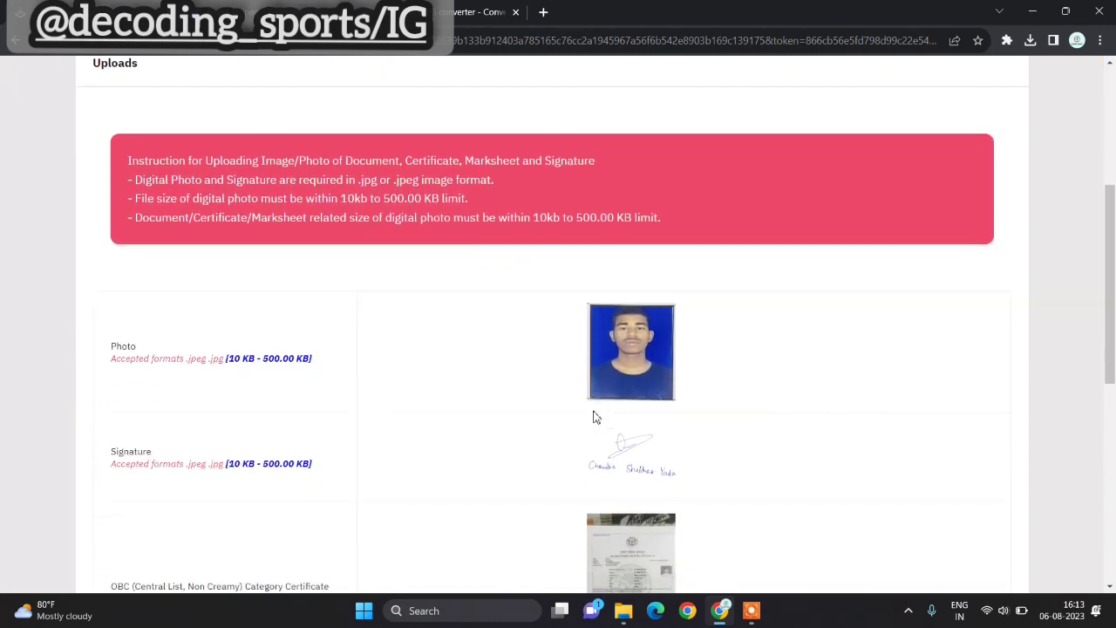
scroll(593, 417, "down", 3)
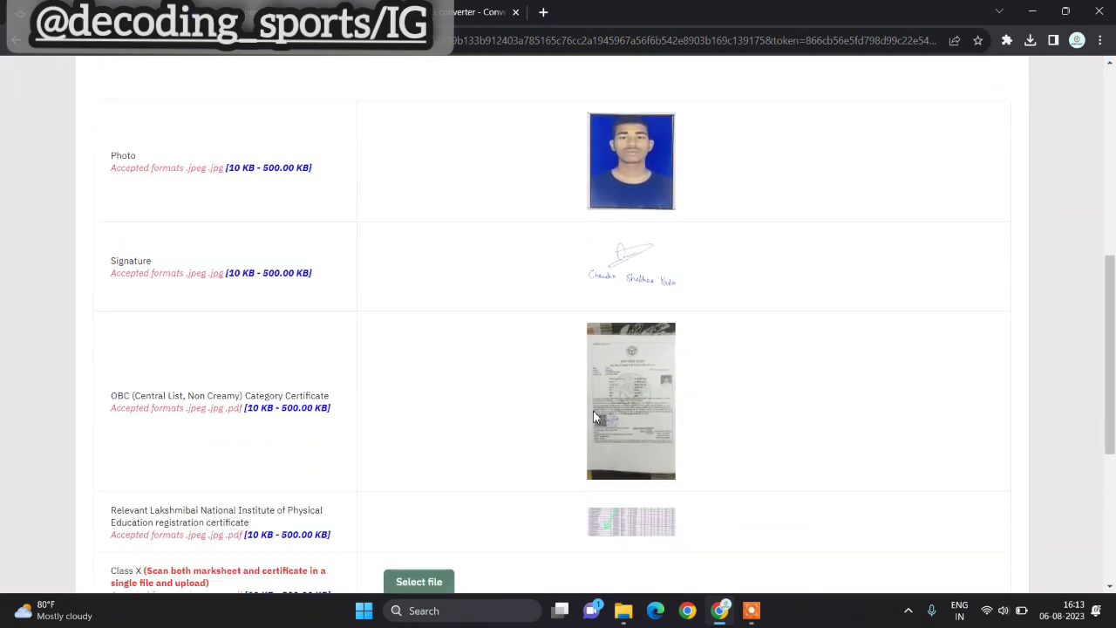
scroll(593, 417, "down", 1)
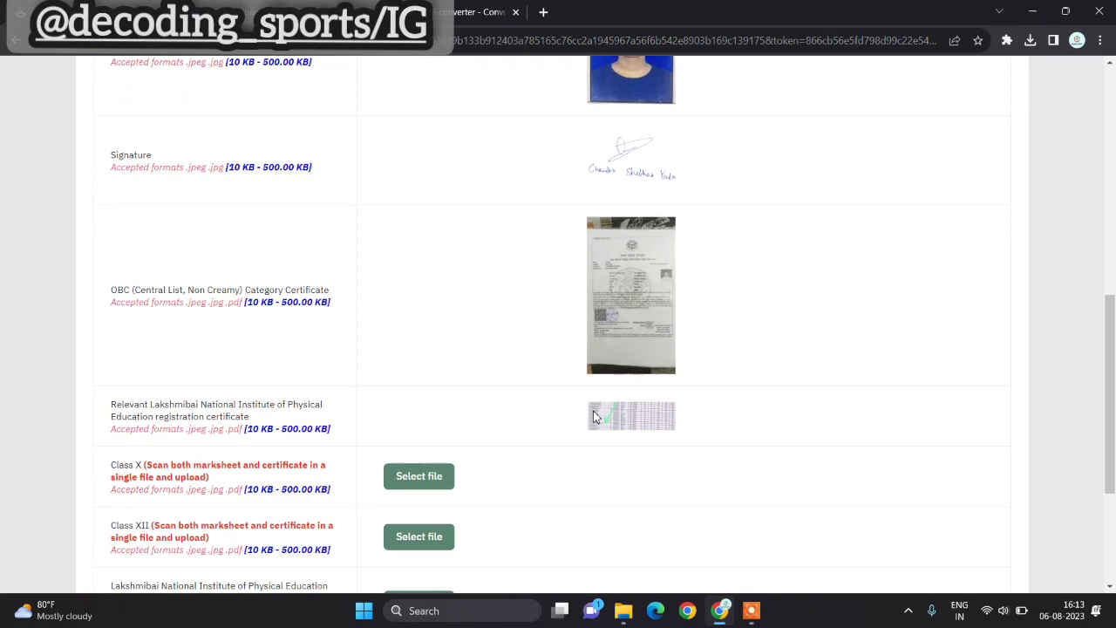
scroll(592, 416, "down", 2)
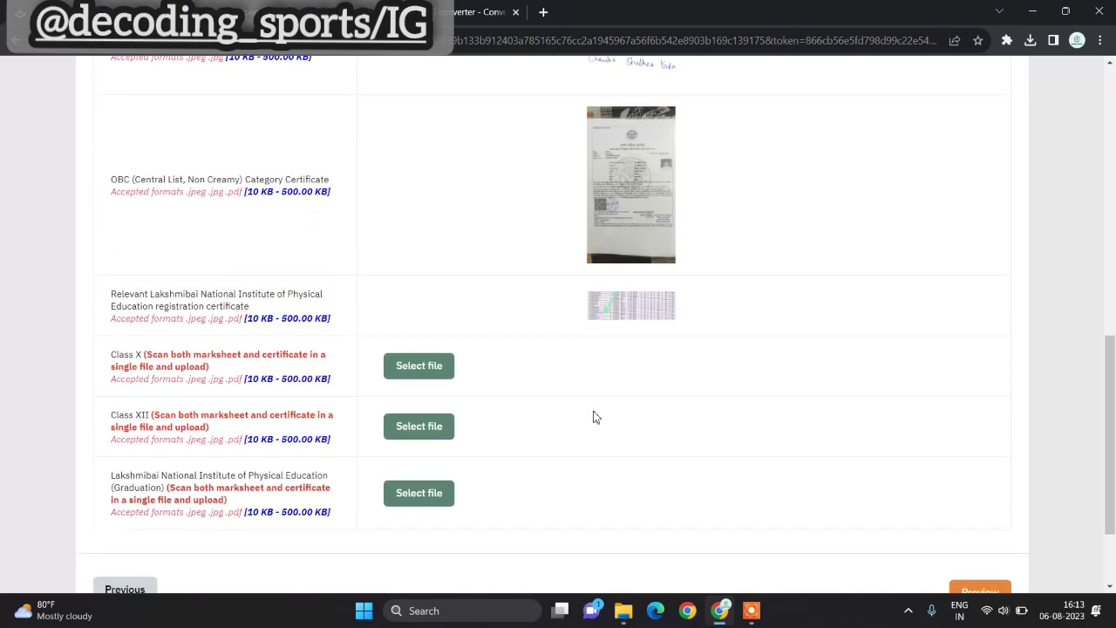
scroll(593, 417, "down", 1)
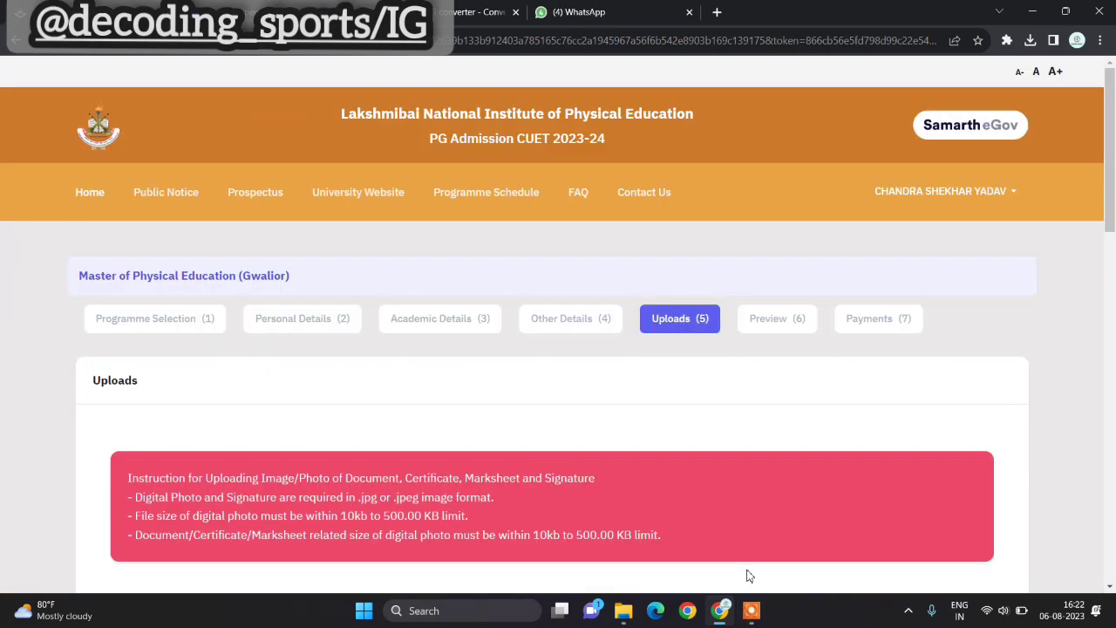
- Check the uploaded documents down to the Class XII and graduation marksheets and open the application preview
scroll(747, 574, "down", 3)
scroll(747, 576, "down", 9)
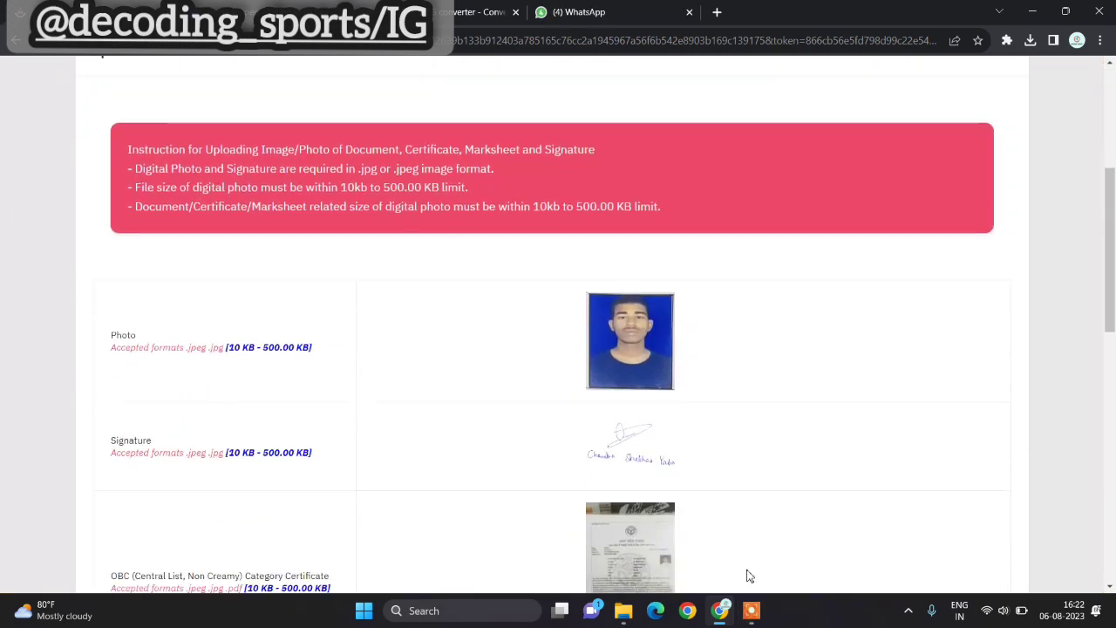
scroll(747, 575, "down", 3)
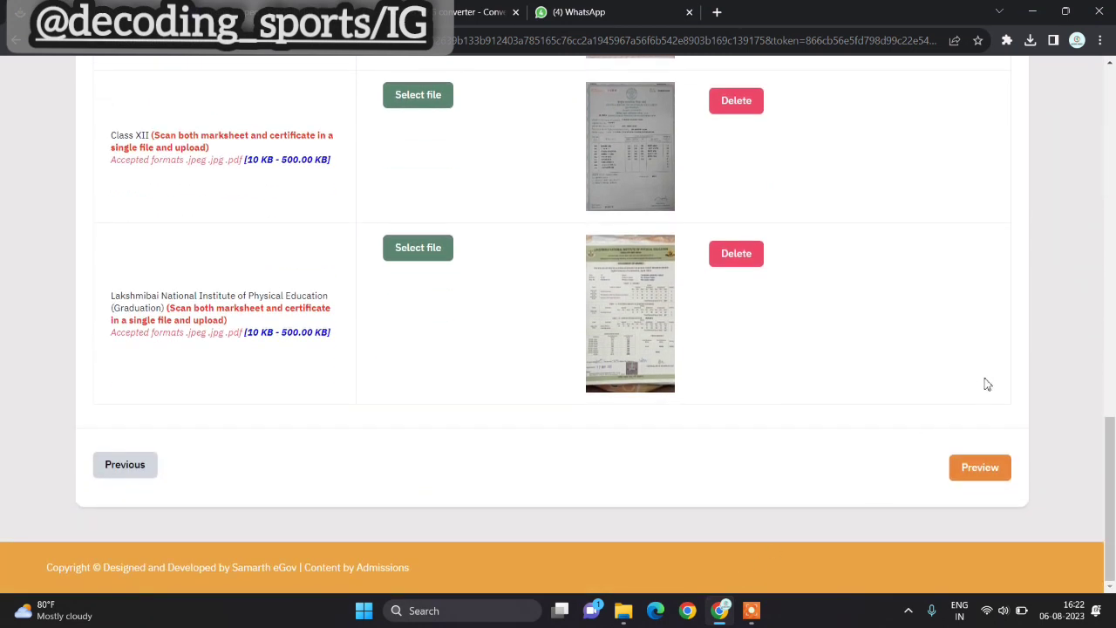
left_click(997, 471)
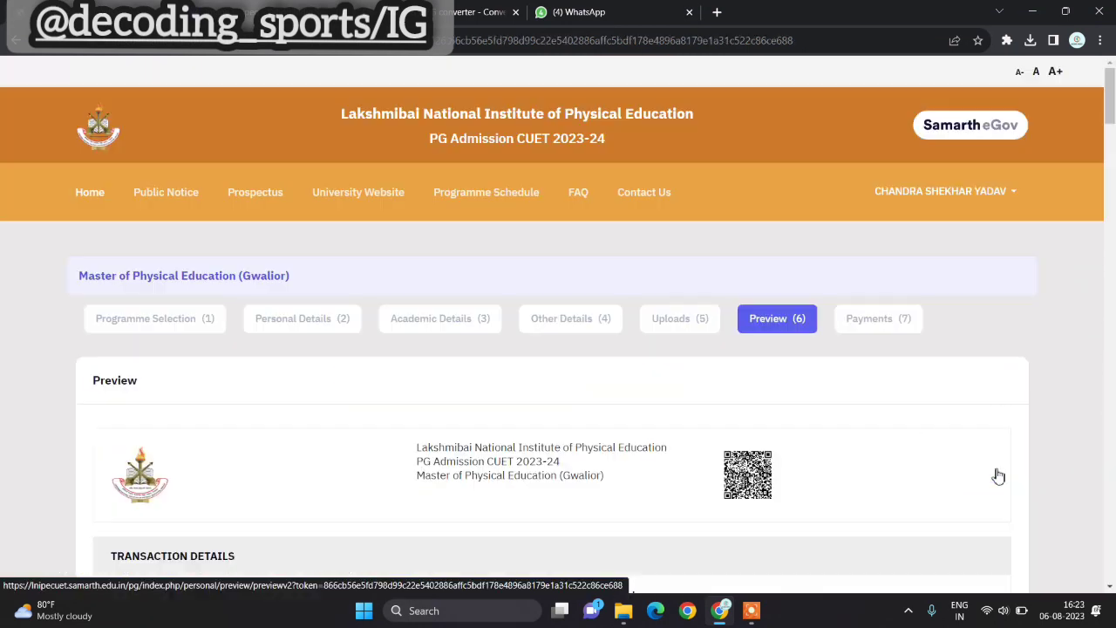
- Review the full application preview, from personal and academic details to the form declaration, and proceed to fee payment
scroll(998, 475, "down", 2)
scroll(999, 476, "down", 3)
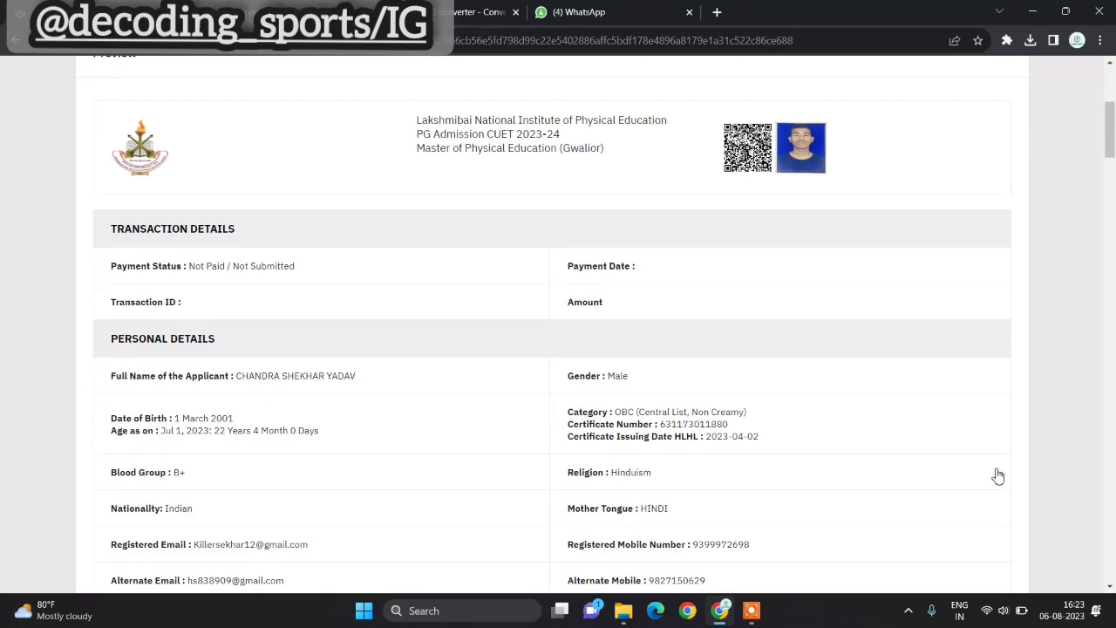
scroll(998, 475, "down", 5)
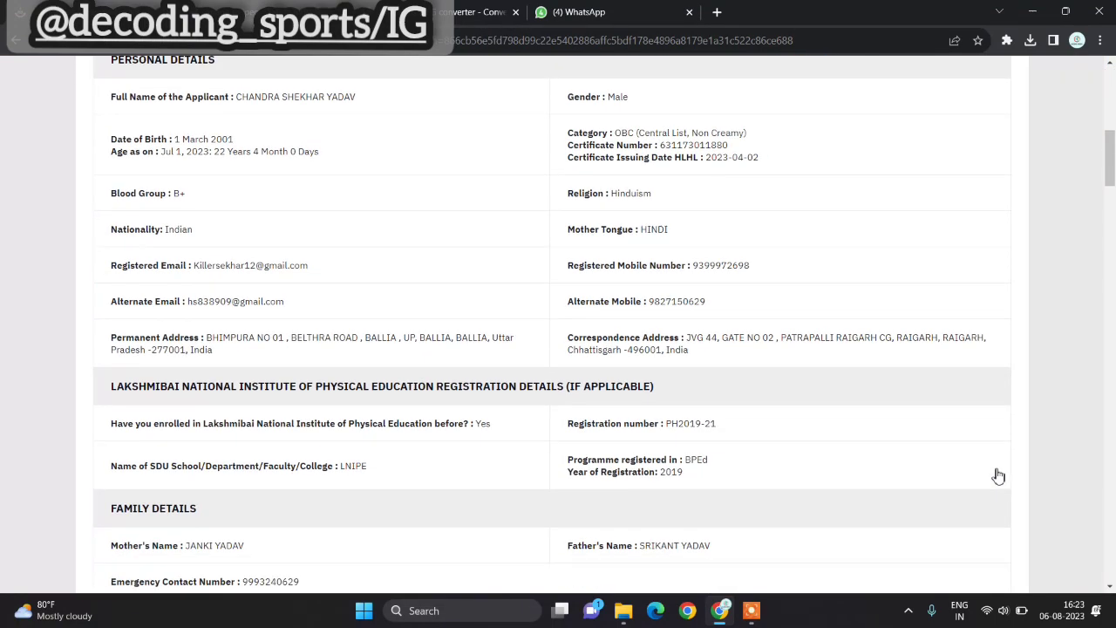
scroll(998, 475, "down", 5)
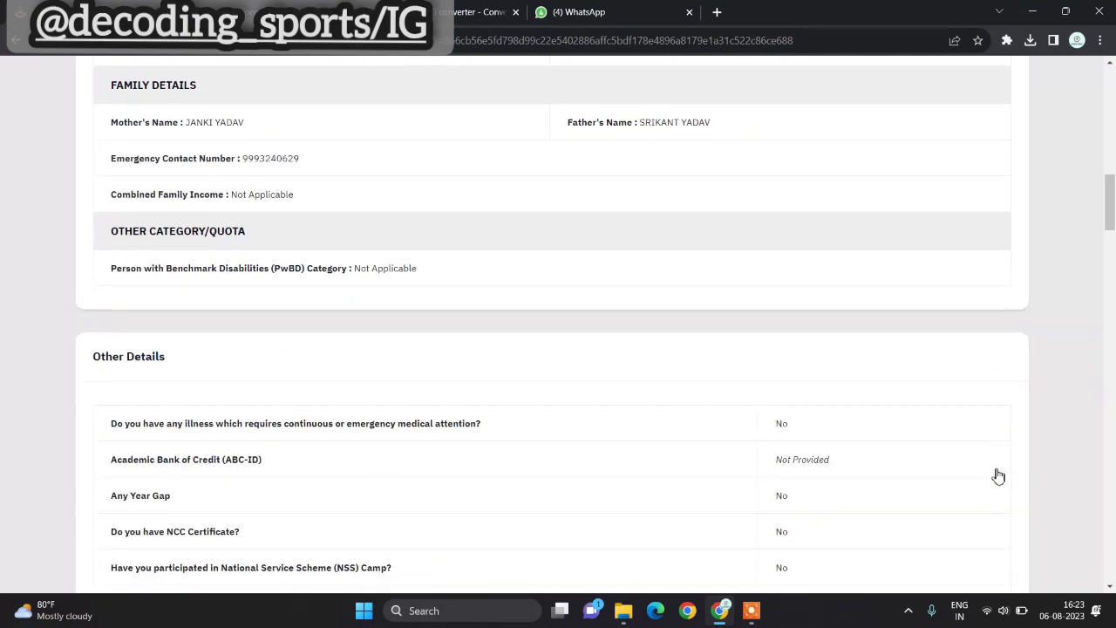
scroll(998, 475, "down", 6)
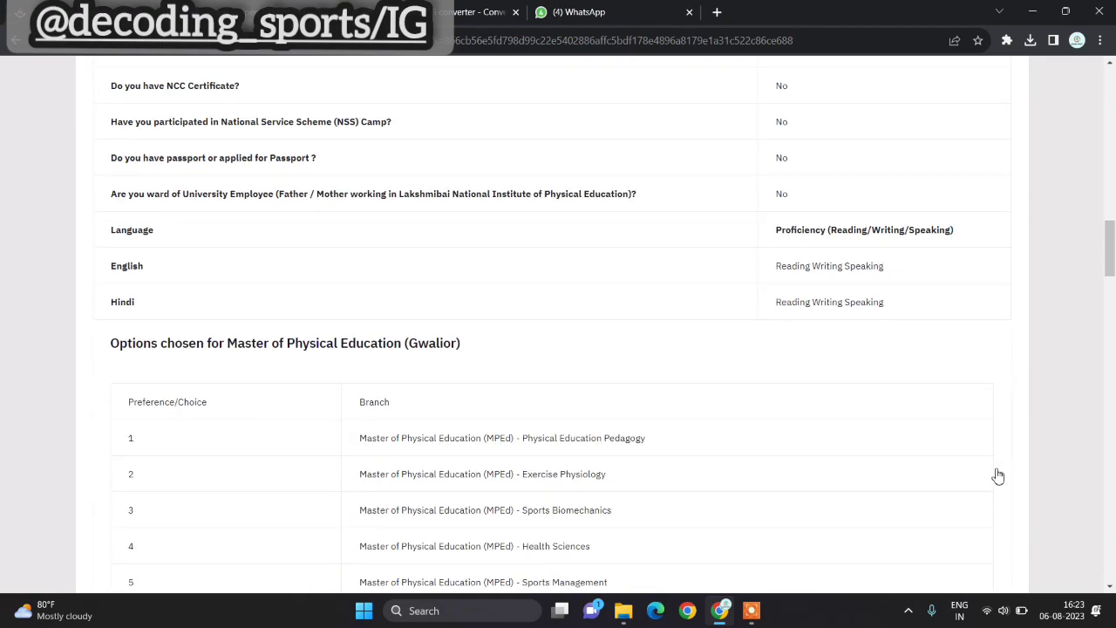
scroll(998, 475, "down", 9)
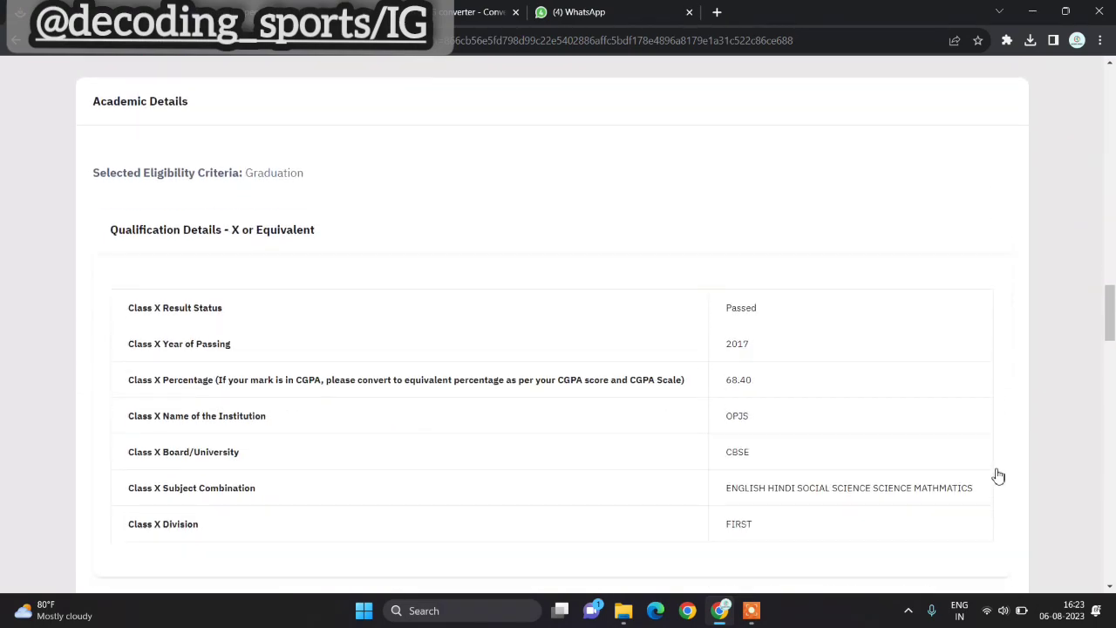
scroll(998, 475, "down", 10)
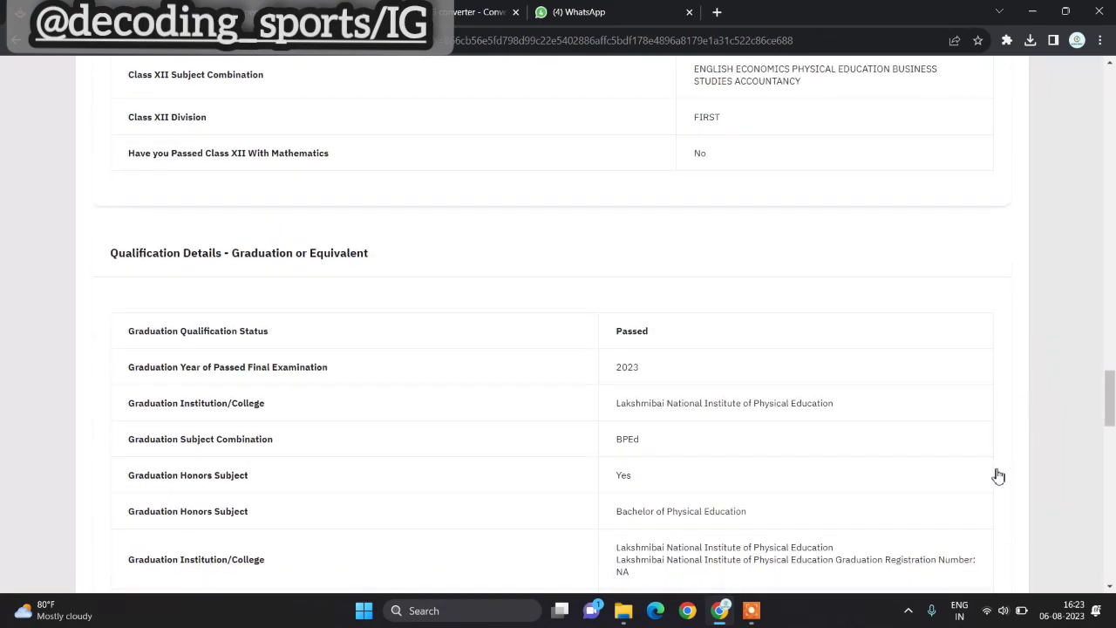
scroll(998, 475, "down", 7)
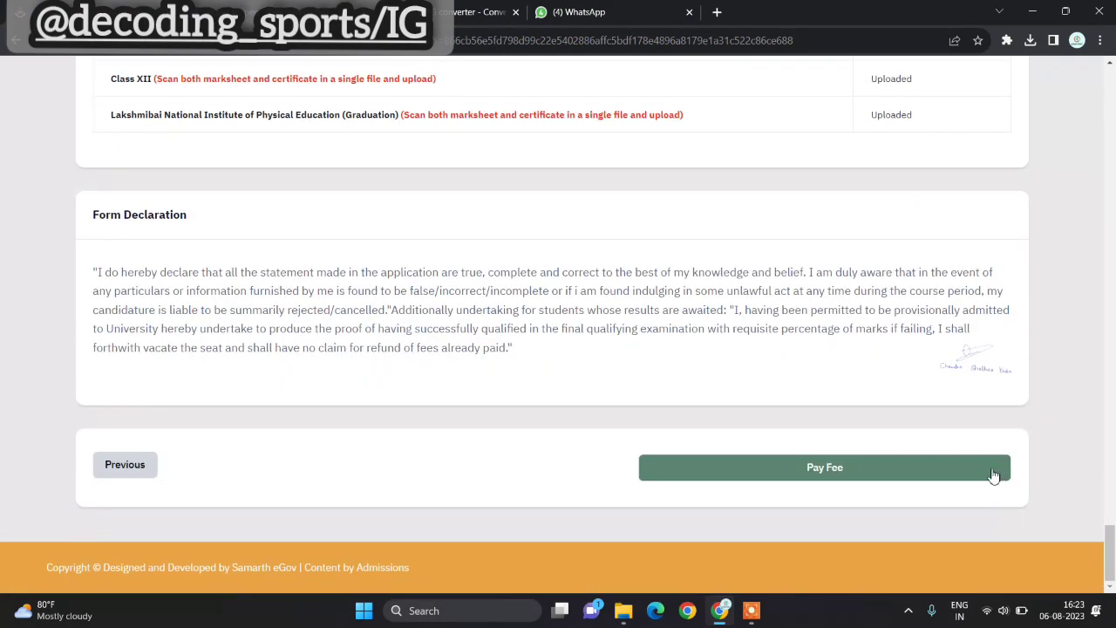
left_click(900, 472)
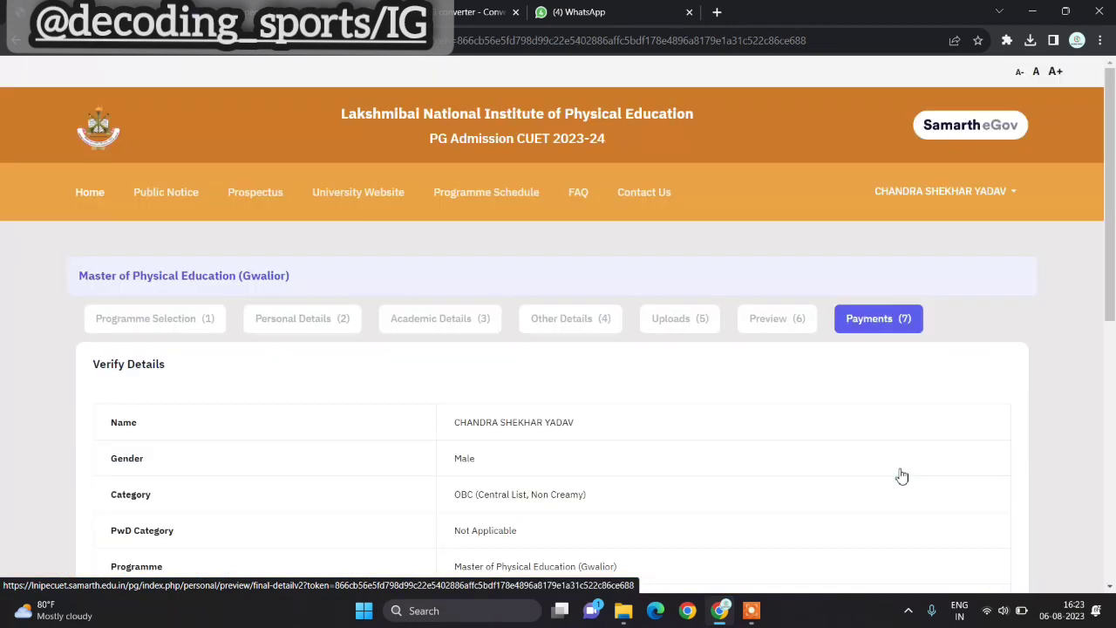
- Check the applicant's details for verification, including the programme and the Amount To be Paid entry
scroll(695, 481, "down", 3)
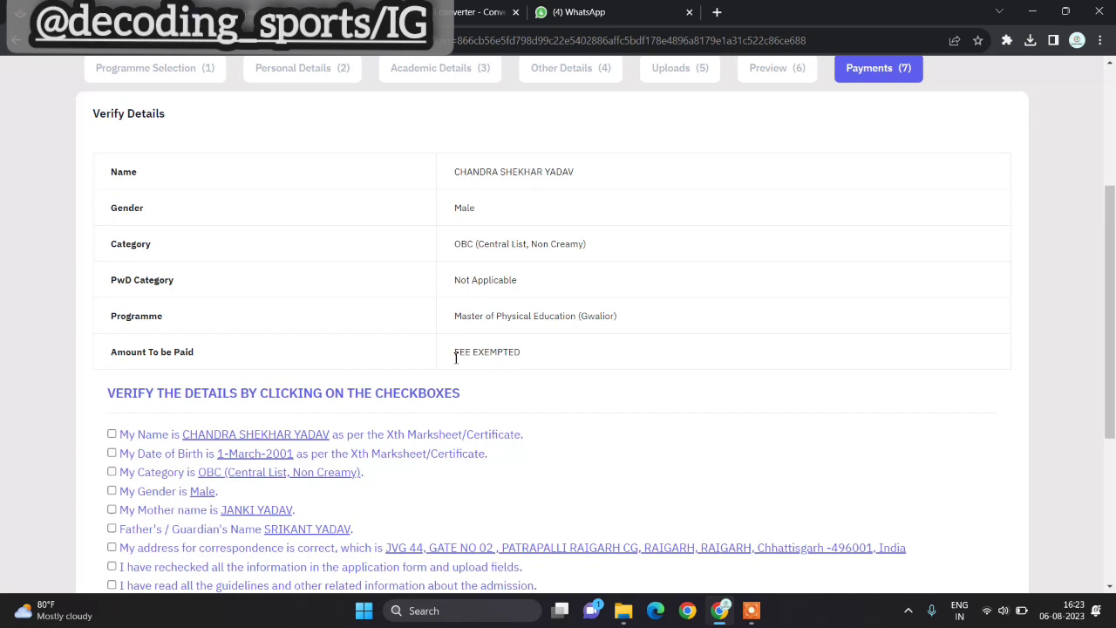
left_click_drag(455, 357, 525, 367)
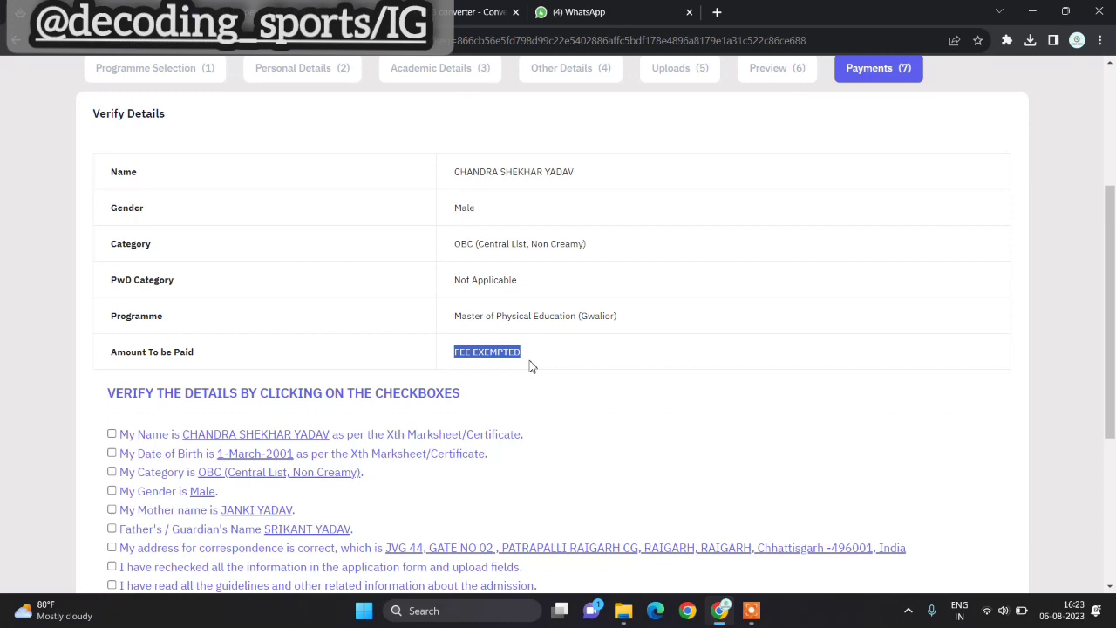
left_click(530, 365)
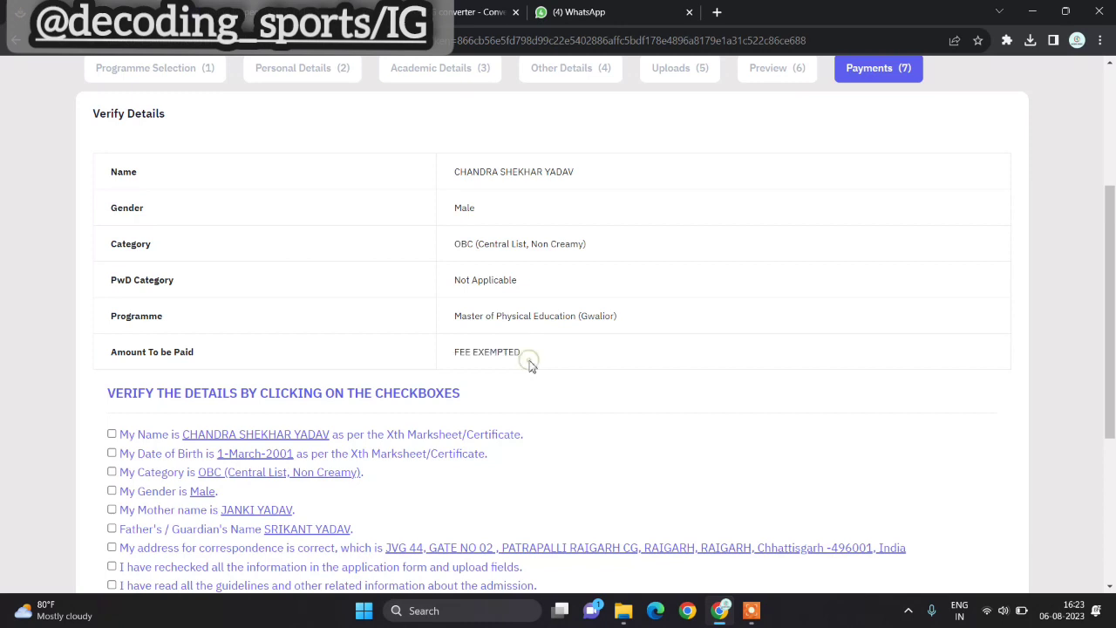
- Tick every verification checkbox, including correspondence address, rechecked information, guidelines and the final declaration, and submit the application
left_click(111, 435)
left_click(111, 454)
left_click(112, 529)
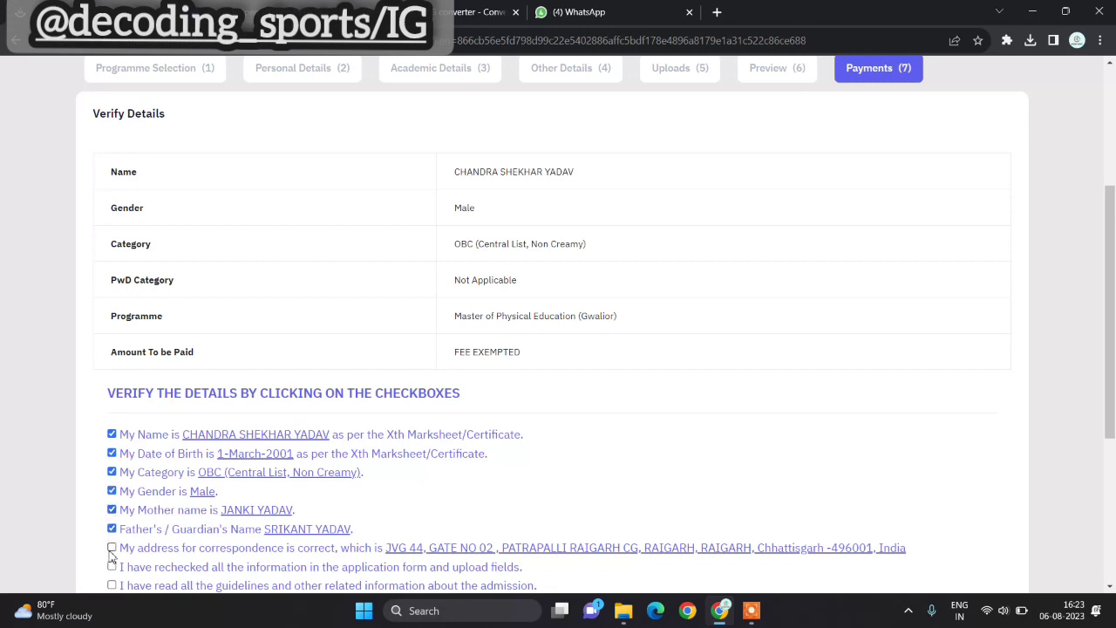
left_click(111, 548)
scroll(111, 532, "down", 1)
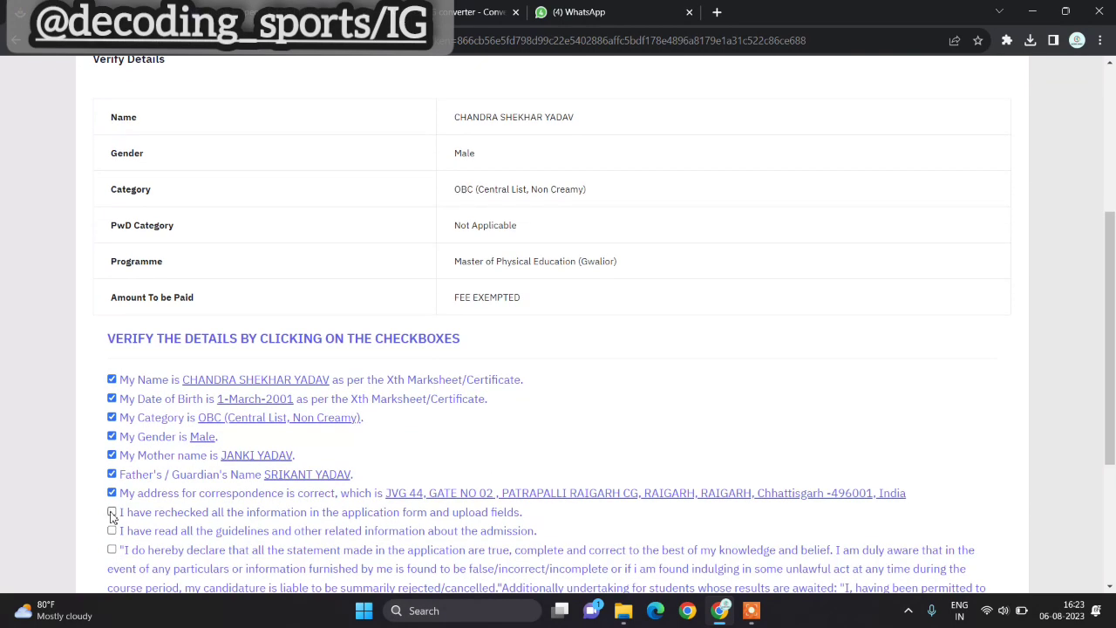
left_click(112, 513)
left_click(111, 549)
scroll(113, 554, "down", 2)
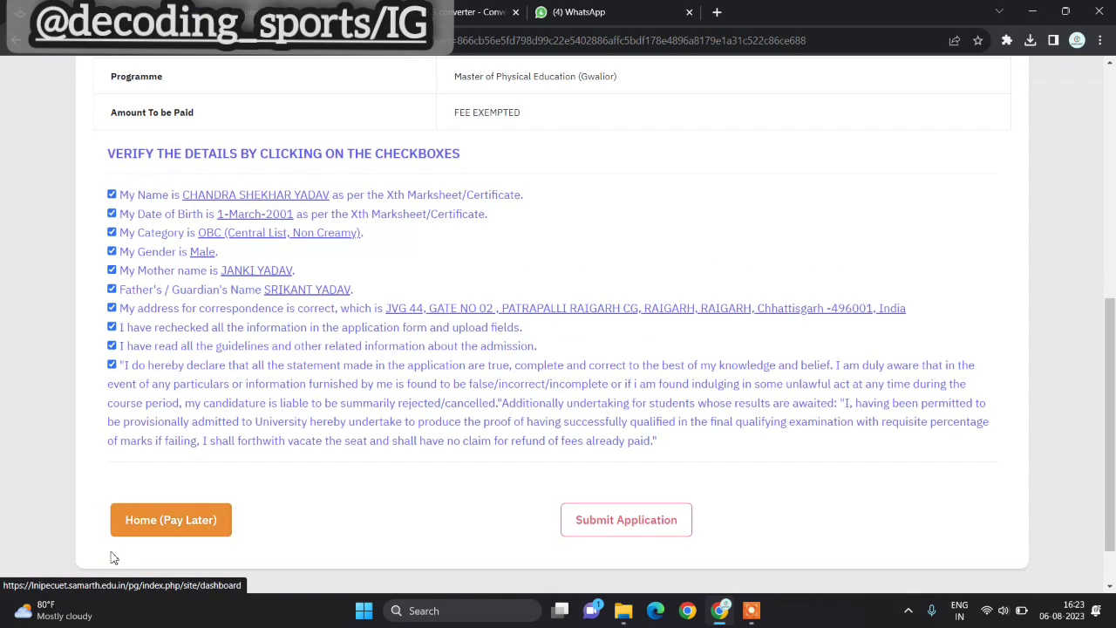
left_click(628, 526)
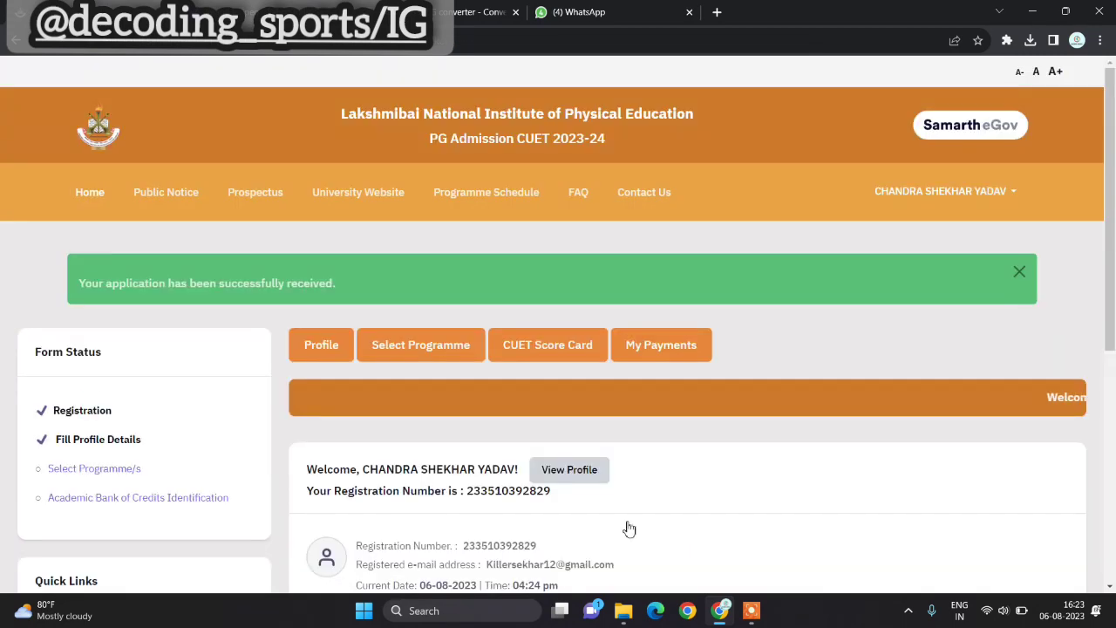
- Open the printable form for the submitted Master of Physical Education (Gwalior) application from Programme Applications
scroll(628, 526, "down", 1)
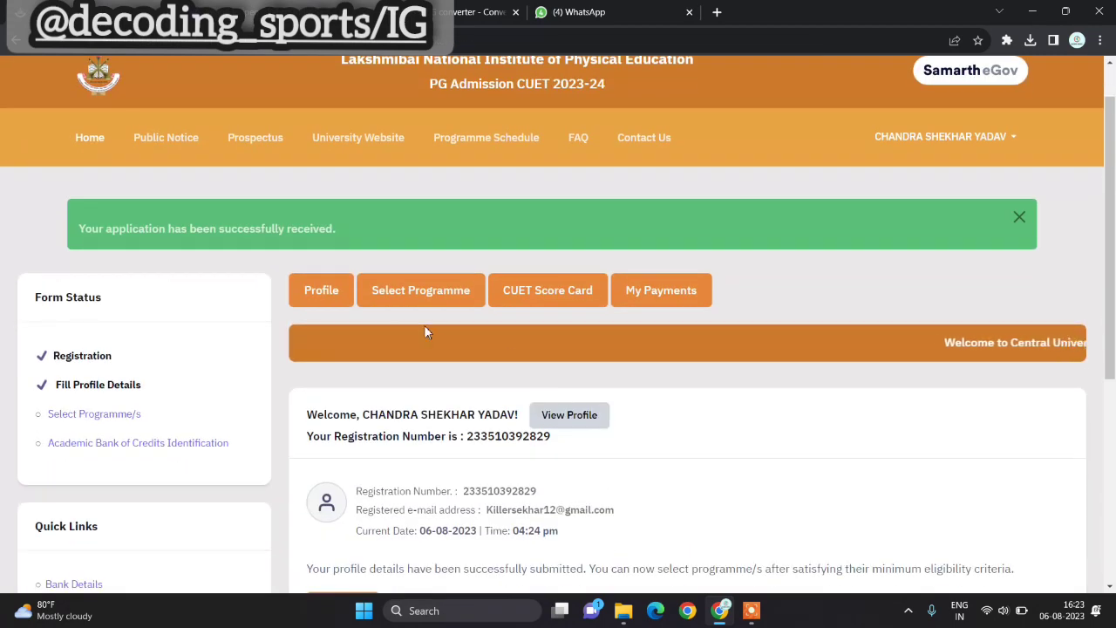
scroll(637, 510, "down", 1)
scroll(636, 510, "down", 3)
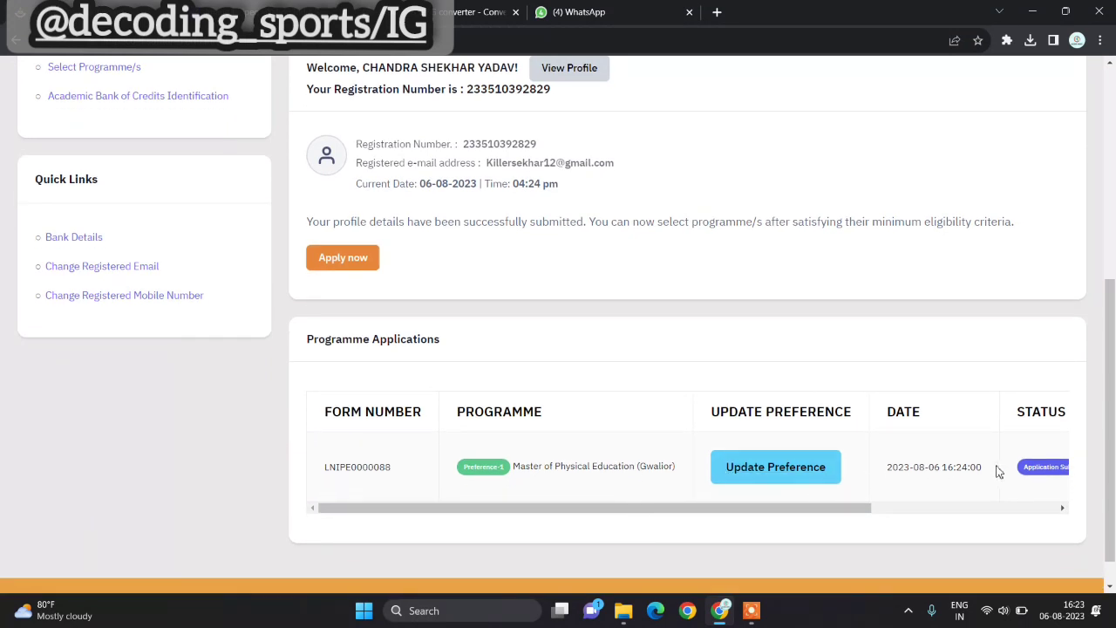
scroll(999, 472, "right", 3)
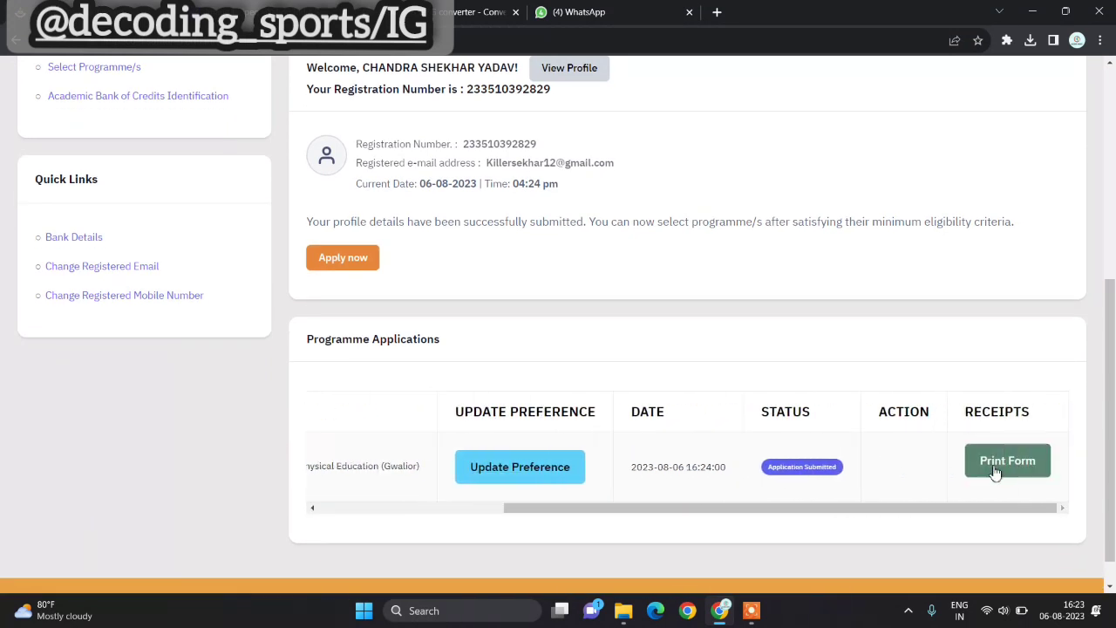
left_click(996, 471)
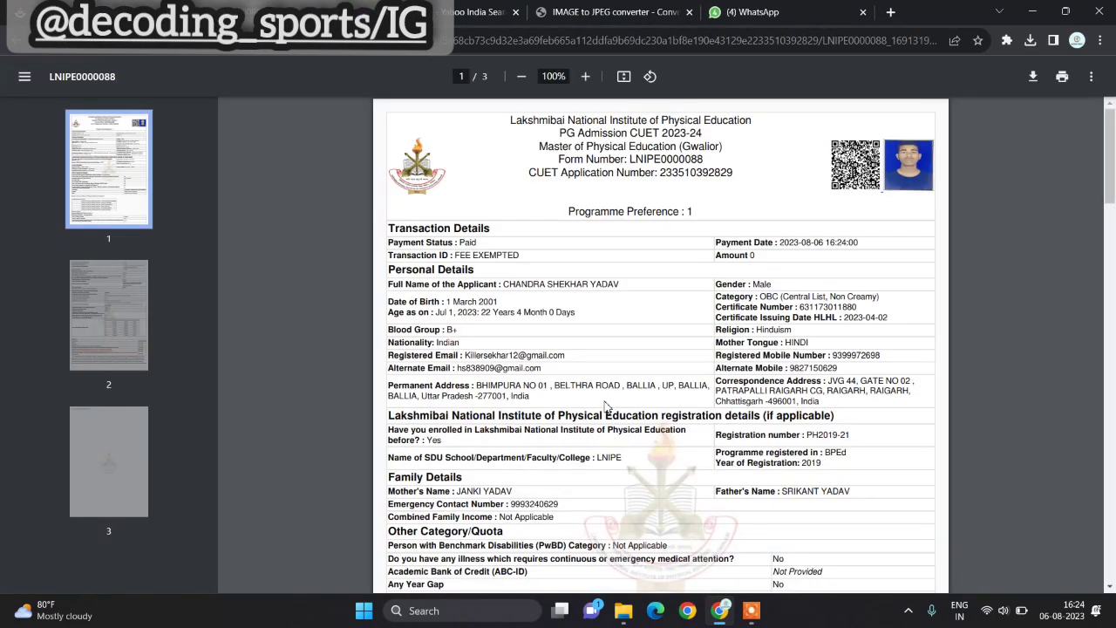
- Review all three pages of the printable application form and return to the applicant dashboard
scroll(607, 406, "down", 6)
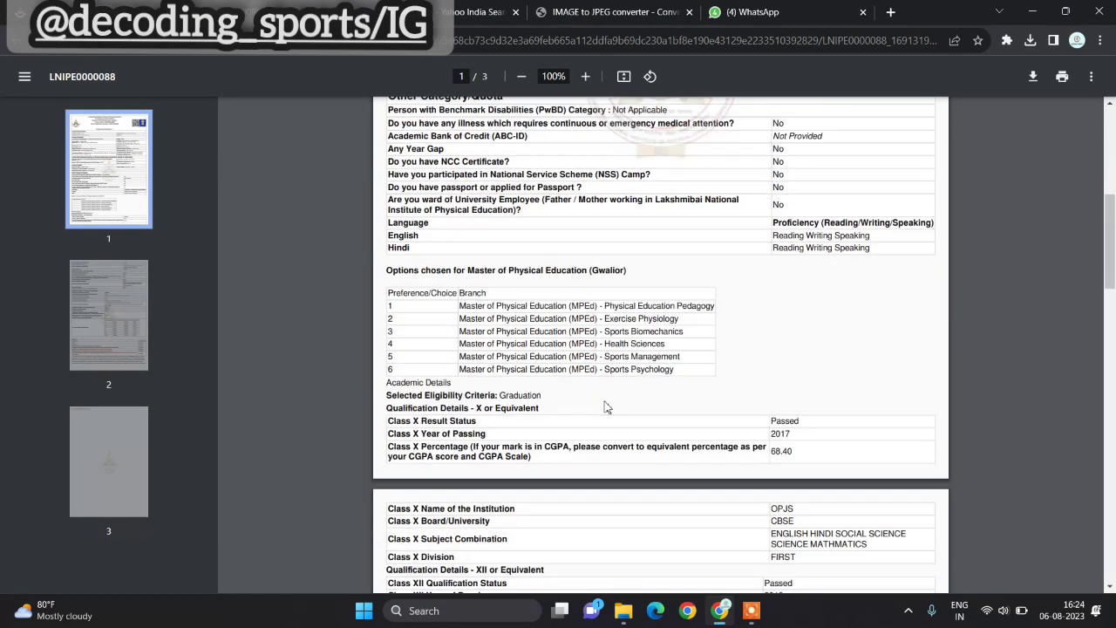
scroll(606, 406, "down", 10)
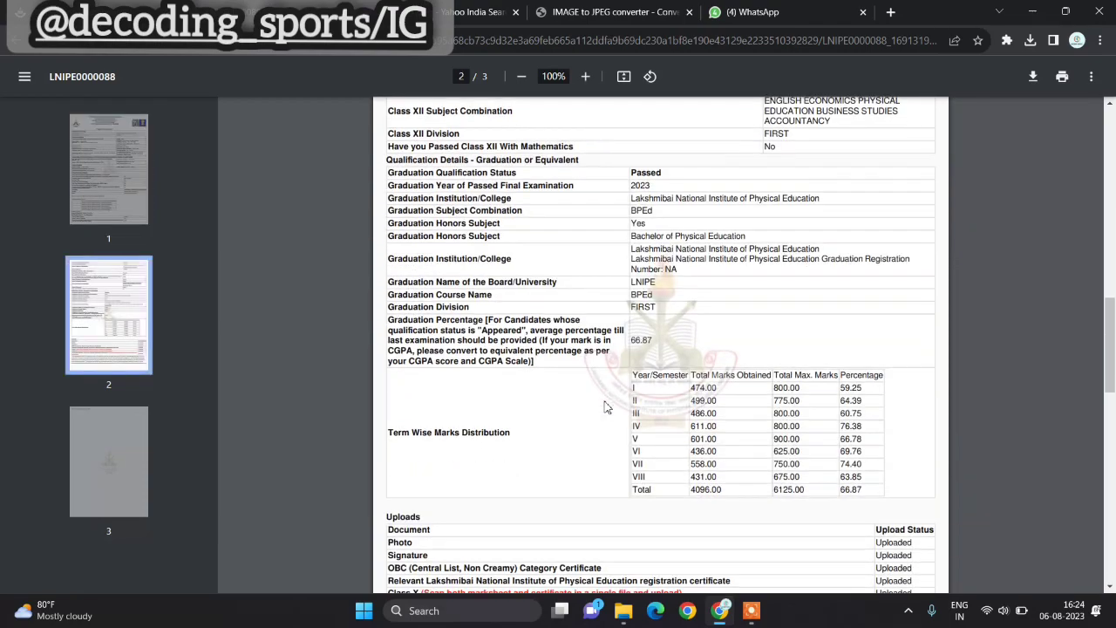
scroll(607, 407, "down", 8)
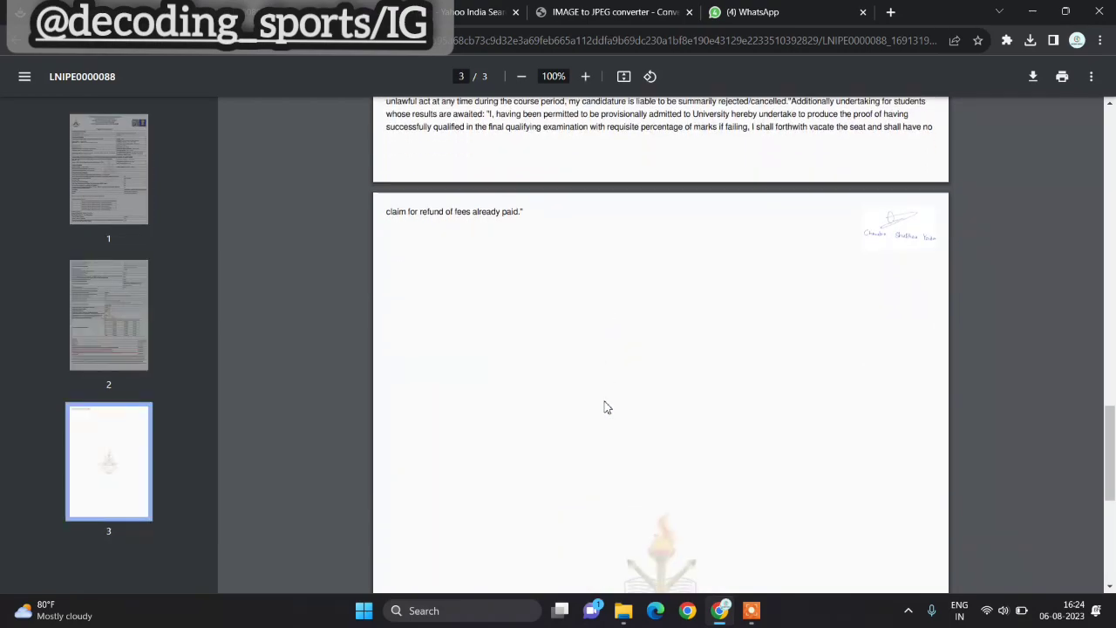
scroll(607, 407, "up", 18)
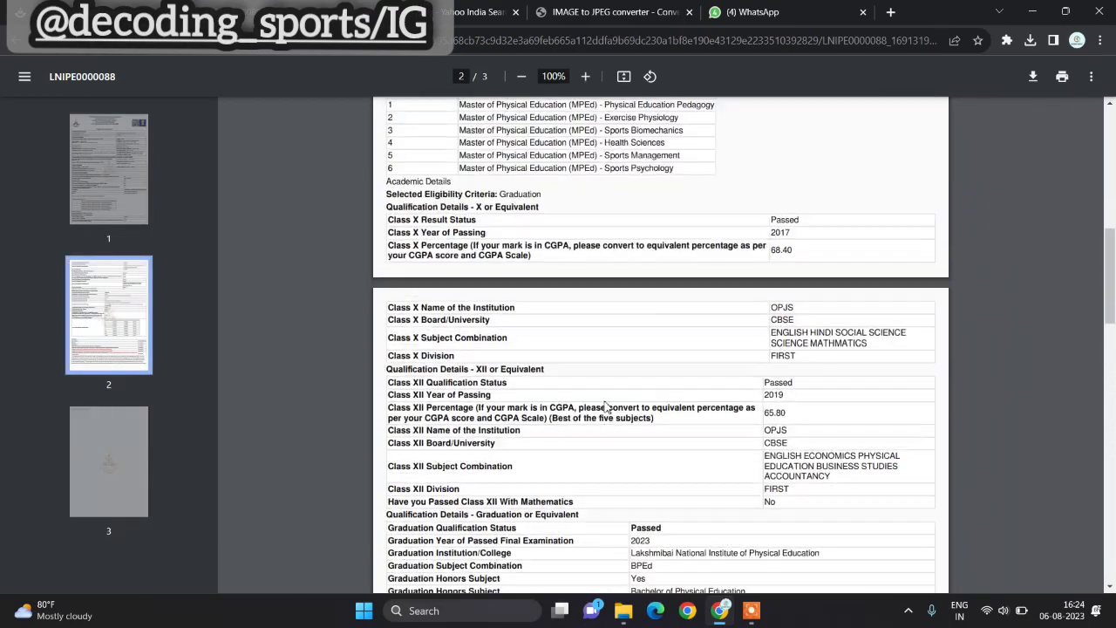
scroll(607, 407, "up", 7)
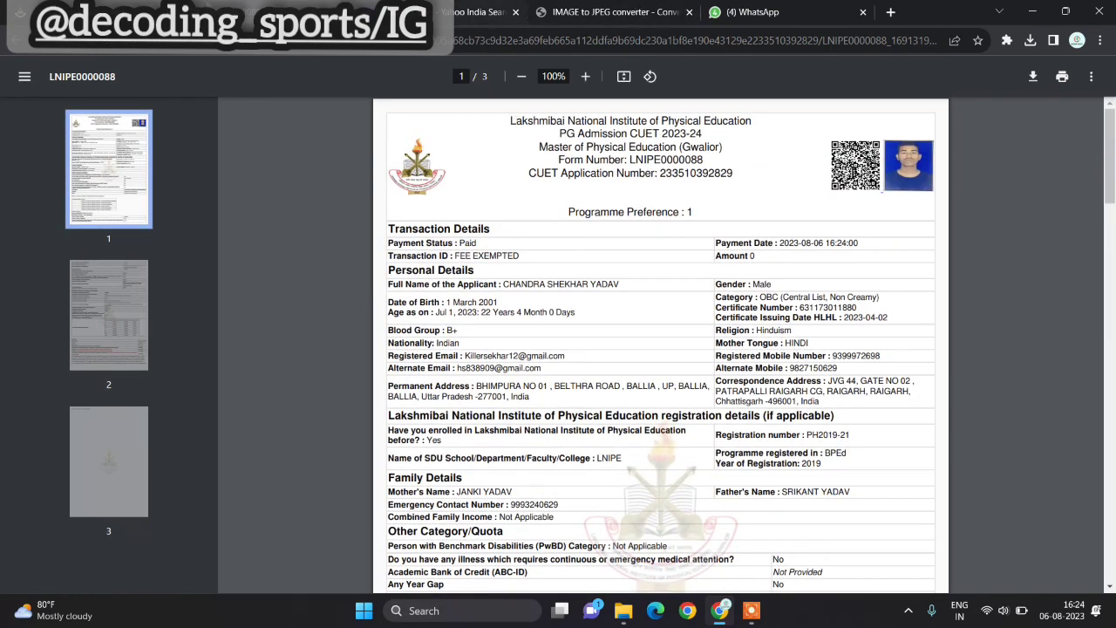
key("ctrl+Page_Up")
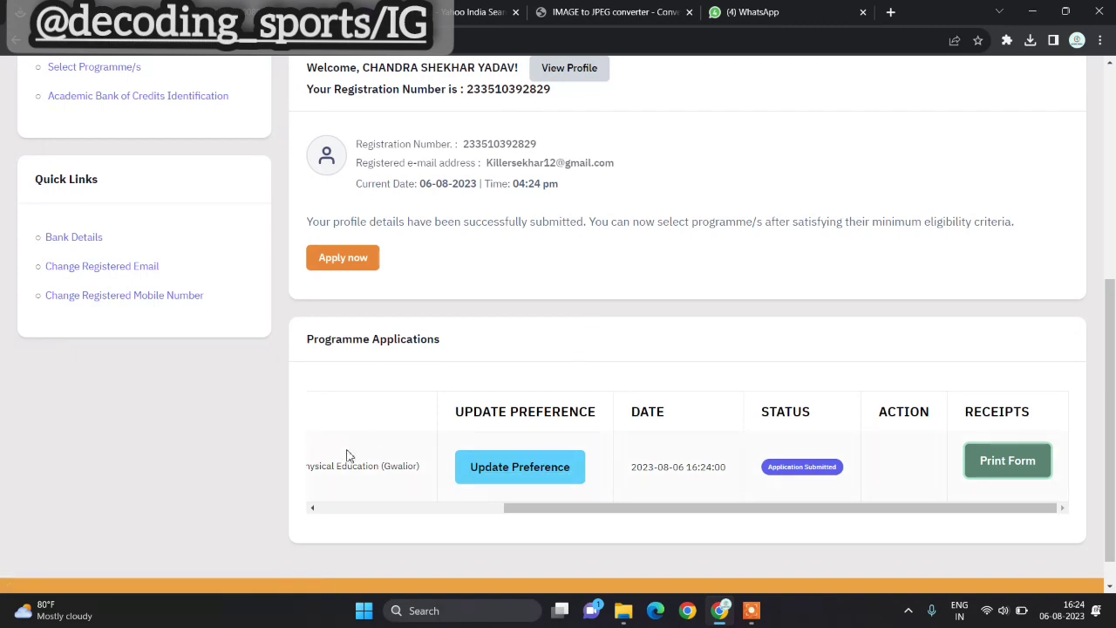
- Update the programme preference for Master of Physical Education (Gwalior), saving it as Preference-1
scroll(346, 455, "left", 5)
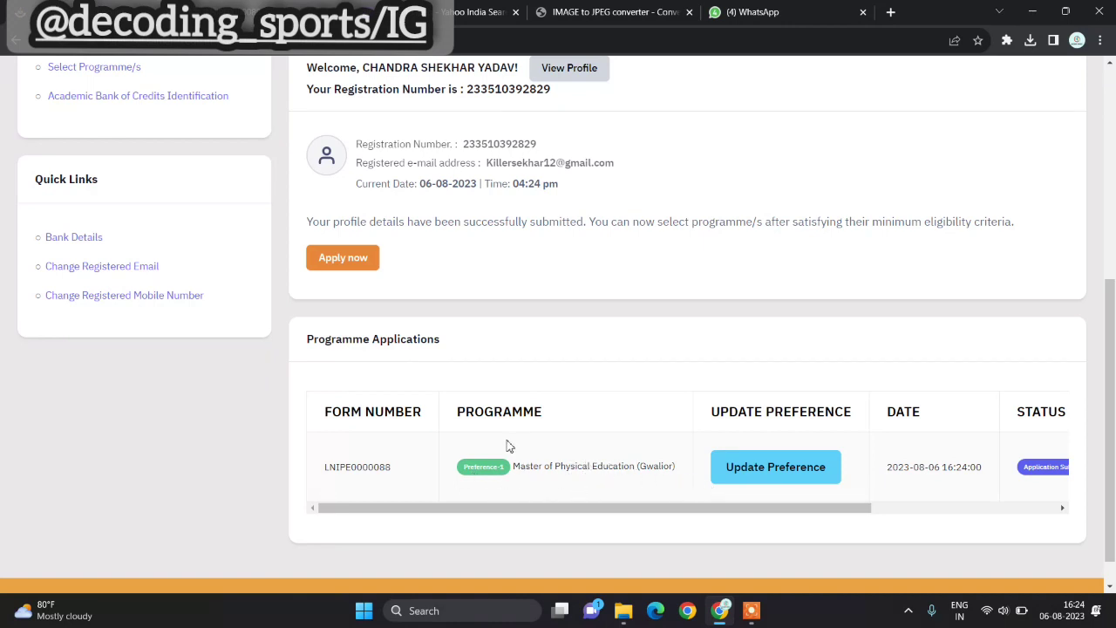
scroll(490, 443, "up", 1)
scroll(491, 443, "down", 1)
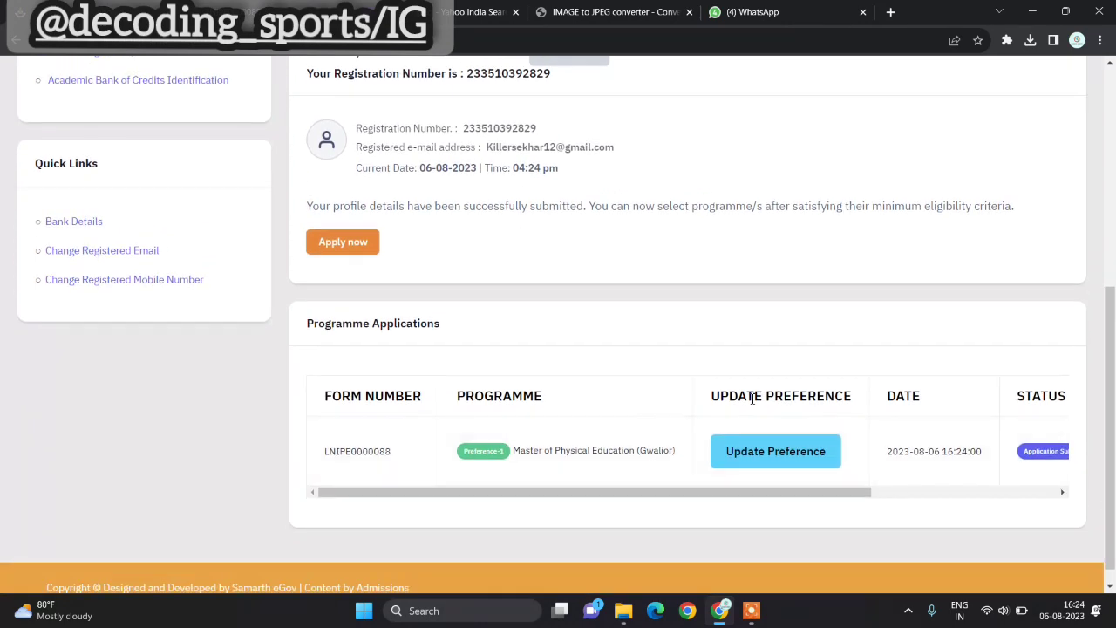
left_click(787, 452)
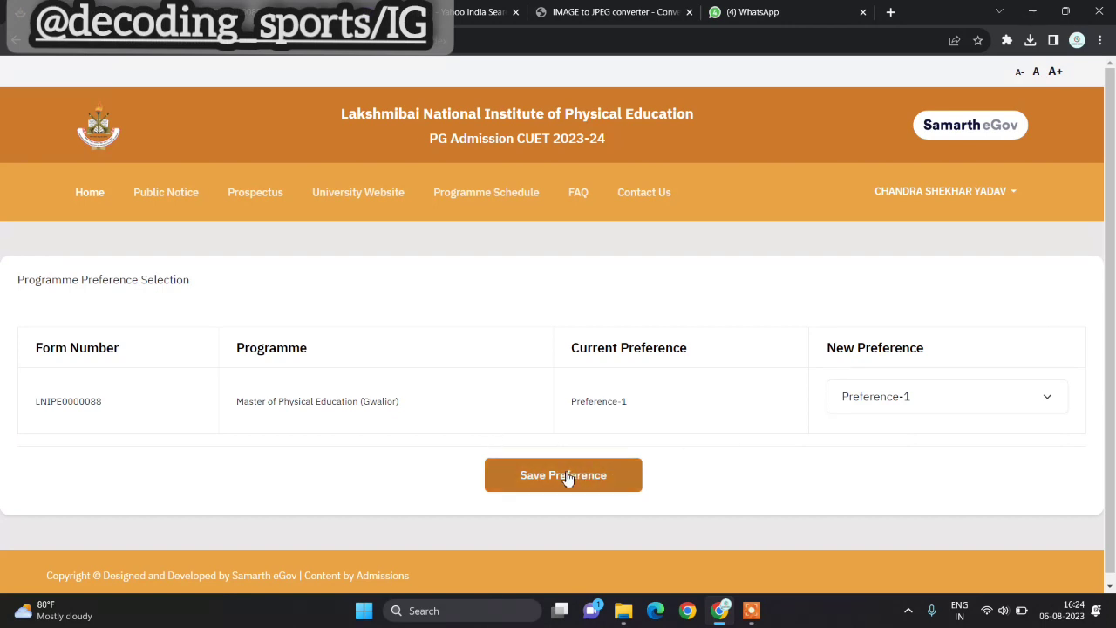
left_click(565, 478)
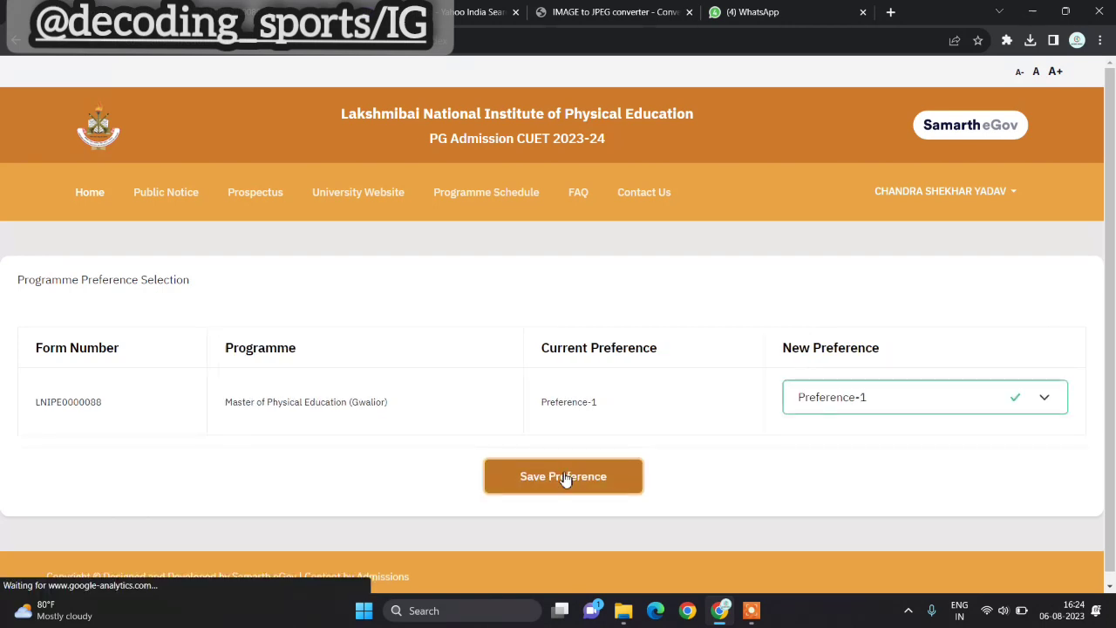
- Start another application with programme level MASTER (Post-Graduation Programmes) and programme Master of Physical Education(Guwahati)
scroll(517, 518, "down", 5)
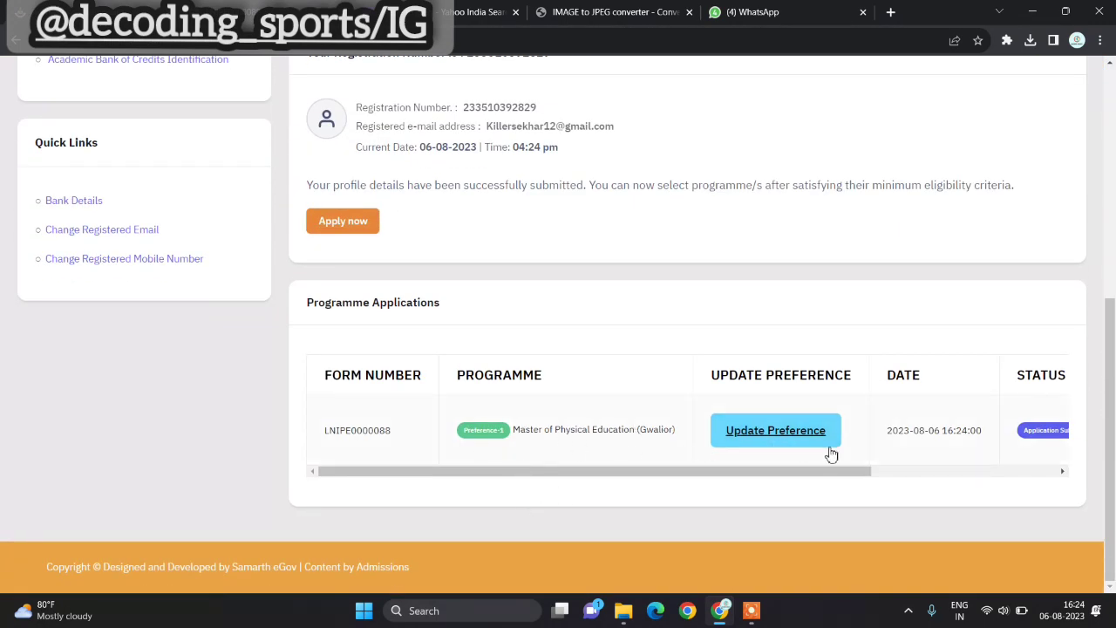
scroll(528, 424, "up", 4)
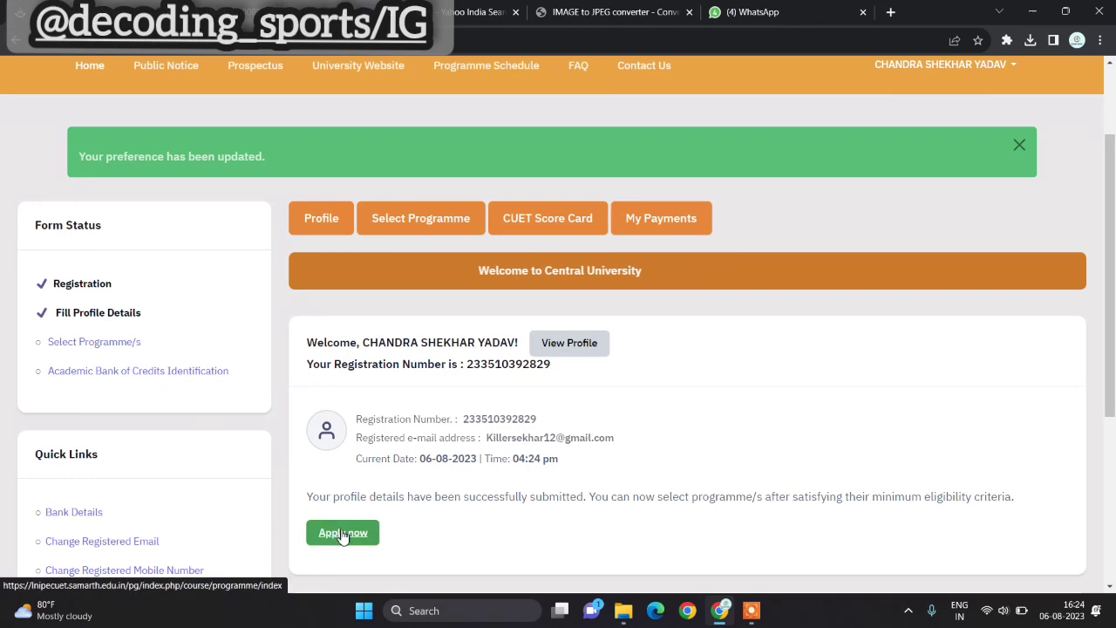
left_click(342, 531)
scroll(343, 537, "down", 1)
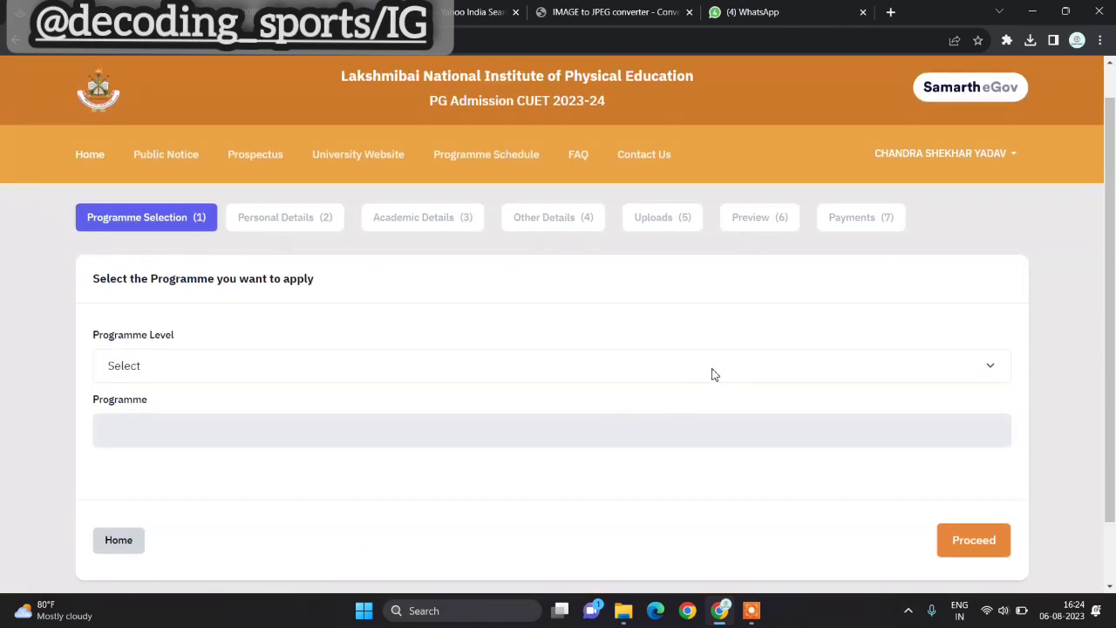
left_click(712, 374)
left_click(681, 407)
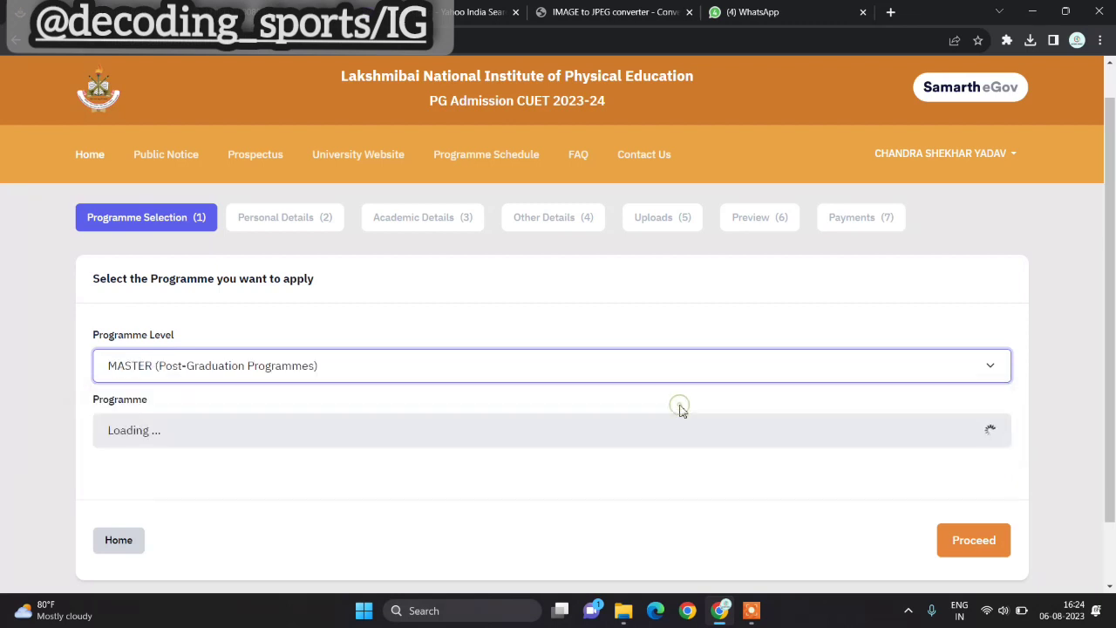
left_click(851, 434)
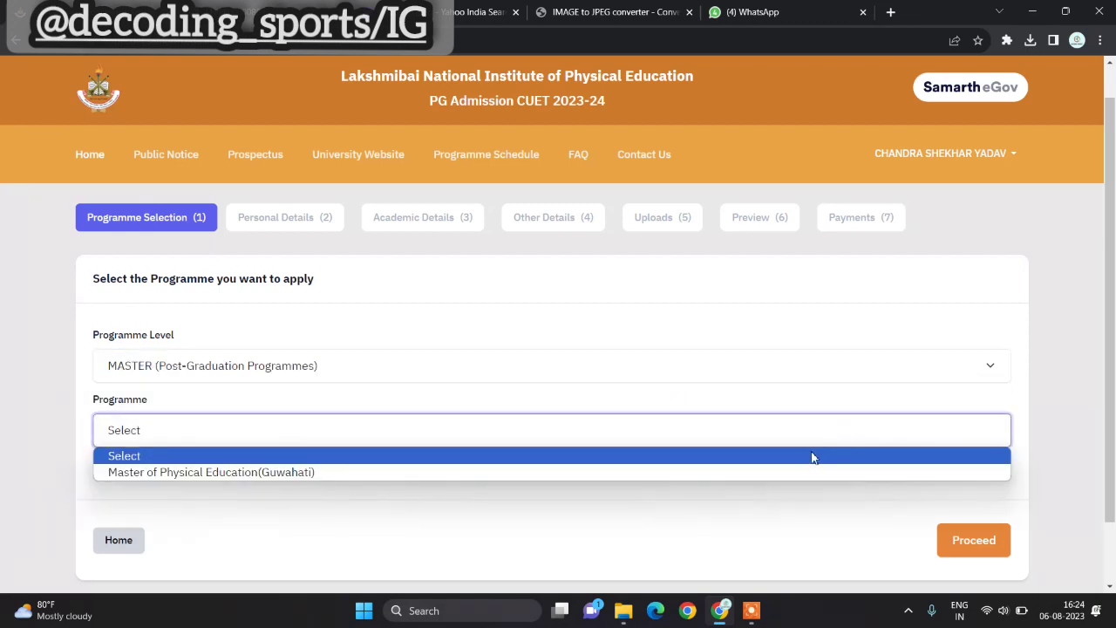
left_click(795, 474)
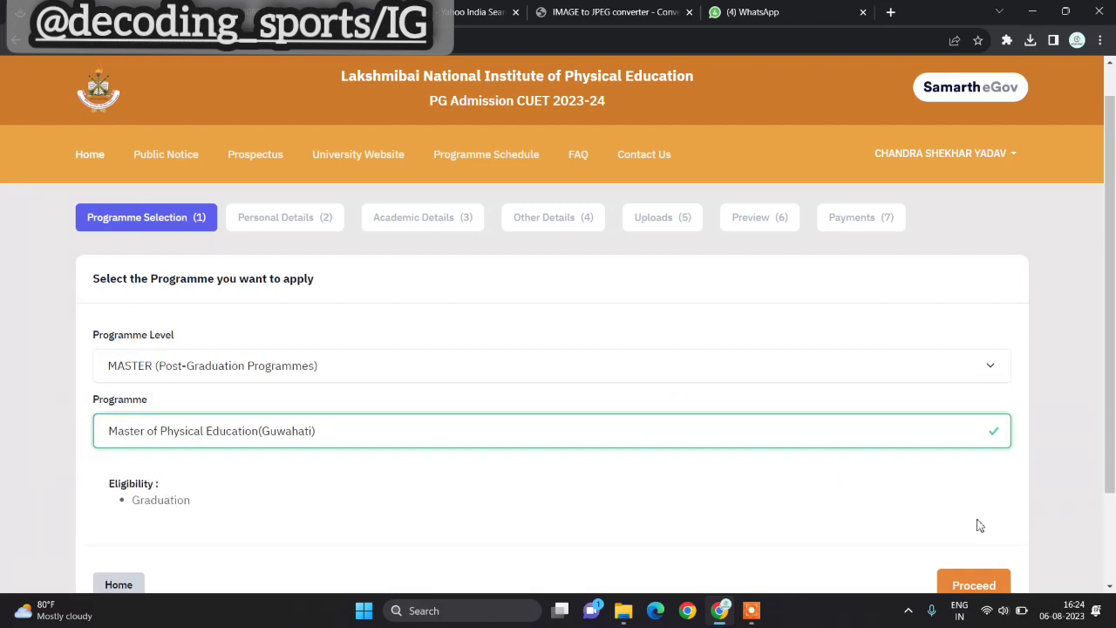
scroll(927, 552, "down", 1)
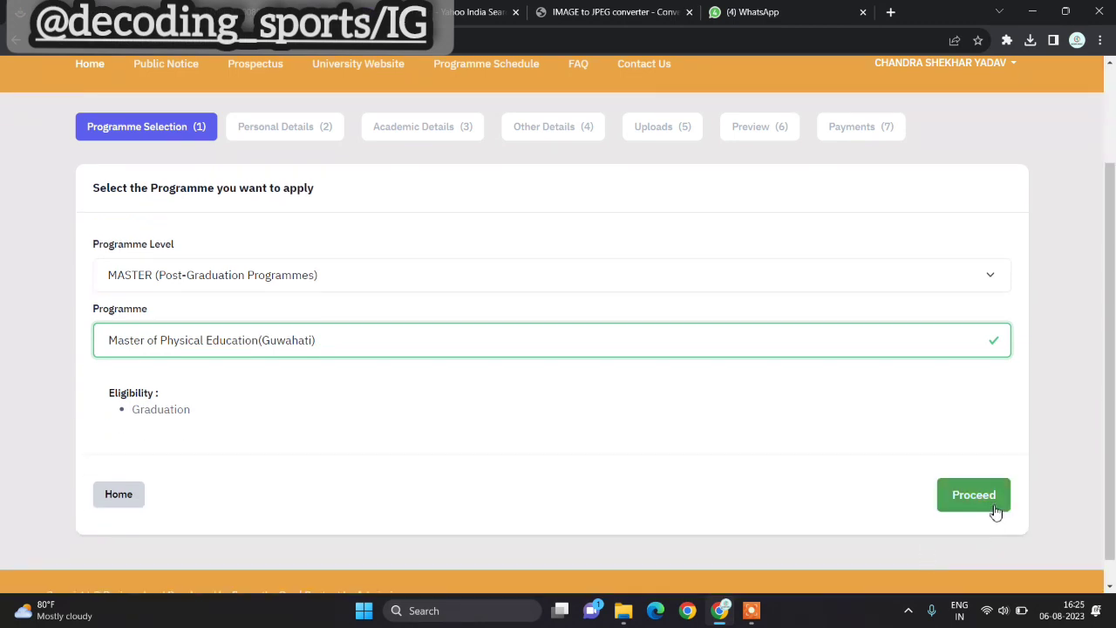